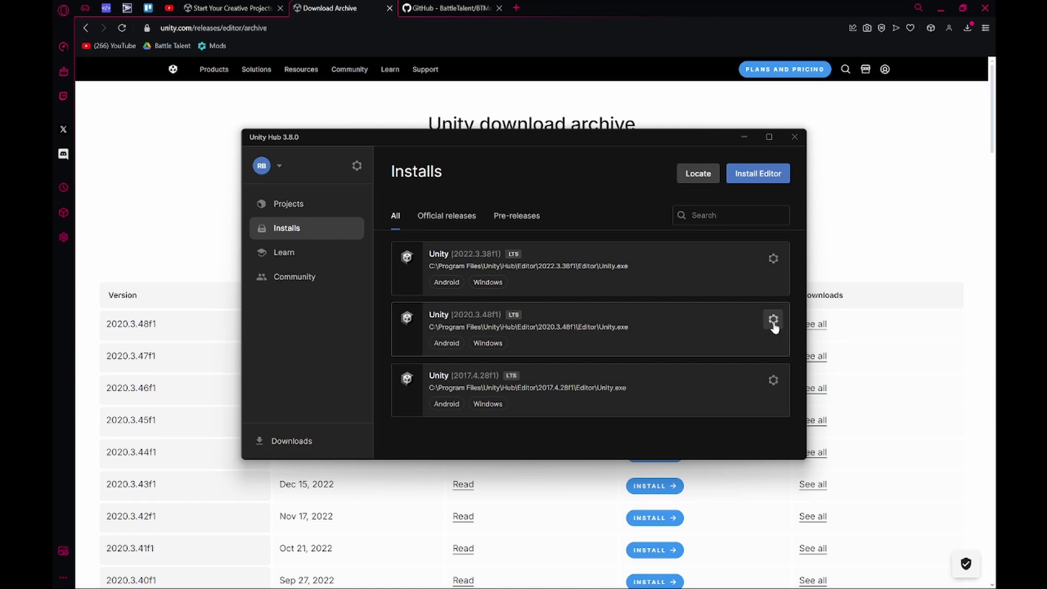
Review the modules available for the Unity 2020.3.48f1 install, including Android Build Support, and close Unity Hub
{"action": "left_click", "coordinate": [773, 321]}
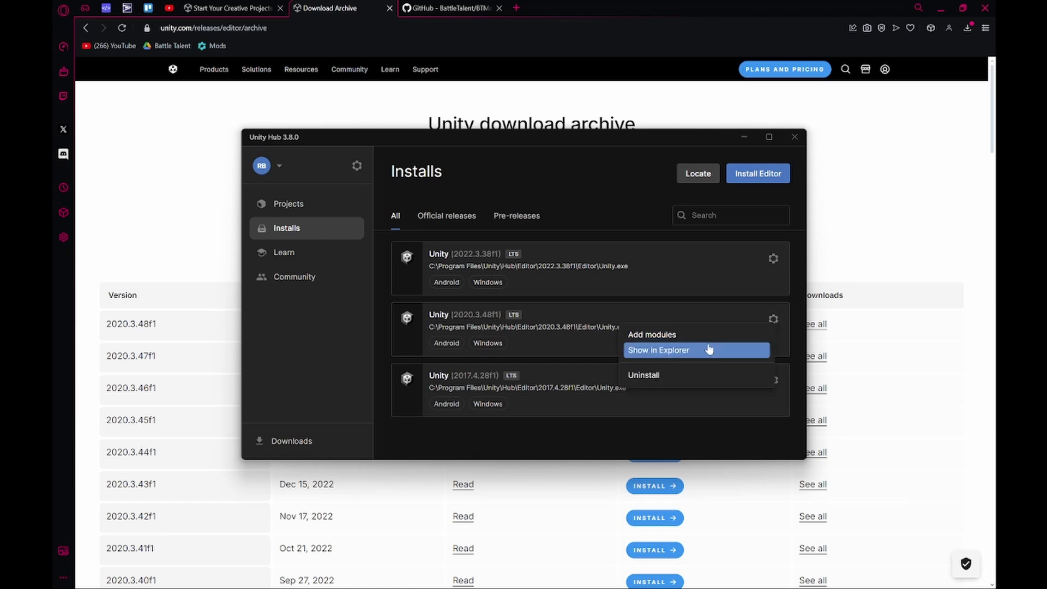
{"action": "left_click", "coordinate": [681, 332]}
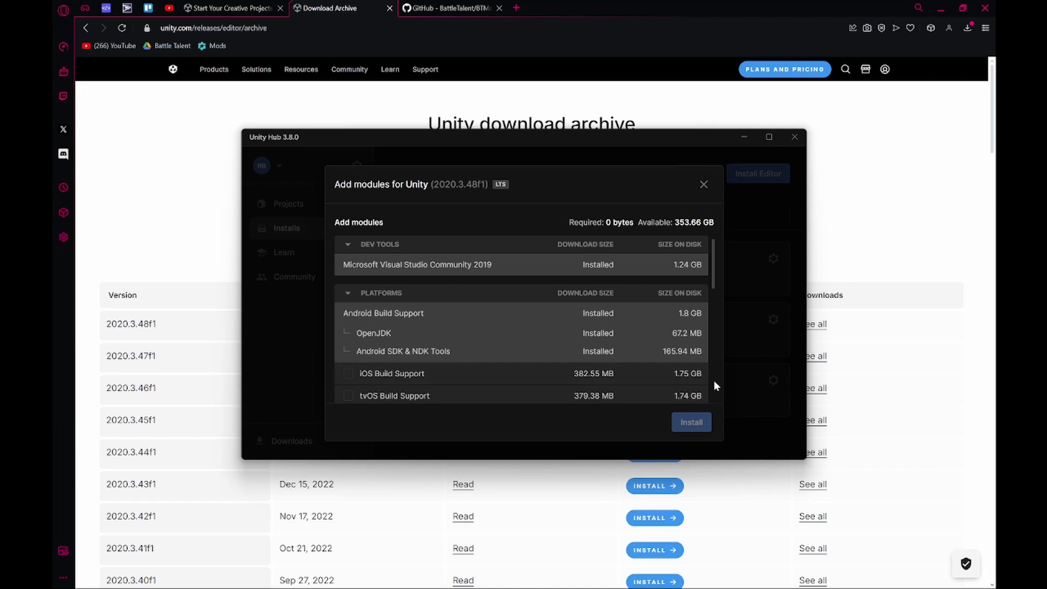
{"action": "left_click", "coordinate": [704, 185]}
{"action": "left_click", "coordinate": [795, 137]}
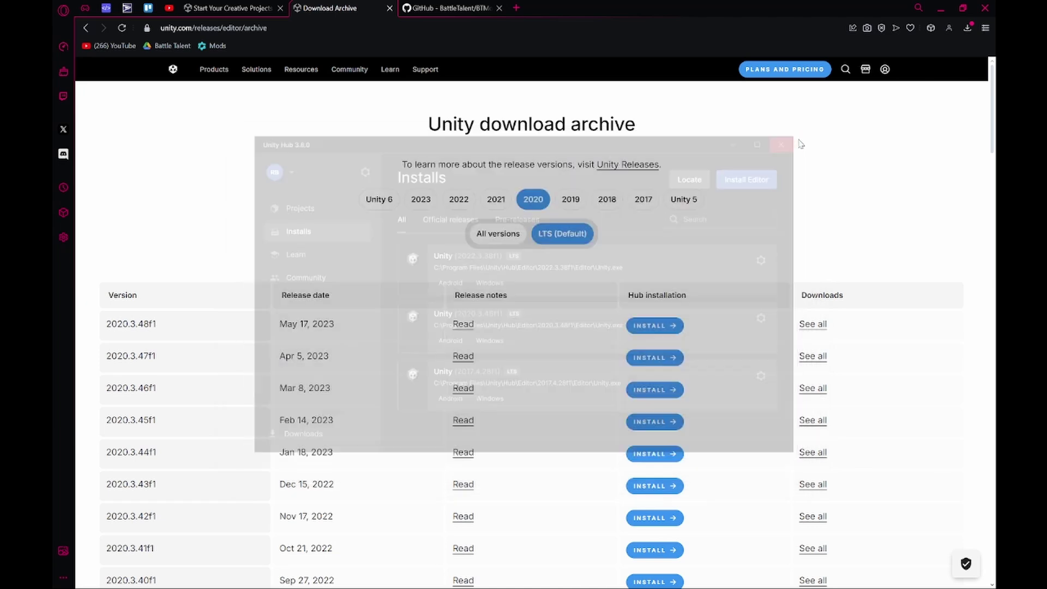
Show the download options of the BattleTalent/BTModToolkit repository on GitHub
{"action": "left_click", "coordinate": [448, 8]}
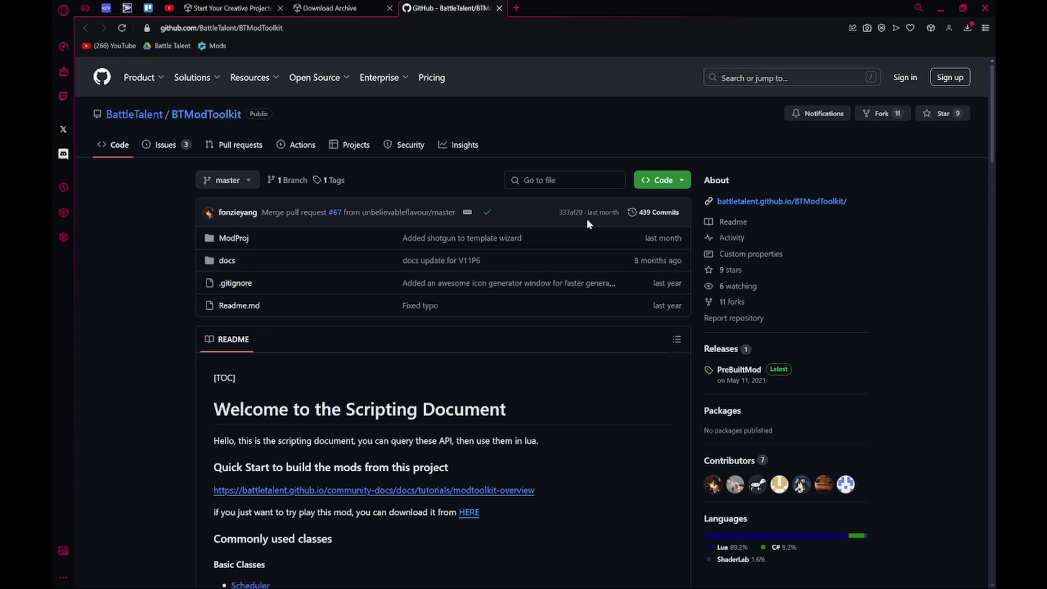
{"action": "left_click", "coordinate": [654, 181]}
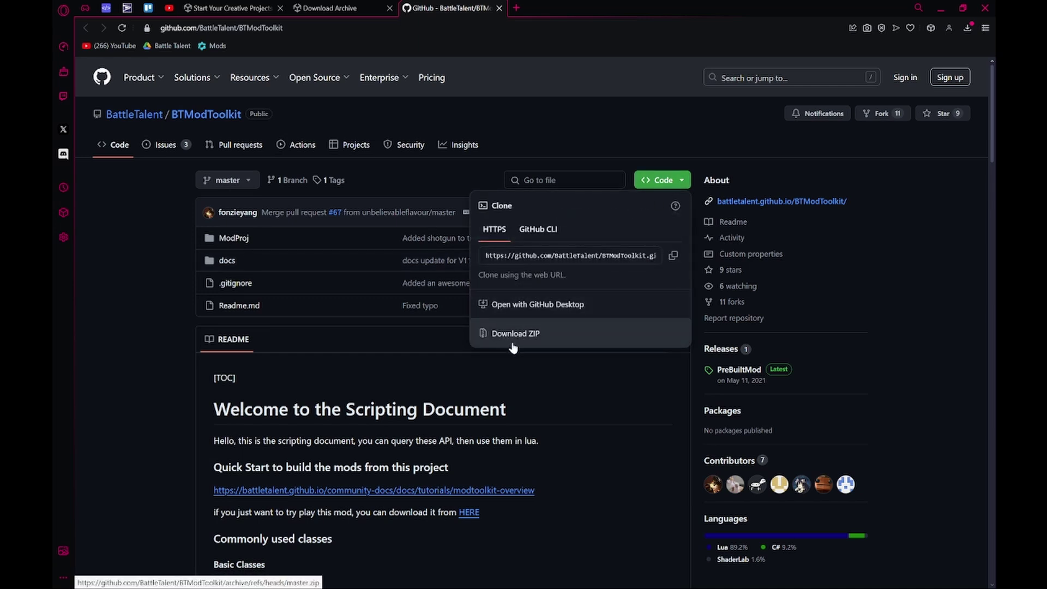
{"action": "left_click", "coordinate": [921, 341]}
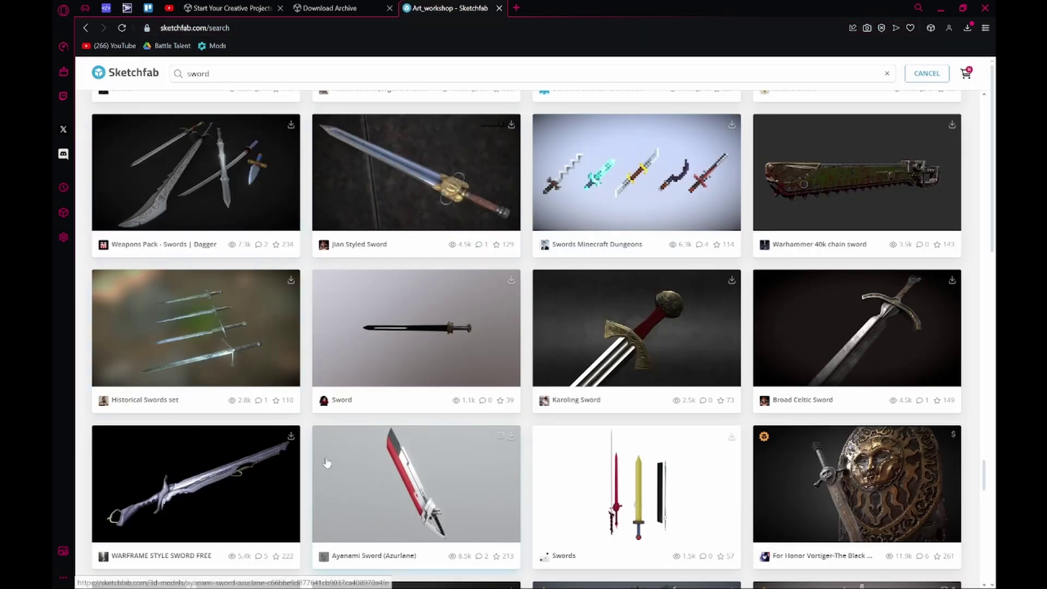
Open the WARFRAME STYLE SWORD FREE model on Sketchfab and download it in the original fbx format
{"action": "left_click", "coordinate": [259, 476]}
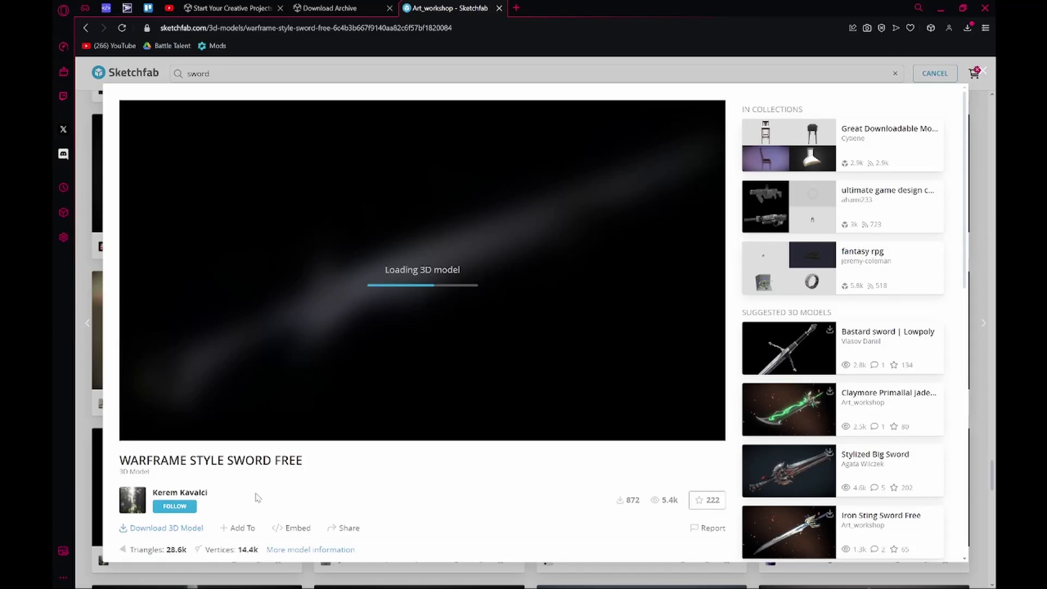
{"action": "scroll", "coordinate": [256, 497], "scroll_direction": "down", "scroll_amount": 1}
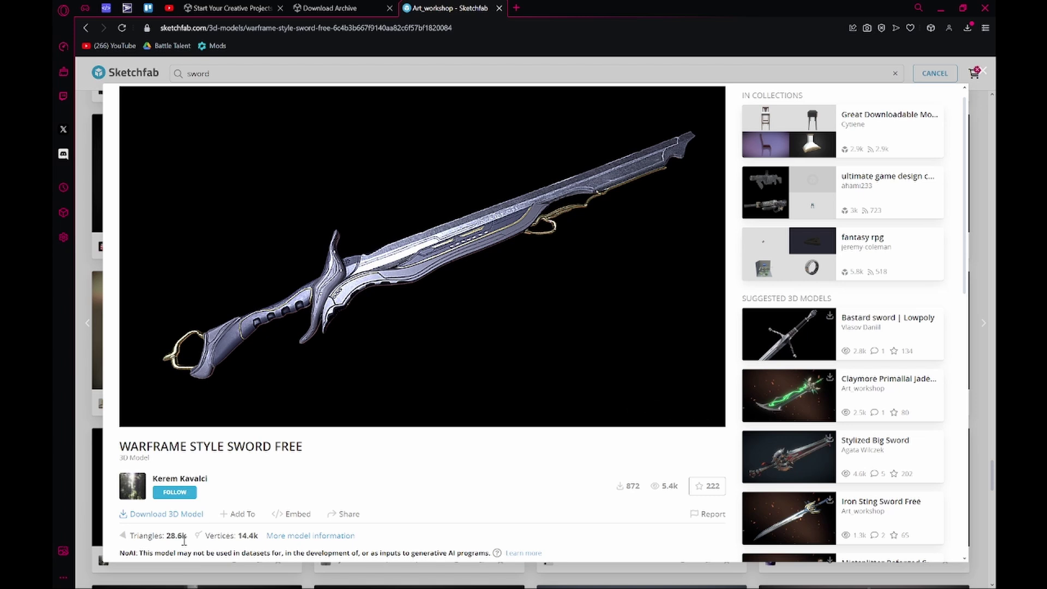
{"action": "left_click", "coordinate": [197, 514]}
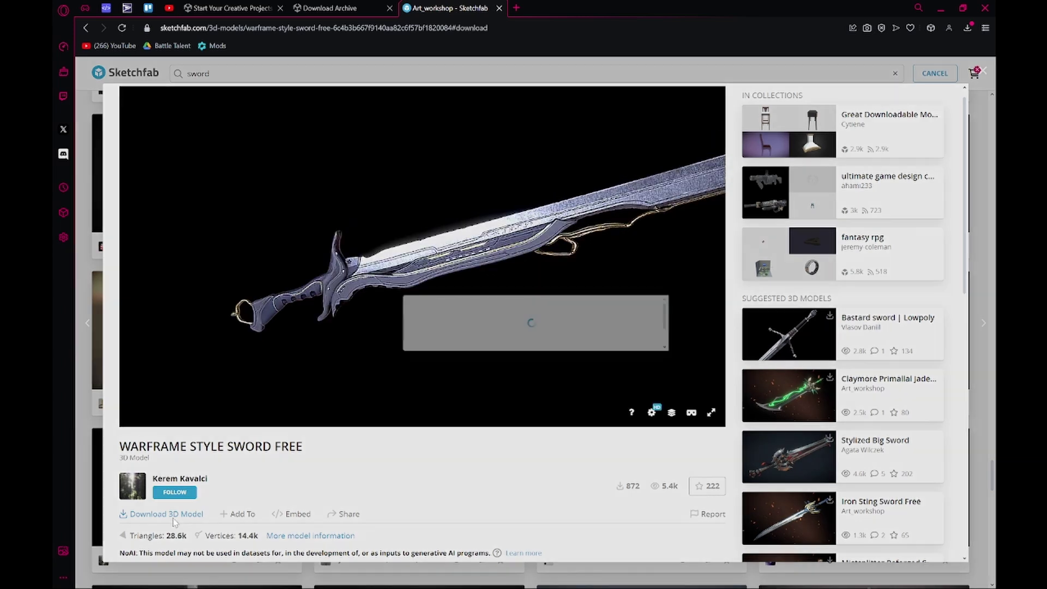
{"action": "left_click", "coordinate": [603, 339]}
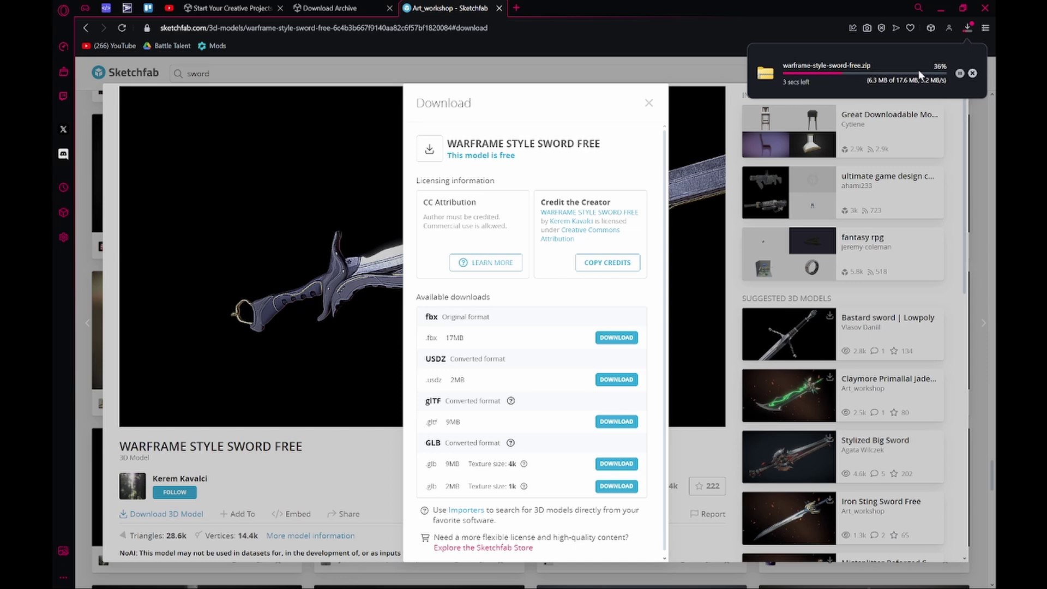
Browse the Downloads folder to the source folder inside warframe-style-sword-free
{"action": "left_click", "coordinate": [918, 69]}
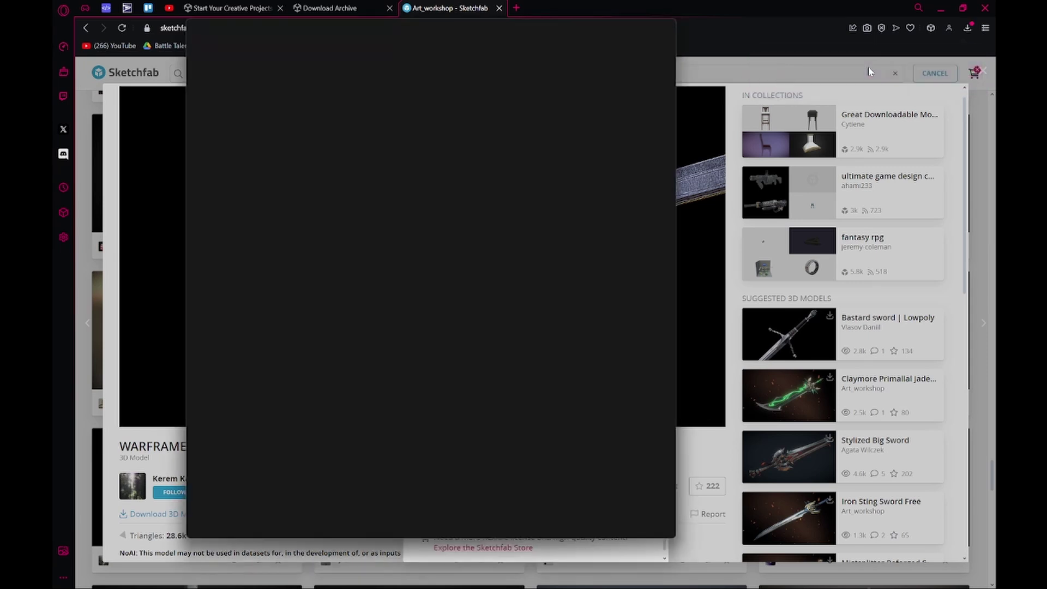
{"action": "left_click", "coordinate": [224, 234]}
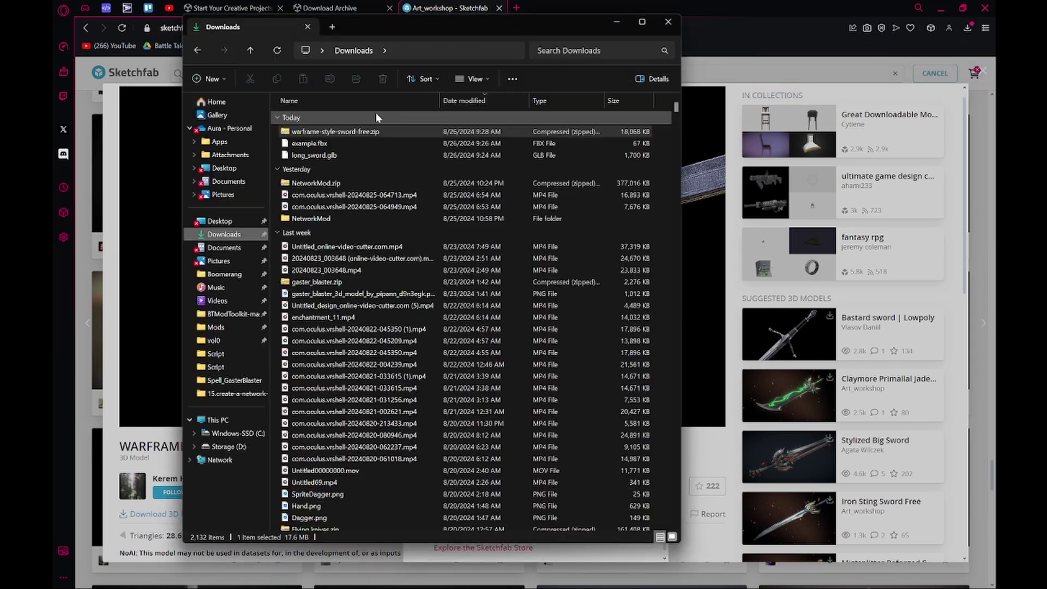
{"action": "left_click", "coordinate": [319, 168]}
{"action": "double_click", "coordinate": [319, 169]}
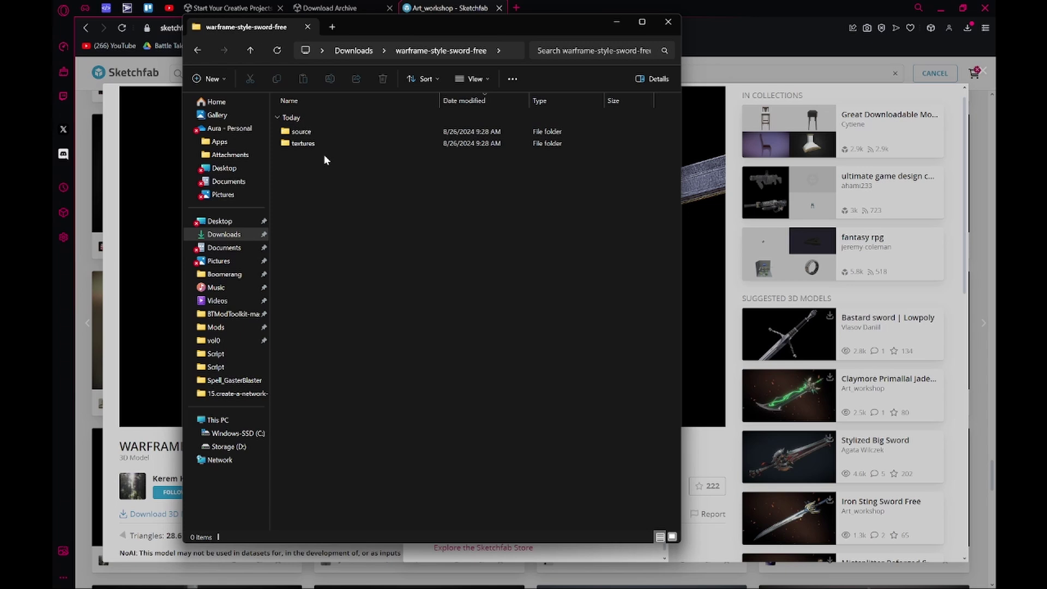
{"action": "double_click", "coordinate": [300, 132]}
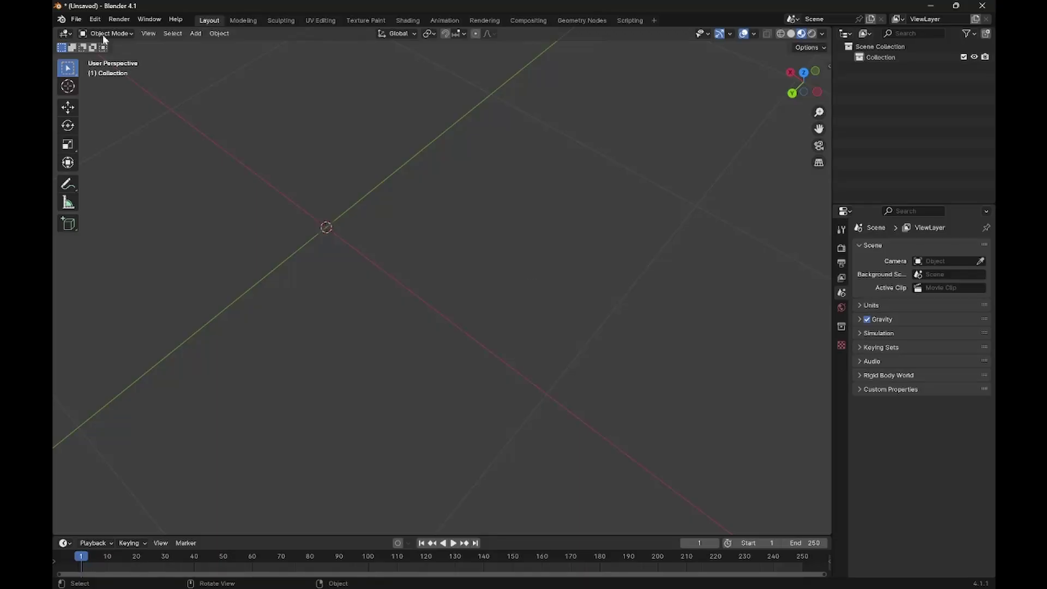
Switch to Blender and import the sword's FBX from the warframe-style-sword-free folder in Downloads
{"action": "left_click", "coordinate": [76, 19]}
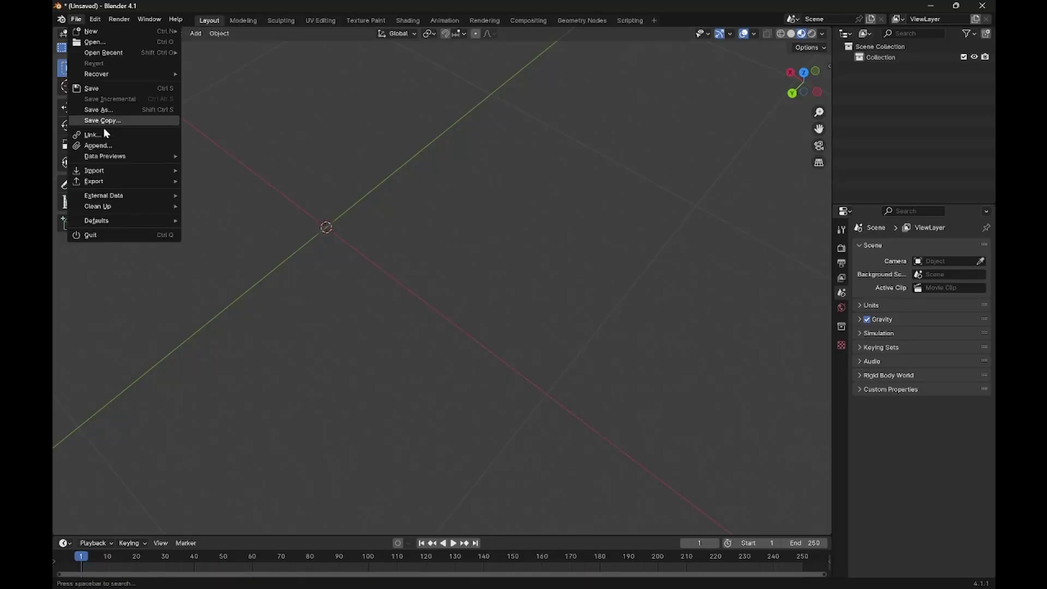
{"action": "mouse_move", "coordinate": [106, 169]}
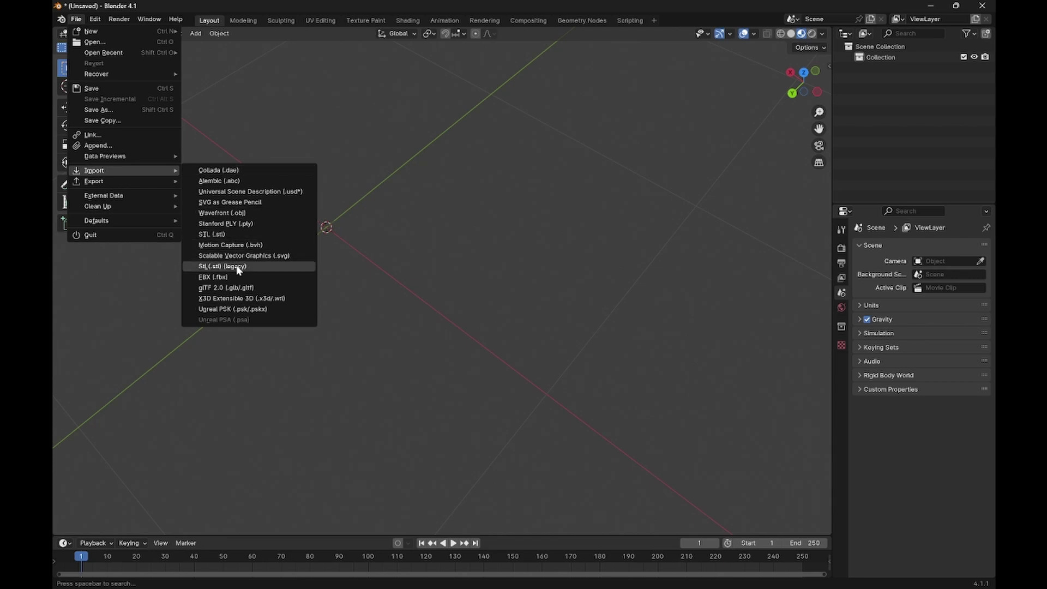
{"action": "left_click", "coordinate": [227, 277]}
{"action": "left_click", "coordinate": [299, 247]}
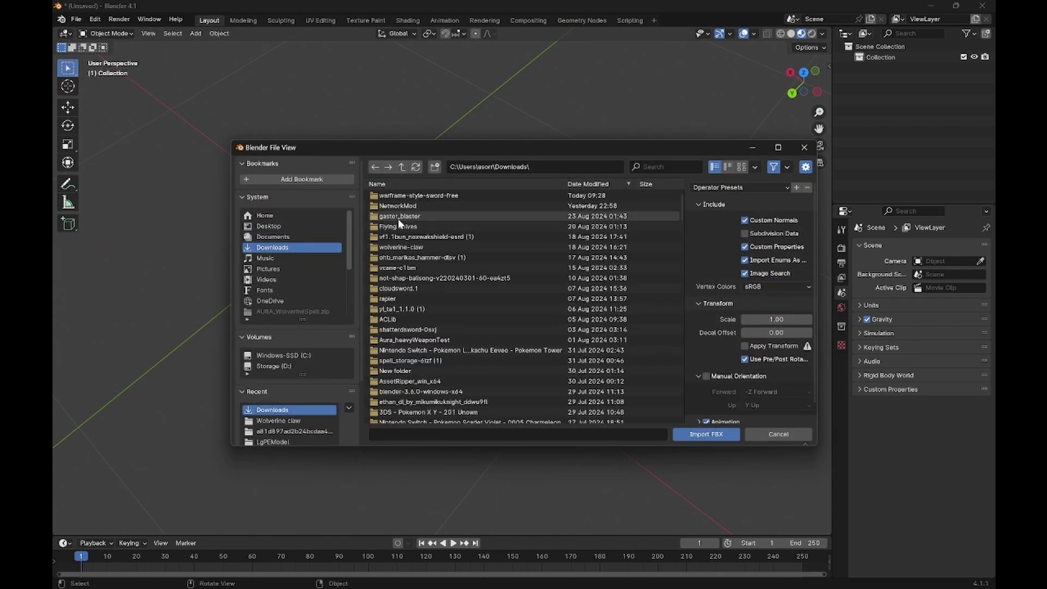
{"action": "left_click", "coordinate": [420, 195]}
{"action": "left_click", "coordinate": [420, 196]}
{"action": "double_click", "coordinate": [420, 196]}
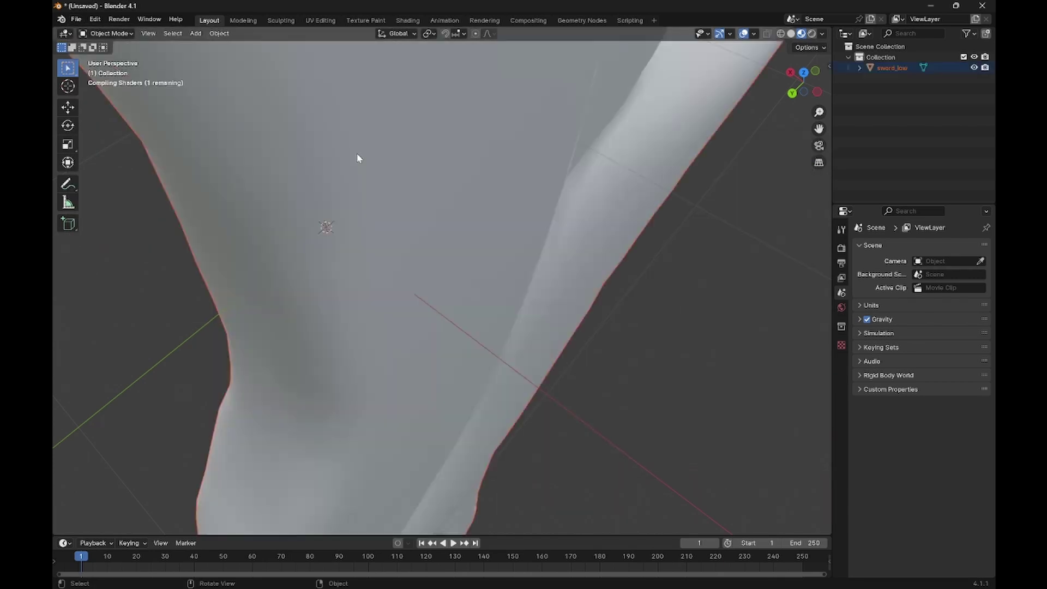
Rotate the imported sword by 90° about the view's Z axis so that it lies horizontally
{"action": "scroll", "coordinate": [374, 239], "scroll_direction": "down", "scroll_amount": 1}
{"action": "scroll", "coordinate": [374, 240], "scroll_direction": "right", "scroll_amount": 3}
{"action": "scroll", "coordinate": [375, 240], "scroll_direction": "down", "scroll_amount": 2}
{"action": "scroll", "coordinate": [376, 243], "scroll_direction": "down", "scroll_amount": 8}
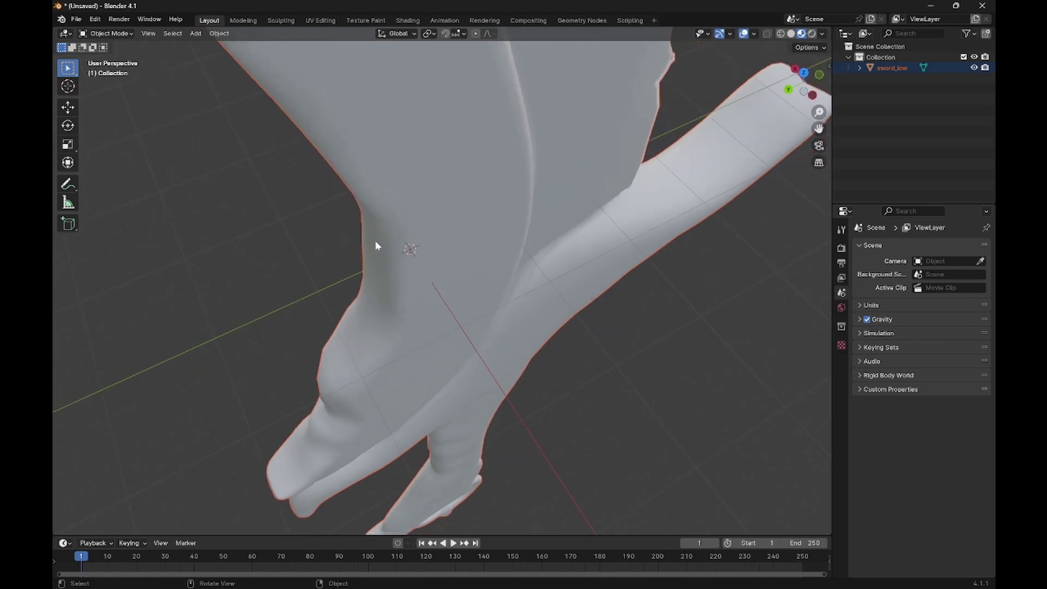
{"action": "scroll", "coordinate": [376, 243], "scroll_direction": "down", "scroll_amount": 5}
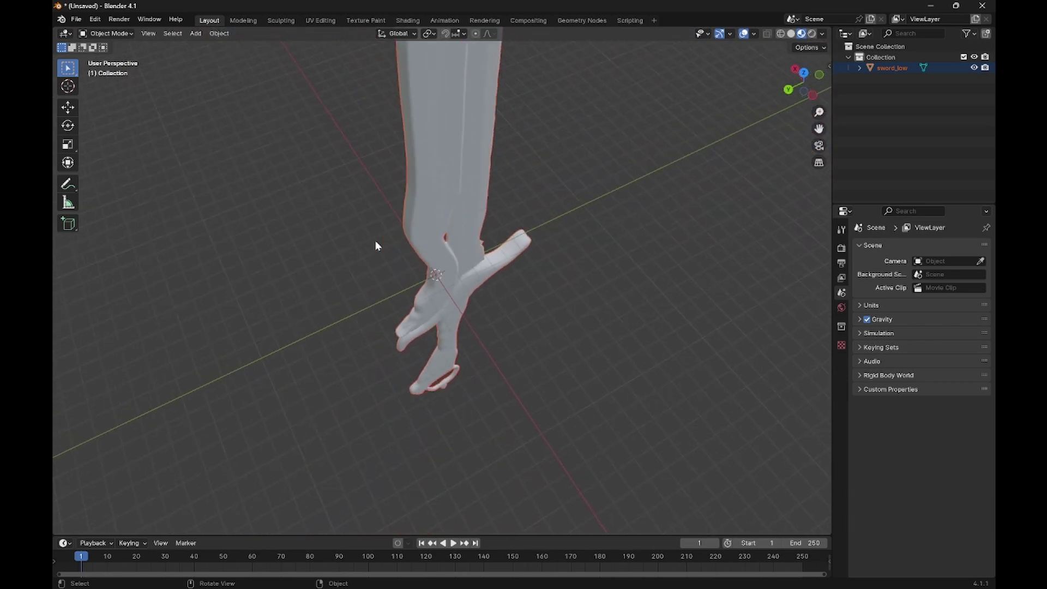
{"action": "scroll", "coordinate": [376, 242], "scroll_direction": "down", "scroll_amount": 5}
{"action": "middle_click_drag", "start_coordinate": [375, 240], "coordinate": [591, 276]}
{"action": "key", "text": "r"}
{"action": "left_click", "coordinate": [547, 184]}
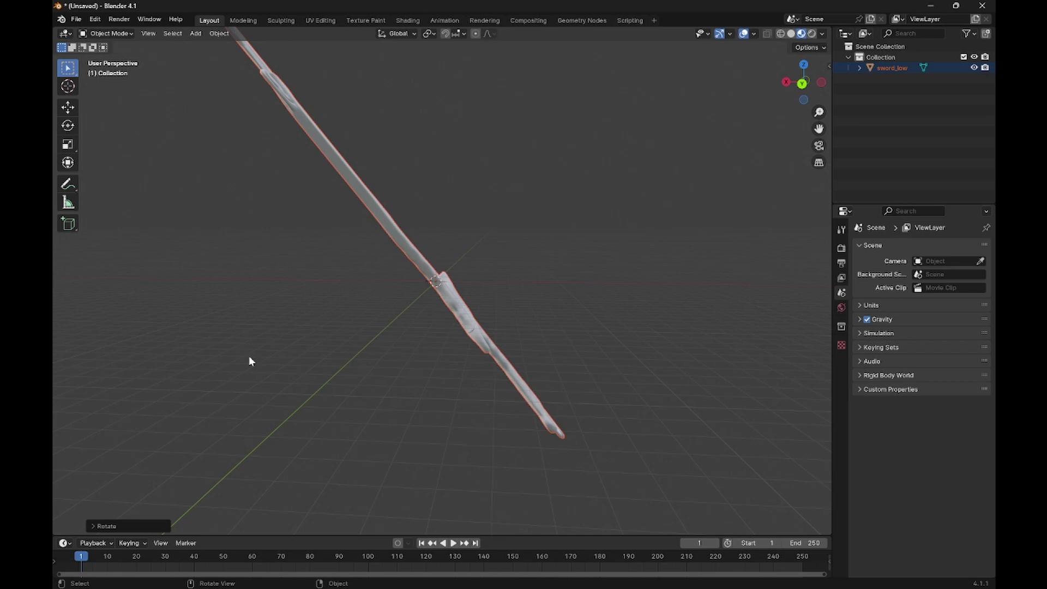
{"action": "left_click", "coordinate": [106, 525]}
{"action": "left_click", "coordinate": [190, 476]}
{"action": "type", "text": "90"}
{"action": "key", "text": "Return"}
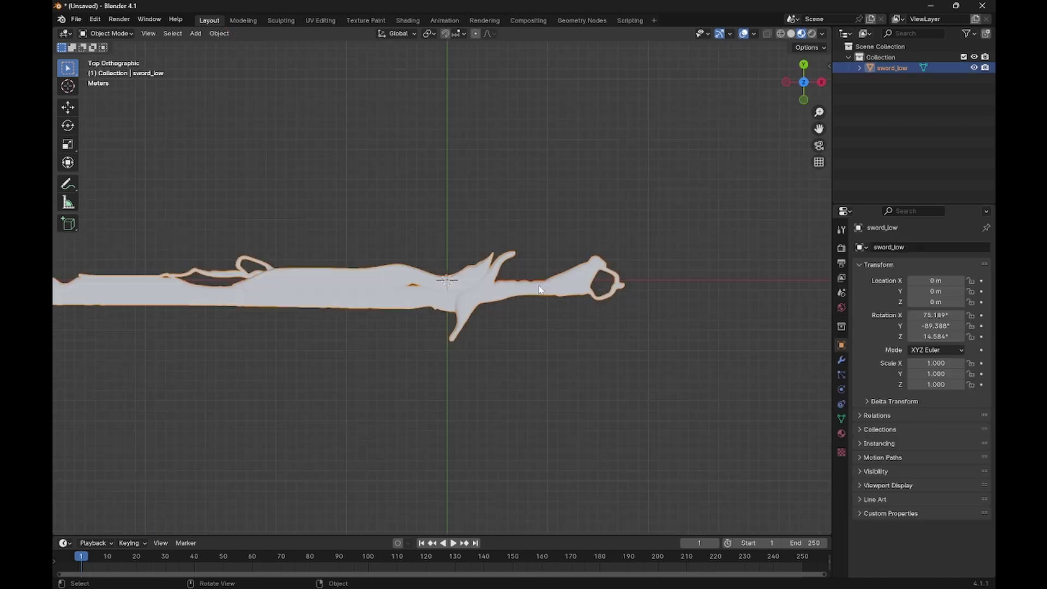
Put the sword in Edit Mode with wireframe shading and box-select the pommel end of the handle from the top view
{"action": "key", "text": "Tab"}
{"action": "key", "text": "z"}
{"action": "left_click", "coordinate": [515, 371]}
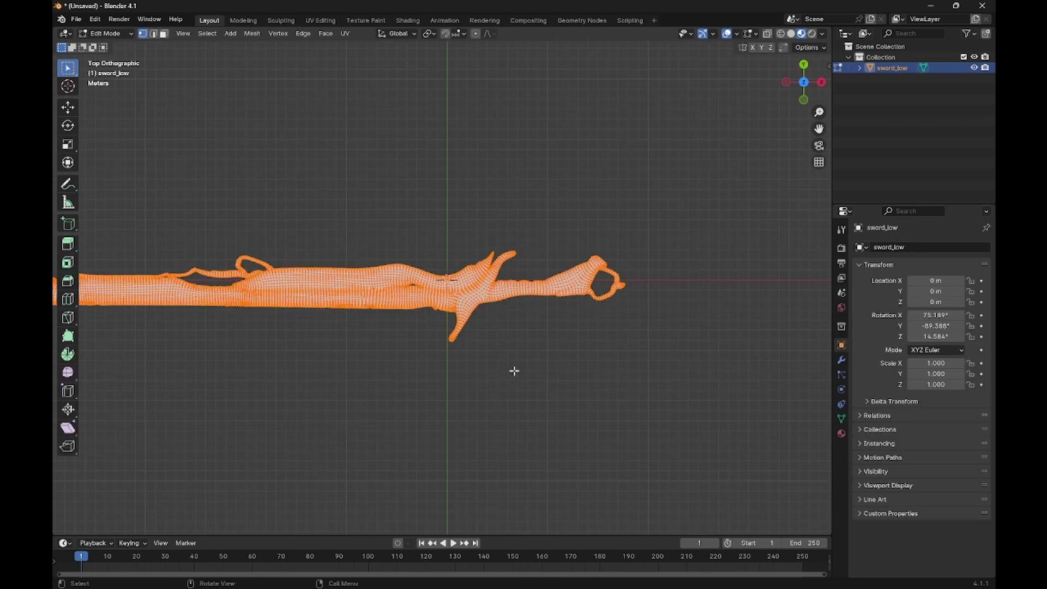
{"action": "middle_click_drag", "start_coordinate": [514, 370], "coordinate": [514, 371]}
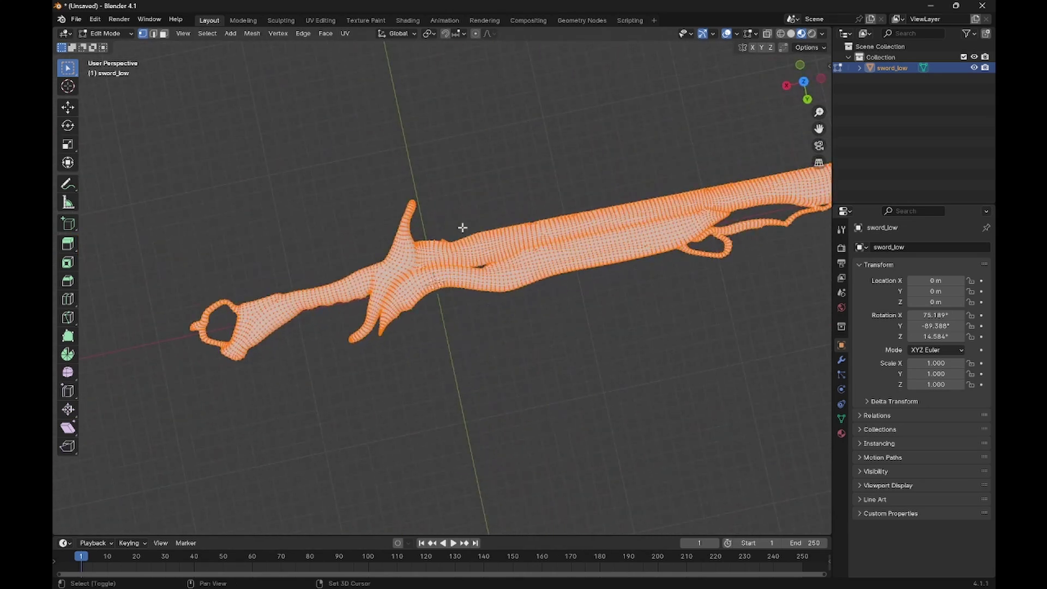
{"action": "middle_click_drag", "start_coordinate": [462, 228], "coordinate": [224, 267], "text": "shift"}
{"action": "middle_click_drag", "start_coordinate": [422, 300], "coordinate": [375, 286], "text": "shift"}
{"action": "middle_click_drag", "start_coordinate": [415, 232], "coordinate": [416, 231], "text": "shift"}
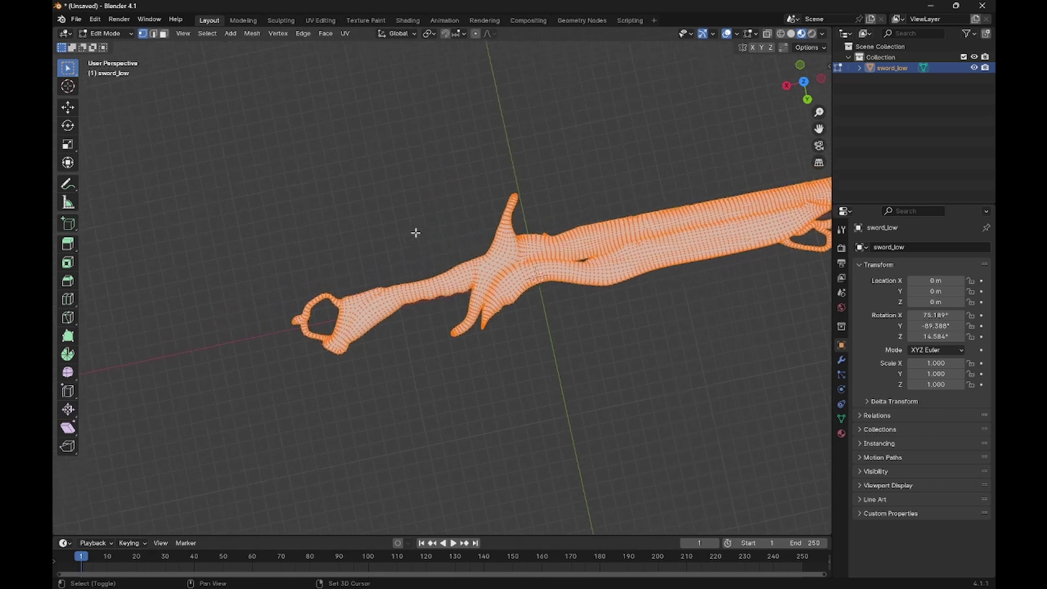
{"action": "key", "text": "z"}
{"action": "left_click", "coordinate": [312, 244]}
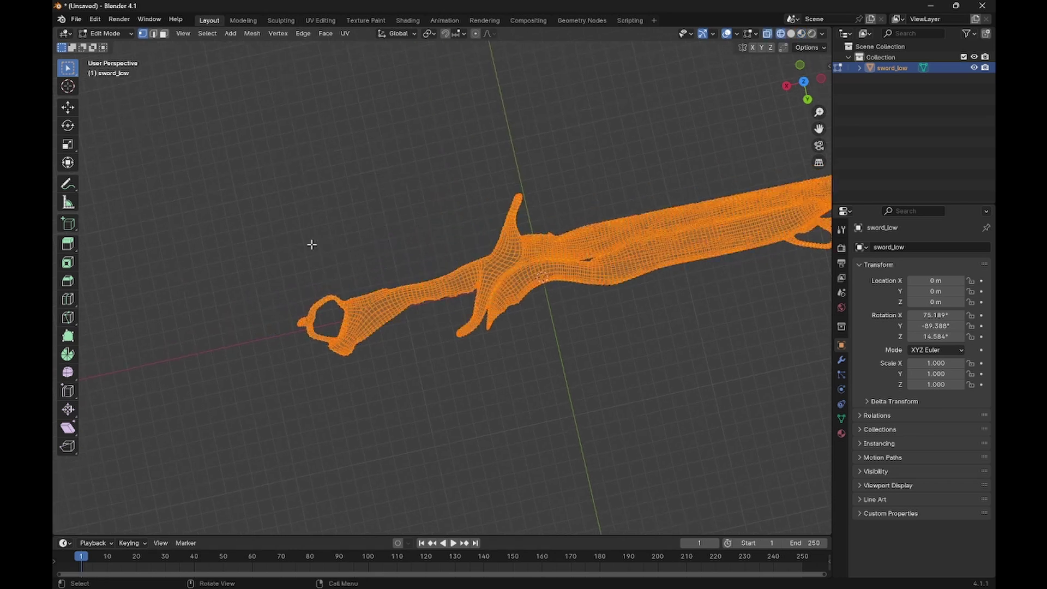
{"action": "left_click", "coordinate": [805, 83]}
{"action": "left_click_drag", "start_coordinate": [495, 197], "coordinate": [647, 329]}
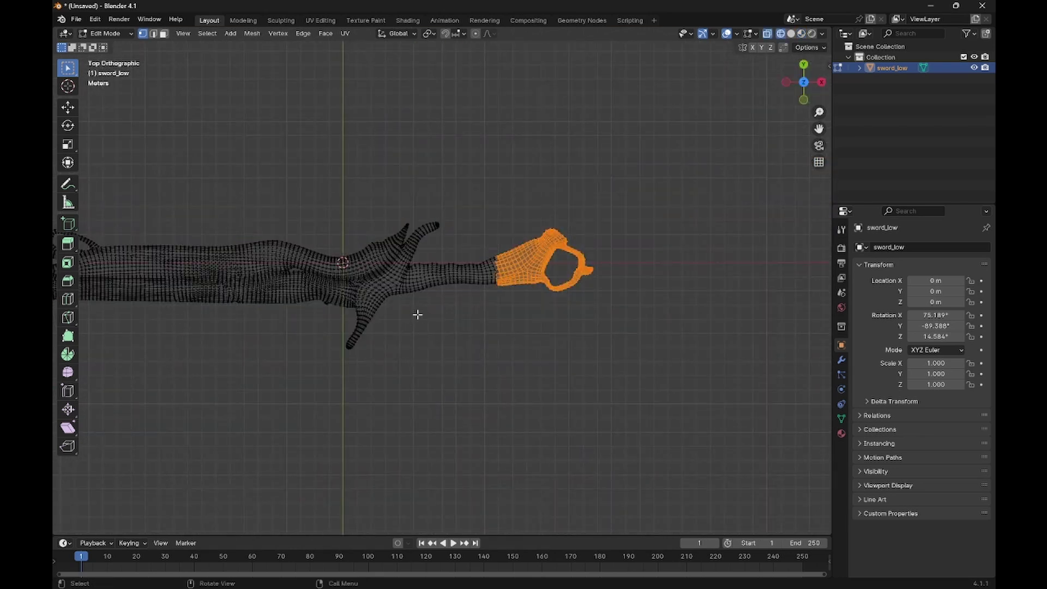
Separate the sword mesh into its loose parts and return to Object Mode with solid-looking preview shading
{"action": "scroll", "coordinate": [417, 315], "scroll_direction": "up", "scroll_amount": 4}
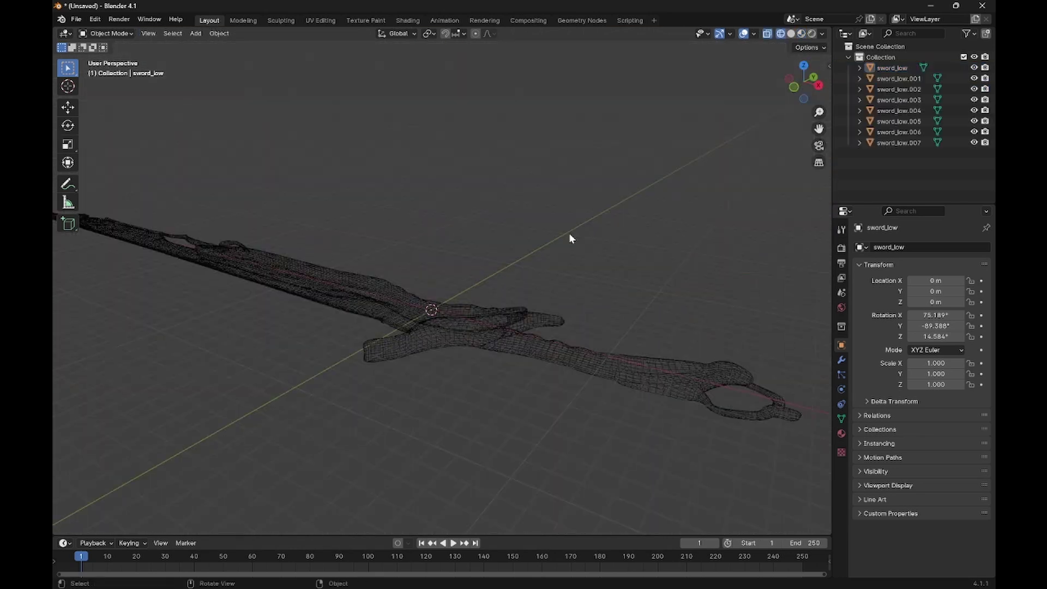
{"action": "middle_click_drag", "start_coordinate": [569, 233], "coordinate": [567, 234]}
{"action": "key", "text": "z"}
{"action": "left_click", "coordinate": [570, 296]}
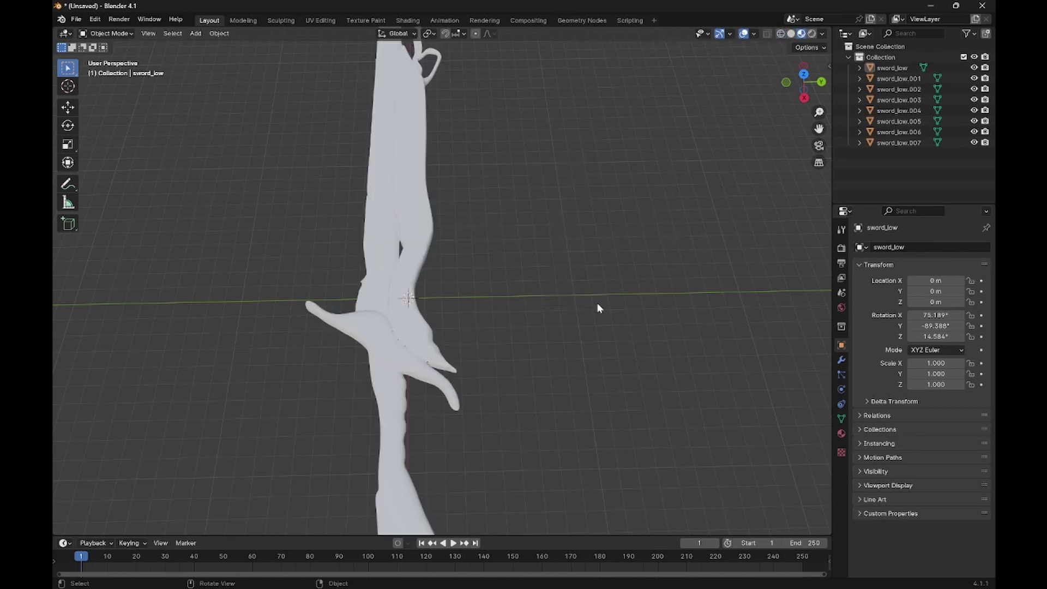
Switch to wireframe shading and check the separated blade and curved trim pieces by selecting them individually
{"action": "middle_click_drag", "start_coordinate": [597, 308], "coordinate": [591, 304]}
{"action": "key", "text": "z"}
{"action": "left_click", "coordinate": [495, 304]}
{"action": "middle_click_drag", "start_coordinate": [495, 304], "coordinate": [485, 247]}
{"action": "left_click", "coordinate": [486, 248]}
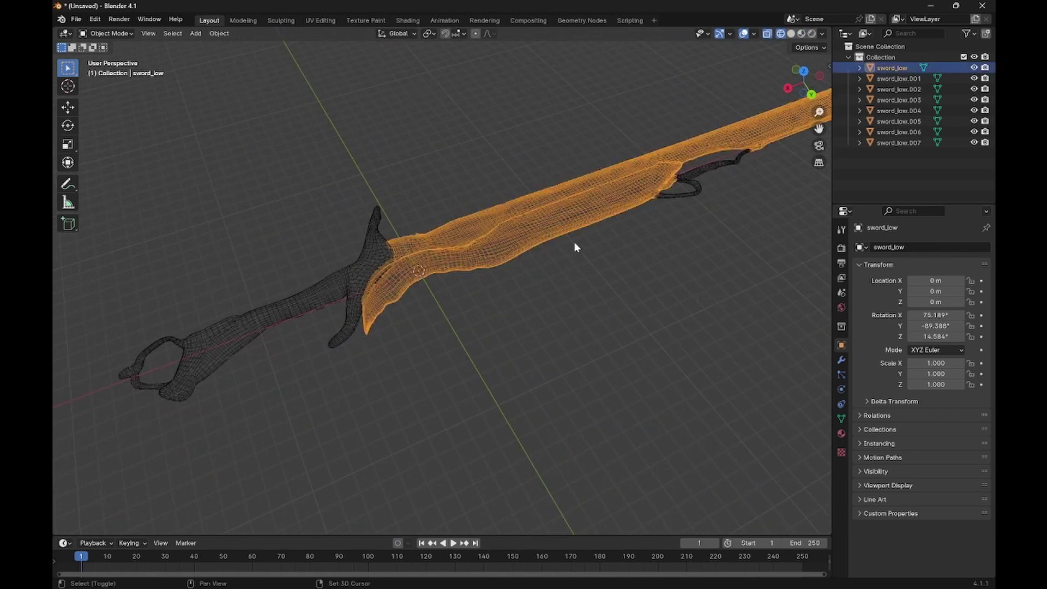
{"action": "middle_click_drag", "start_coordinate": [576, 247], "coordinate": [550, 214]}
{"action": "left_click", "coordinate": [549, 215]}
{"action": "left_click", "coordinate": [548, 196]}
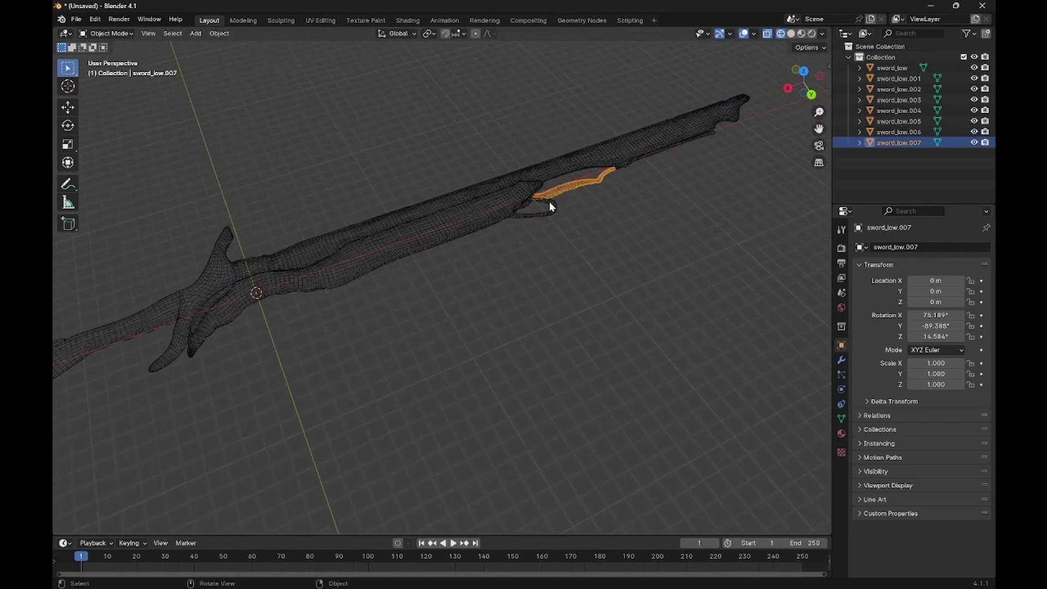
{"action": "left_click", "coordinate": [549, 203]}
{"action": "middle_click_drag", "start_coordinate": [414, 216], "coordinate": [555, 201], "text": "shift"}
Separate the lower section of the handle piece, next to the pommel ring, into its own object
{"action": "left_click", "coordinate": [333, 297]}
{"action": "middle_click_drag", "start_coordinate": [291, 301], "coordinate": [313, 182], "text": "shift"}
{"action": "left_click", "coordinate": [314, 311]}
{"action": "middle_click_drag", "start_coordinate": [414, 319], "coordinate": [403, 330]}
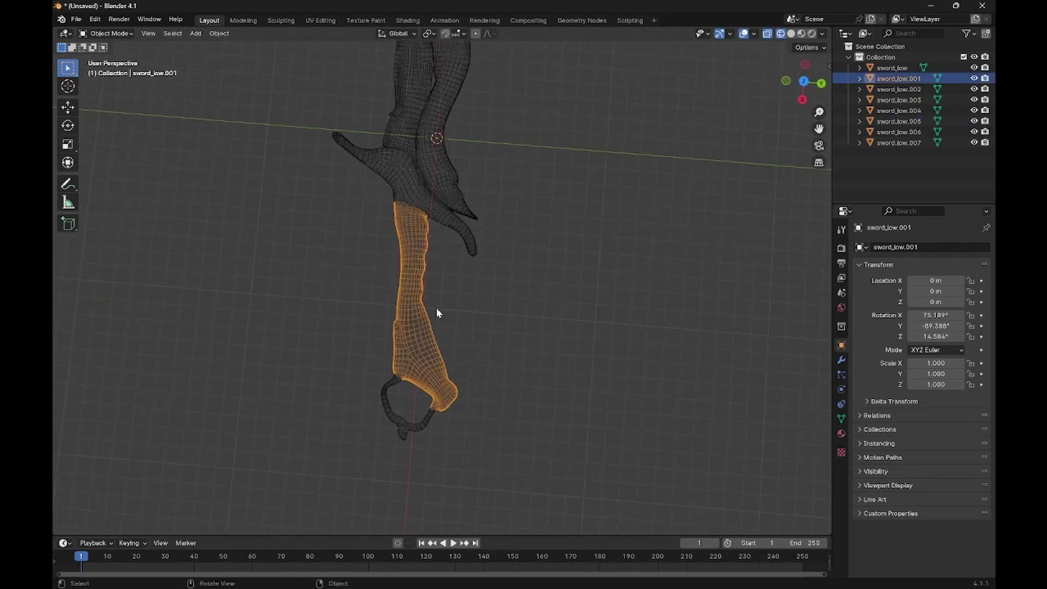
{"action": "key", "text": "Tab"}
{"action": "left_click_drag", "start_coordinate": [387, 304], "coordinate": [525, 466]}
{"action": "scroll", "coordinate": [285, 313], "scroll_direction": "up", "scroll_amount": 2}
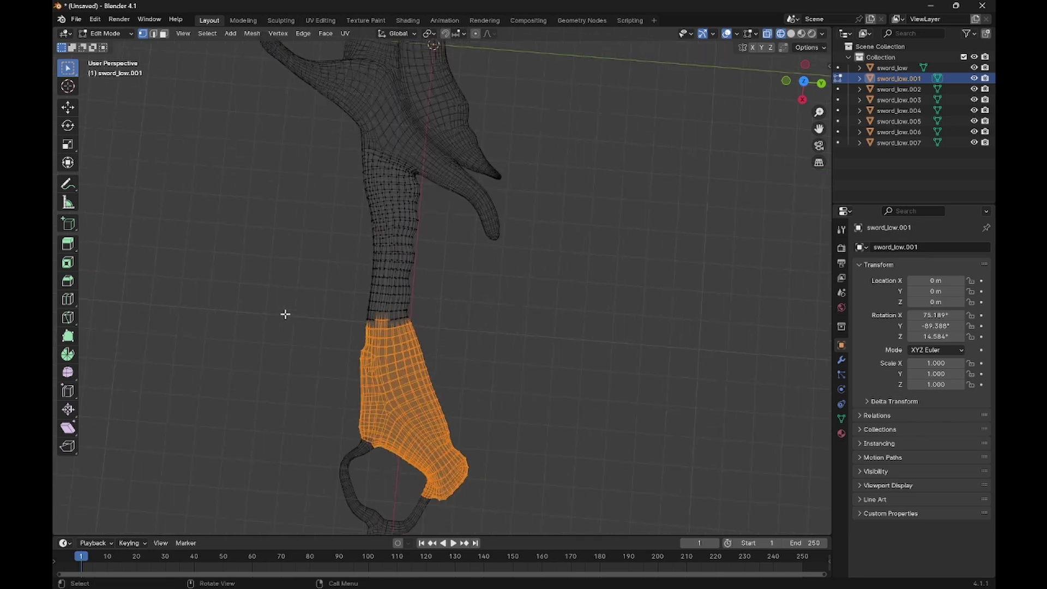
{"action": "right_click", "coordinate": [374, 323], "text": "ctrl"}
{"action": "key", "text": "ctrl+z"}
{"action": "left_click_drag", "start_coordinate": [345, 284], "coordinate": [391, 323], "text": "ctrl"}
{"action": "key", "text": "p"}
{"action": "left_click", "coordinate": [391, 322]}
{"action": "middle_click_drag", "start_coordinate": [391, 323], "coordinate": [289, 381]}
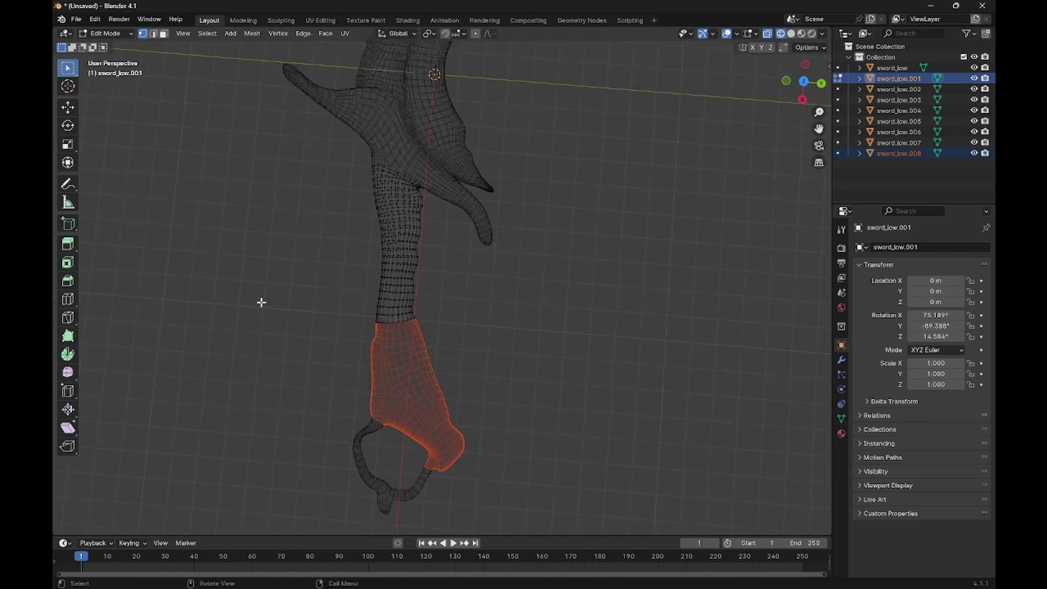
Return to Object Mode and select only the remaining grip section of the handle
{"action": "middle_click_drag", "start_coordinate": [261, 303], "coordinate": [371, 266]}
{"action": "key", "text": "Tab"}
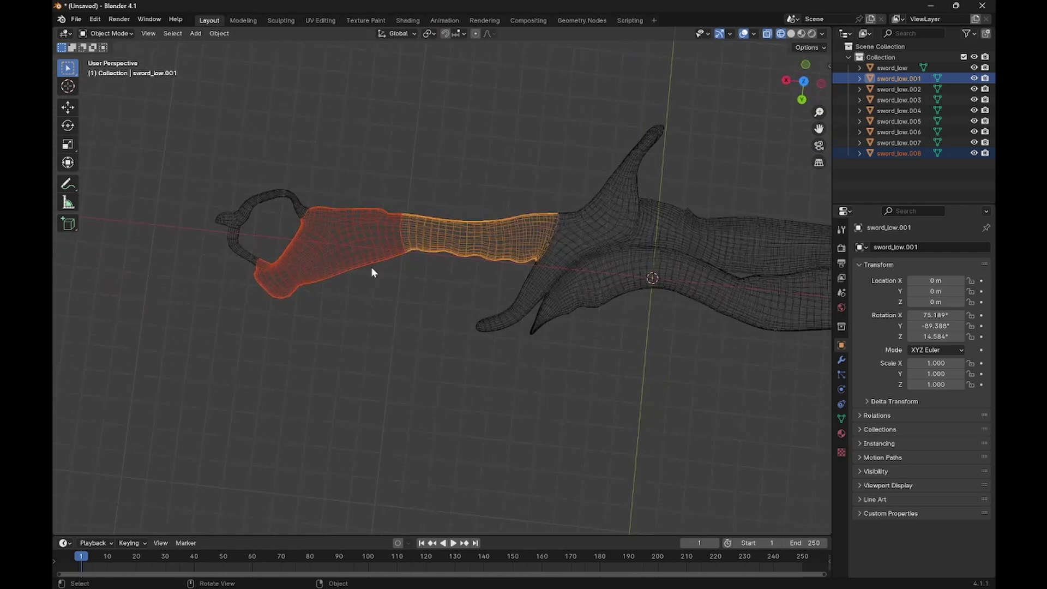
{"action": "left_click", "coordinate": [373, 271]}
{"action": "left_click", "coordinate": [478, 254]}
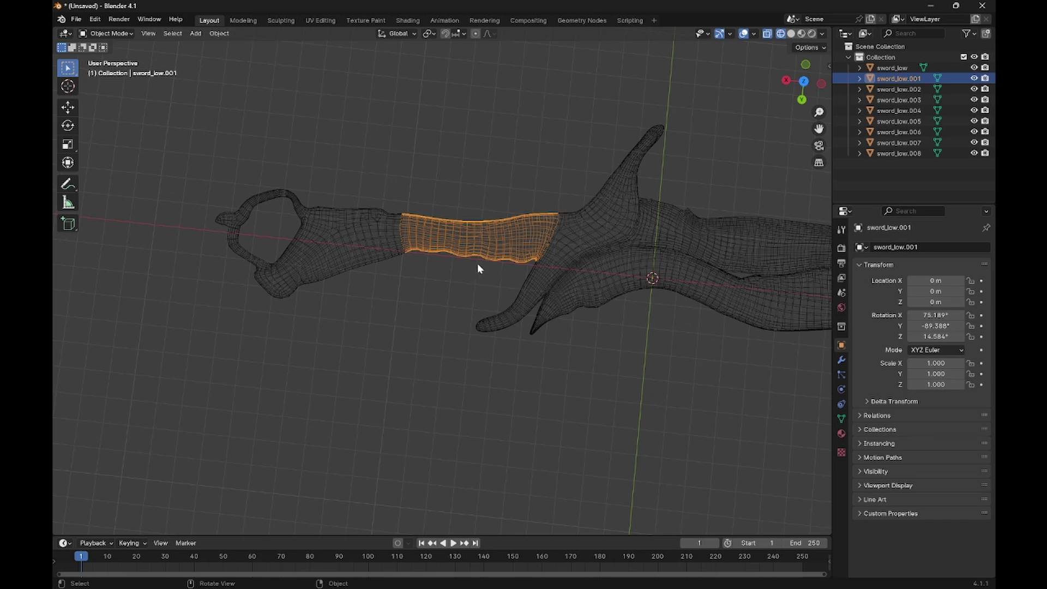
Check the separated handle section, pommel ring and crossguard pieces by selecting them one at a time
{"action": "left_click", "coordinate": [355, 229]}
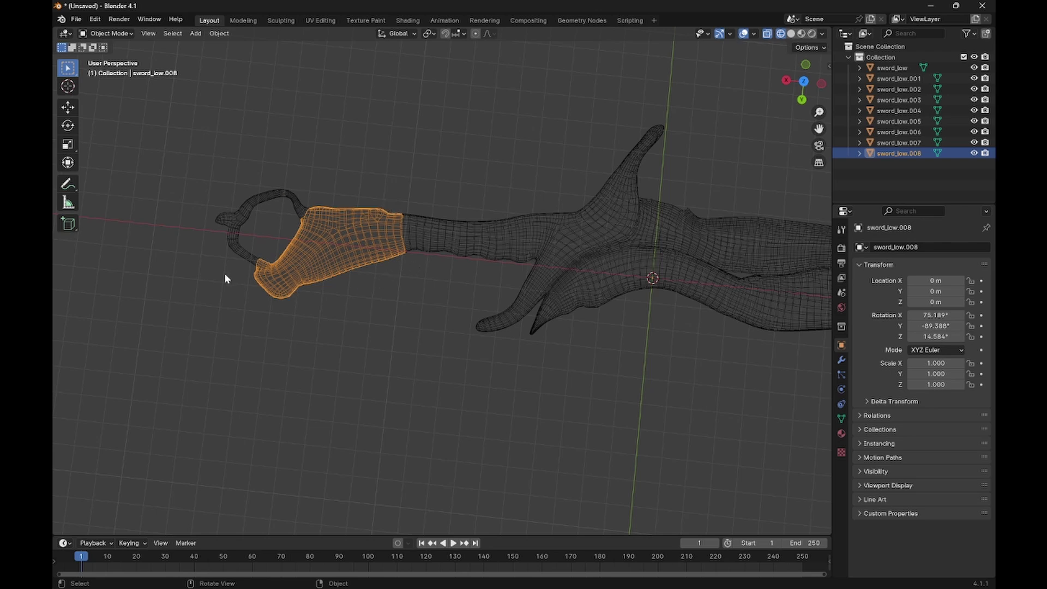
{"action": "left_click", "coordinate": [248, 252]}
{"action": "left_click", "coordinate": [235, 225]}
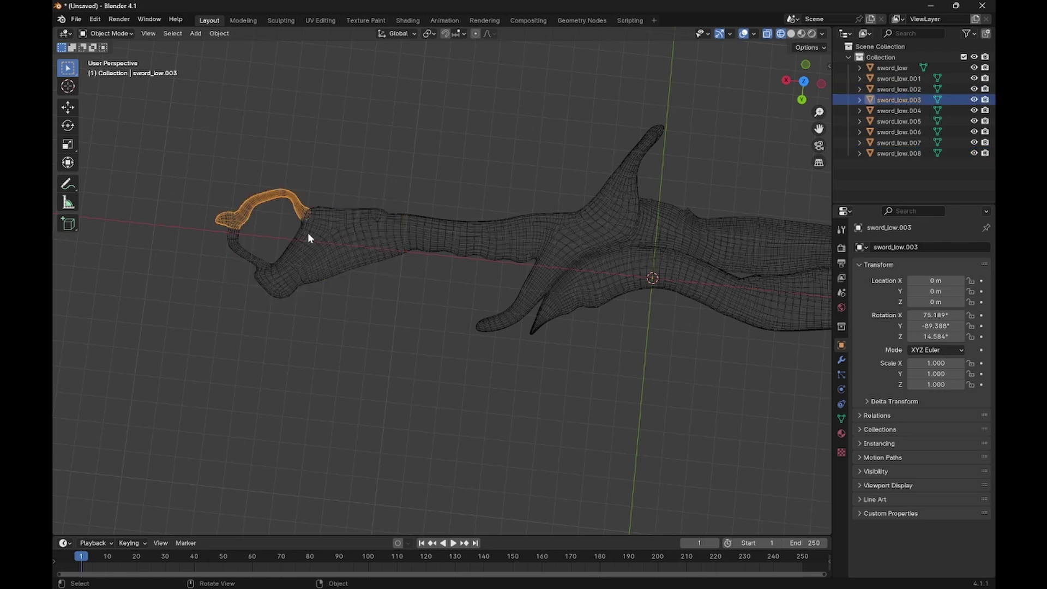
{"action": "middle_click_drag", "start_coordinate": [324, 228], "coordinate": [217, 227], "text": "shift"}
{"action": "left_click", "coordinate": [492, 223]}
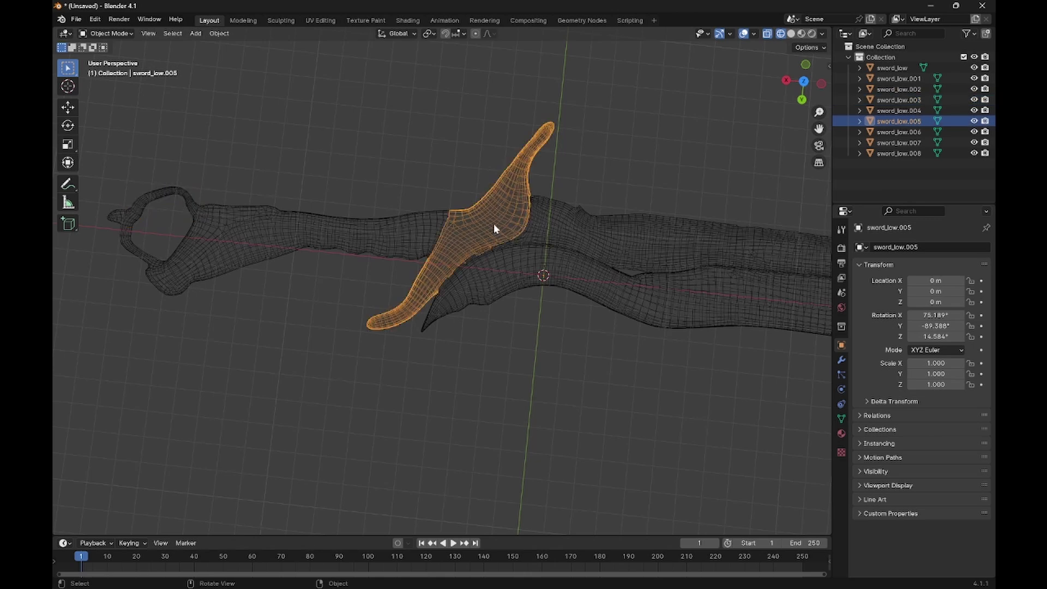
{"action": "mouse_move", "coordinate": [493, 223]}
{"action": "middle_mouse_down"}
{"action": "mouse_move", "coordinate": [592, 183]}
{"action": "mouse_move", "coordinate": [490, 205]}
{"action": "middle_mouse_up"}
Separate the base section of the blade mesh, next to the crossguard, into its own object
{"action": "left_click", "coordinate": [490, 276]}
{"action": "middle_click_drag", "start_coordinate": [489, 277], "coordinate": [382, 305]}
{"action": "middle_click_drag", "start_coordinate": [487, 197], "coordinate": [394, 193], "text": "shift"}
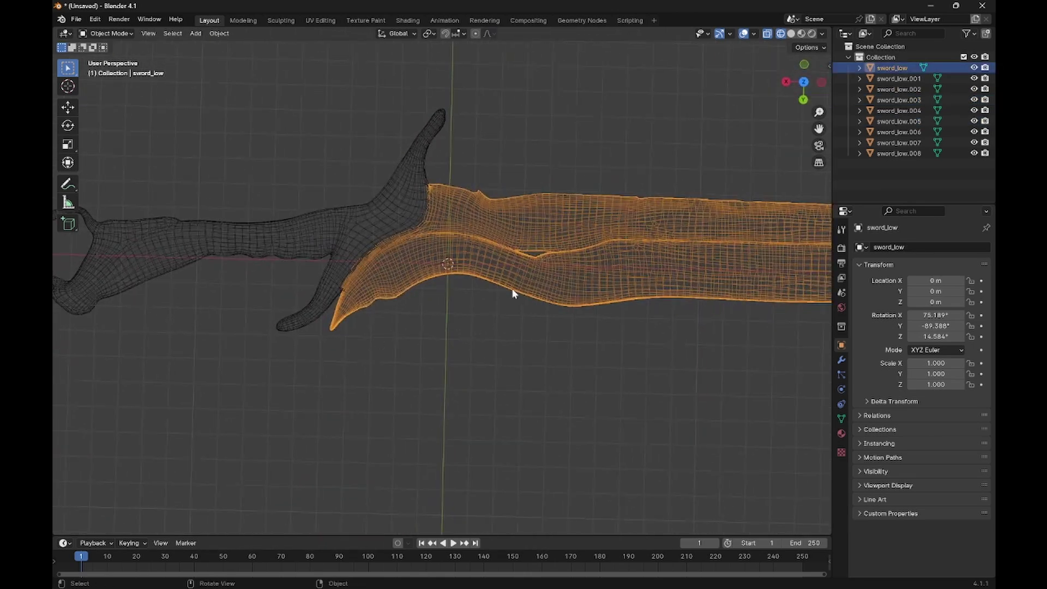
{"action": "key", "text": "Tab"}
{"action": "left_click_drag", "start_coordinate": [362, 227], "coordinate": [399, 277]}
{"action": "left_click", "coordinate": [348, 215]}
{"action": "left_click_drag", "start_coordinate": [278, 131], "coordinate": [450, 355]}
{"action": "key", "text": "p"}
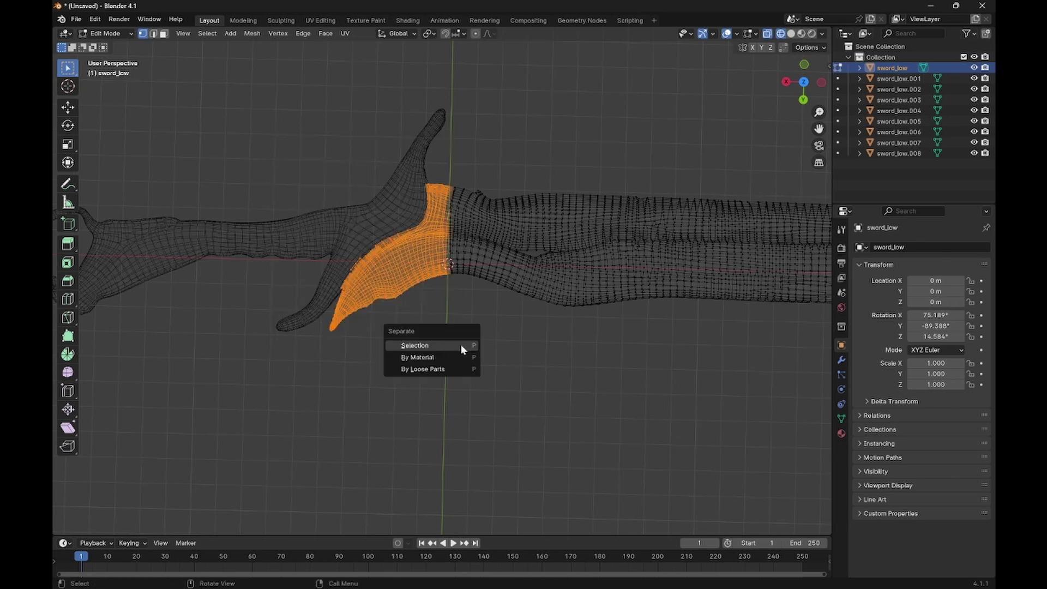
{"action": "left_click", "coordinate": [460, 346]}
Return to Object Mode and check the blade and curved trim pieces individually, finishing with only the main blade selected
{"action": "scroll", "coordinate": [461, 345], "scroll_direction": "right", "scroll_amount": 5, "text": "shift"}
{"action": "scroll", "coordinate": [461, 345], "scroll_direction": "right", "scroll_amount": 10, "text": "ctrl"}
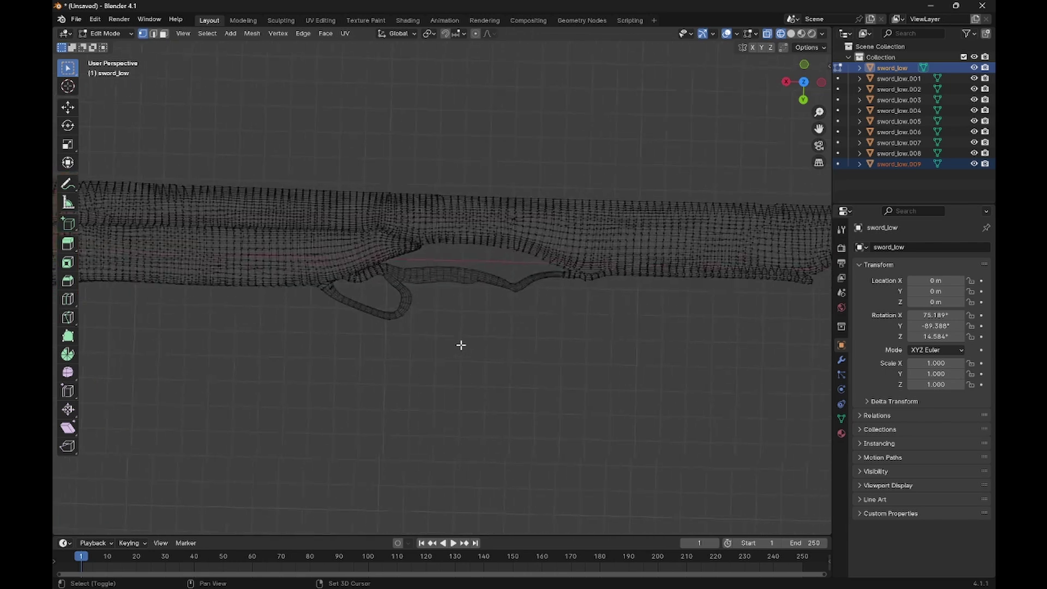
{"action": "scroll", "coordinate": [444, 297], "scroll_direction": "left", "scroll_amount": 4, "text": "ctrl"}
{"action": "scroll", "coordinate": [443, 297], "scroll_direction": "right", "scroll_amount": 6, "text": "shift"}
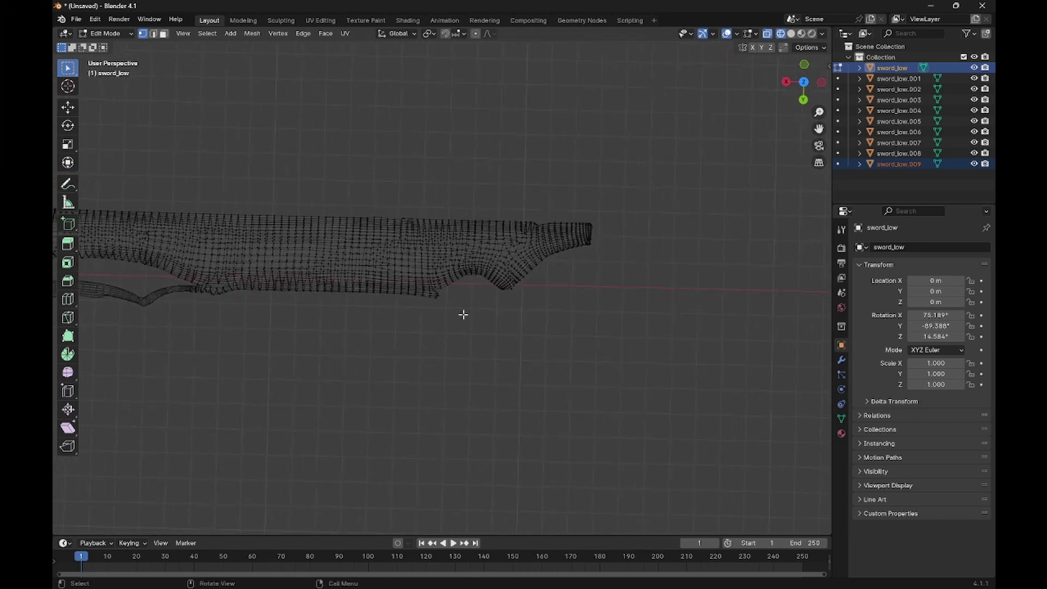
{"action": "scroll", "coordinate": [468, 302], "scroll_direction": "down", "scroll_amount": 5}
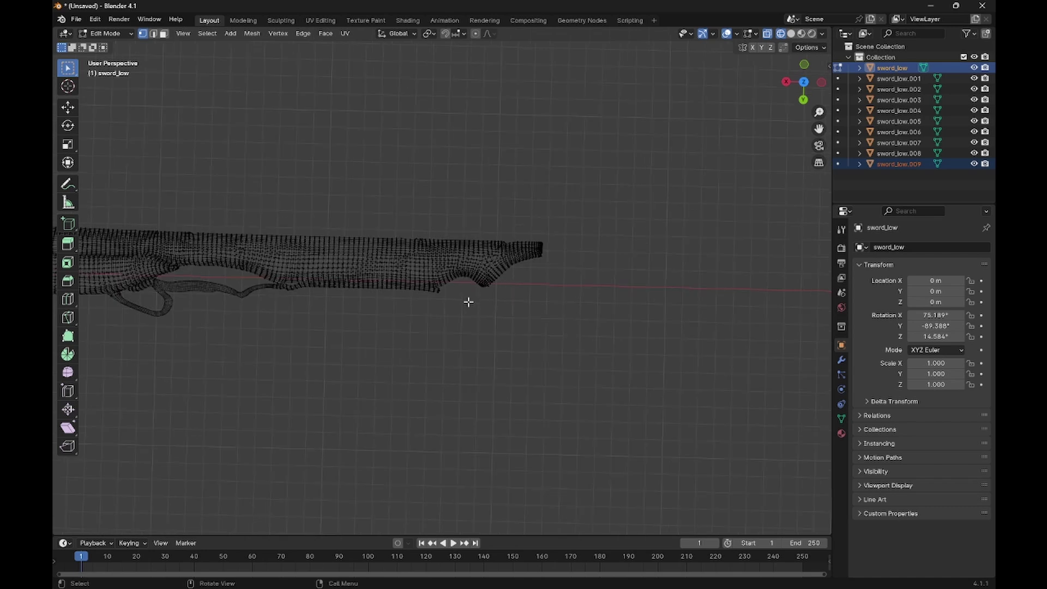
{"action": "scroll", "coordinate": [468, 302], "scroll_direction": "left", "scroll_amount": 3, "text": "shift"}
{"action": "key", "text": "Tab"}
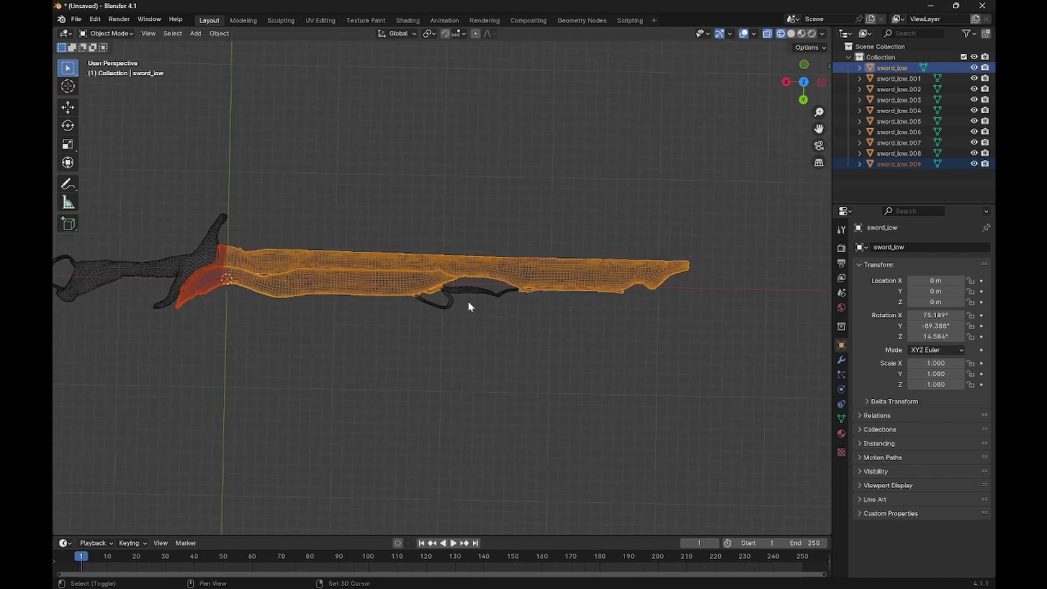
{"action": "scroll", "coordinate": [468, 302], "scroll_direction": "left", "scroll_amount": 2, "text": "shift"}
{"action": "left_click", "coordinate": [460, 284]}
{"action": "left_click", "coordinate": [541, 297]}
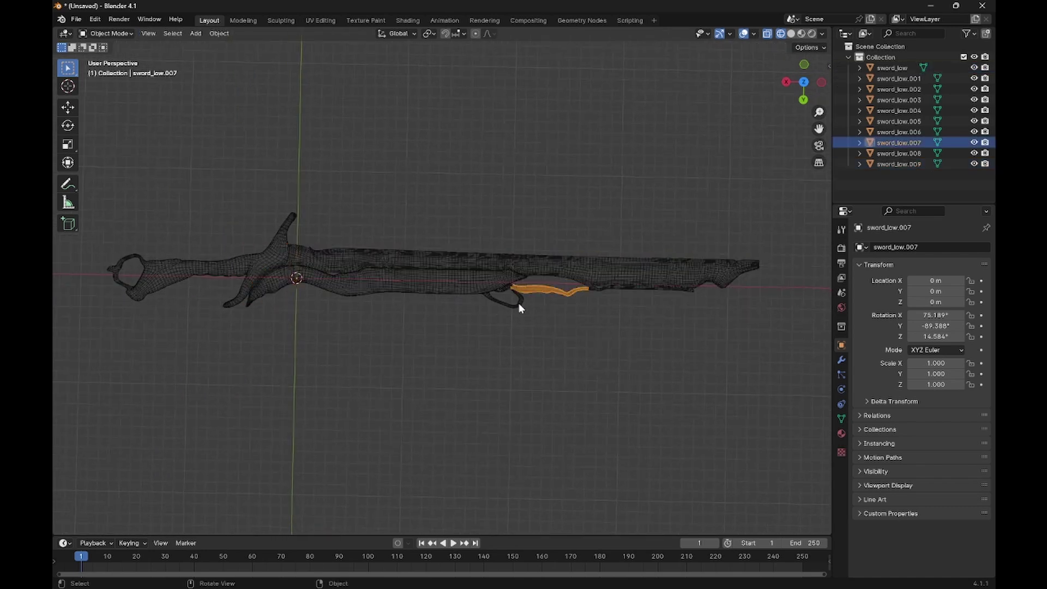
{"action": "left_click", "coordinate": [519, 302]}
{"action": "left_click", "coordinate": [507, 303]}
{"action": "left_click", "coordinate": [292, 267]}
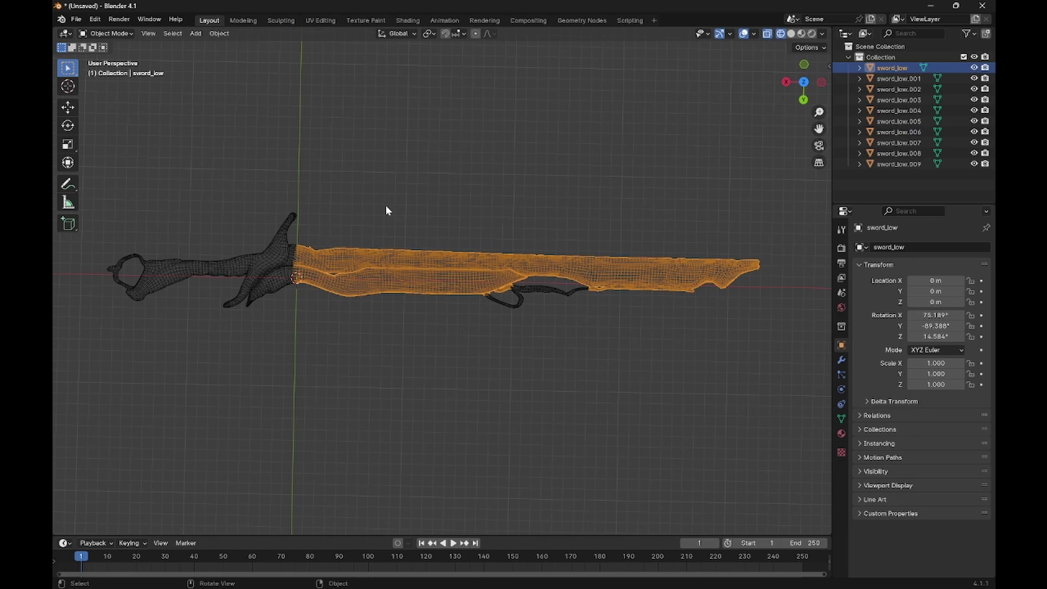
Switch the viewport to material preview shading and export the sword as example.fbx into the Downloads folder
{"action": "key", "text": "z"}
{"action": "left_click", "coordinate": [337, 300]}
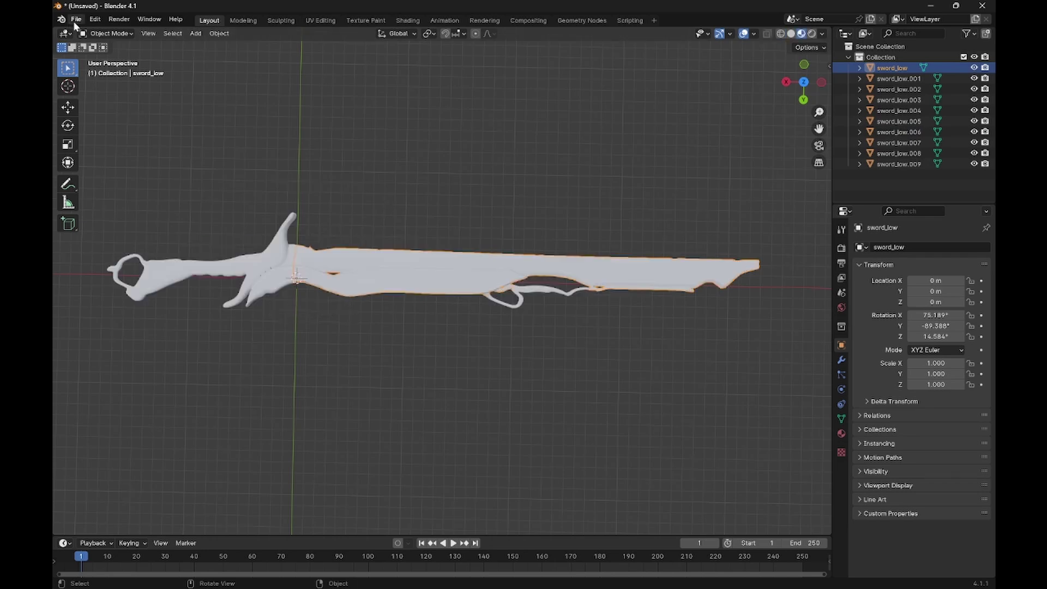
{"action": "left_click", "coordinate": [74, 21]}
{"action": "mouse_move", "coordinate": [136, 181]}
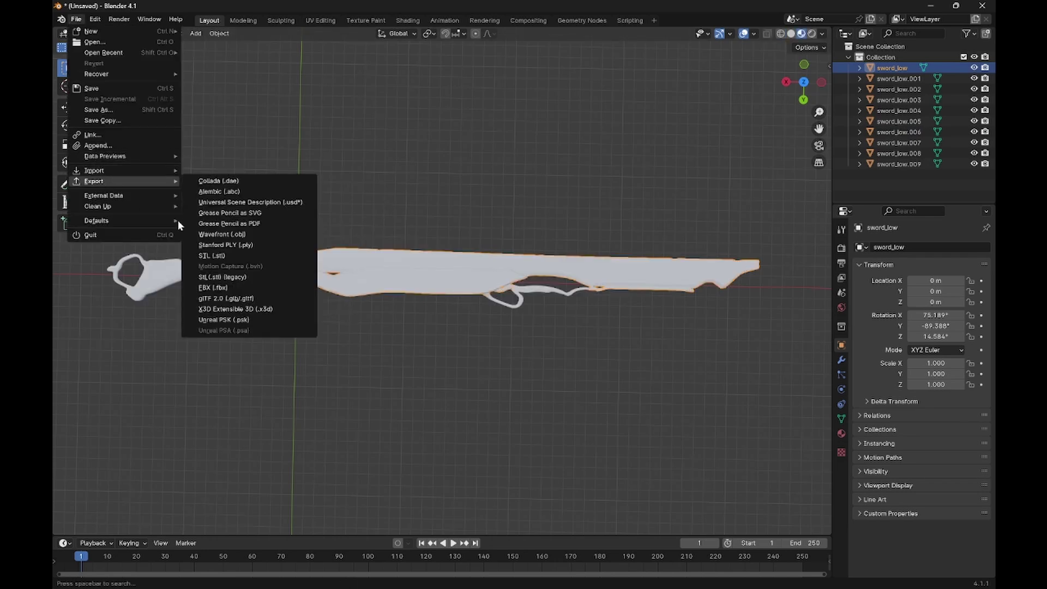
{"action": "left_click", "coordinate": [225, 287]}
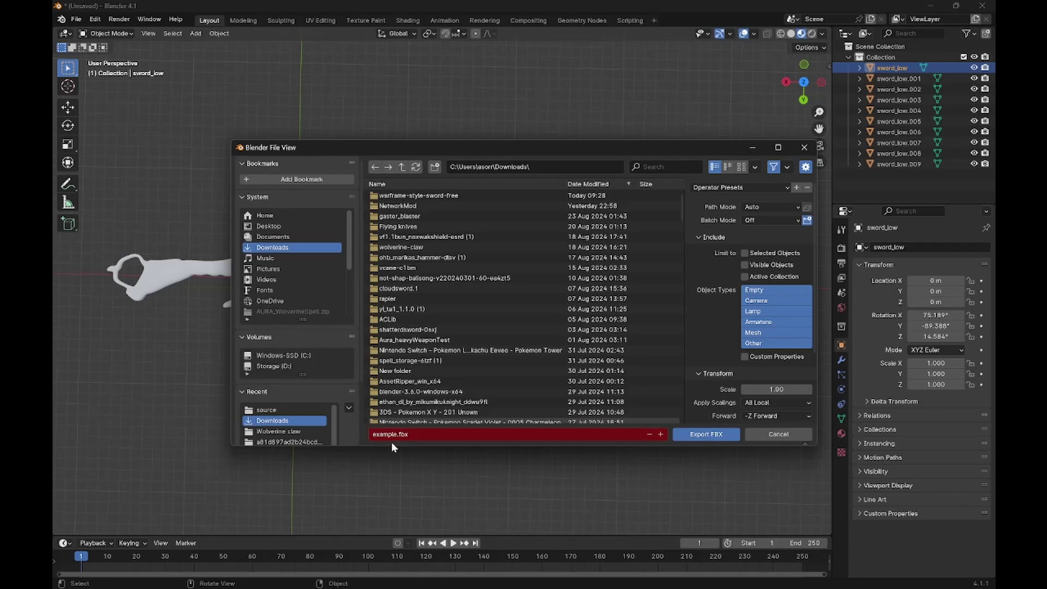
{"action": "left_click", "coordinate": [695, 435]}
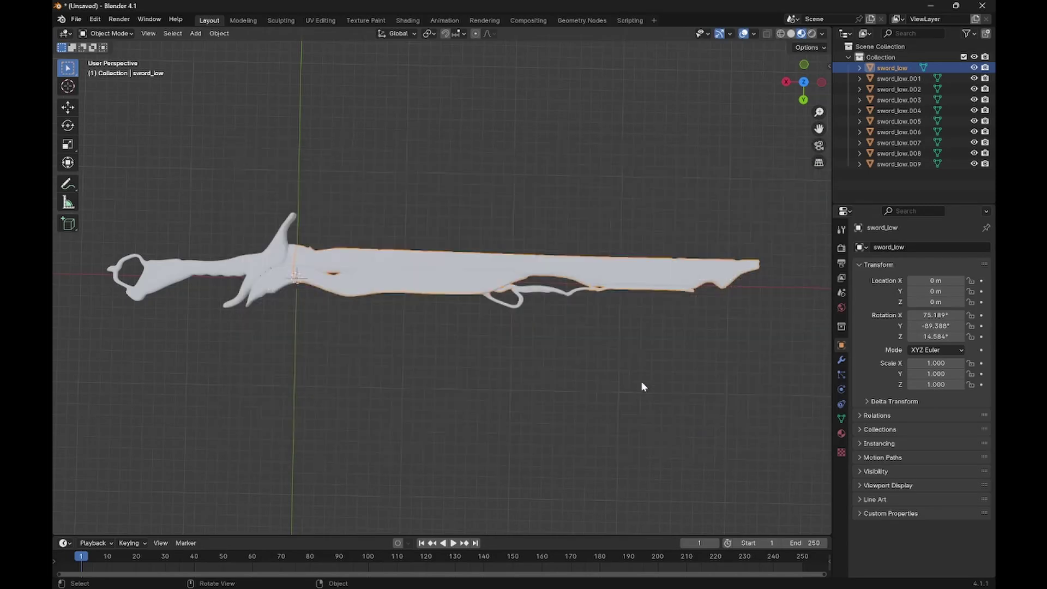
Switch to the Unity mod project and generate the Example template for a sword weapon with the Template Wizard
{"action": "key", "text": "alt+Tab"}
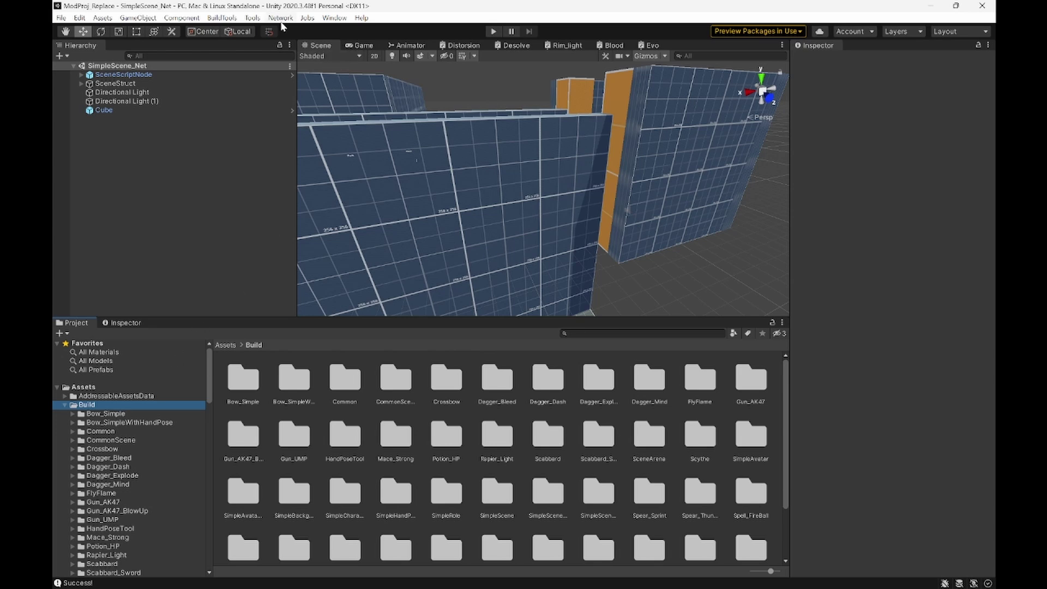
{"action": "left_click", "coordinate": [252, 18]}
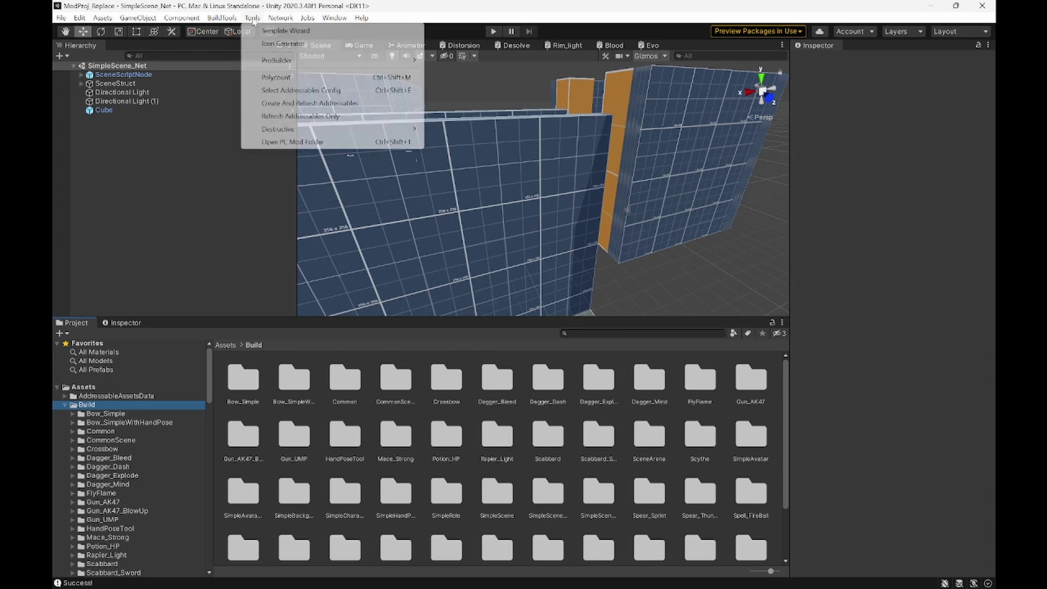
{"action": "left_click", "coordinate": [285, 31]}
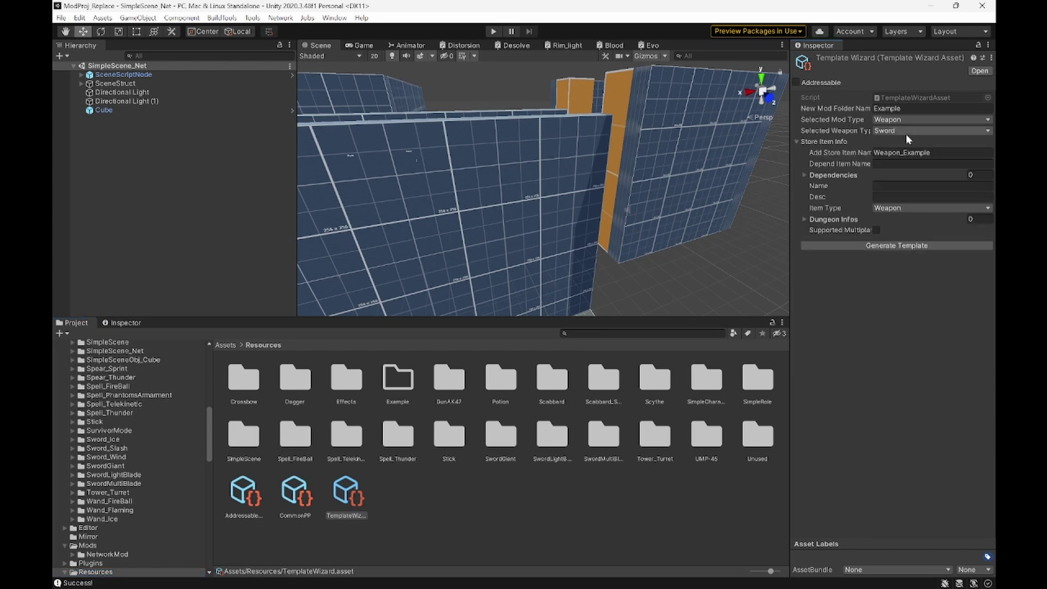
{"action": "left_click", "coordinate": [893, 160]}
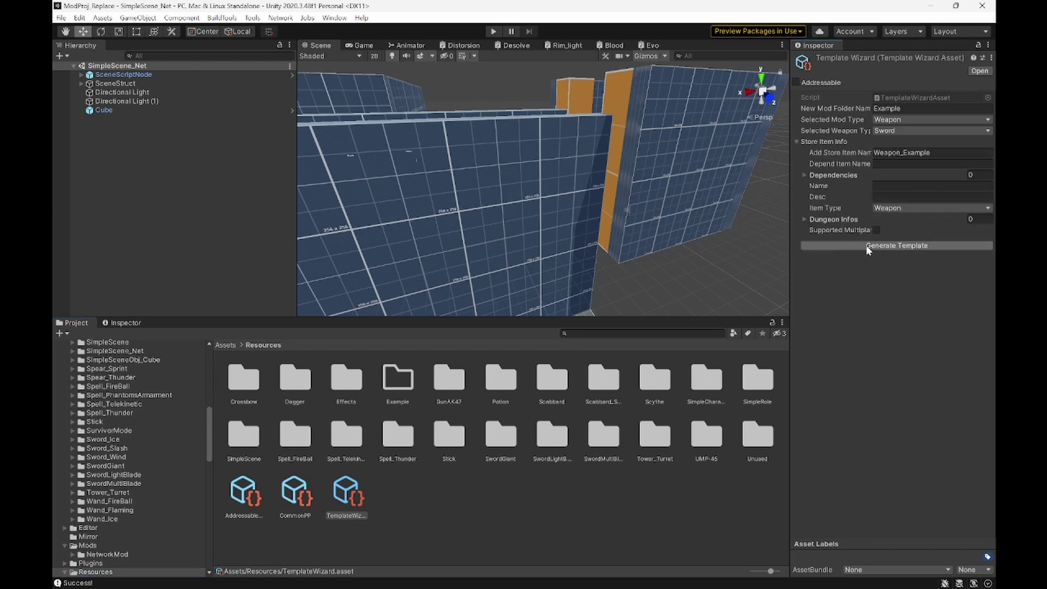
{"action": "left_click", "coordinate": [918, 246]}
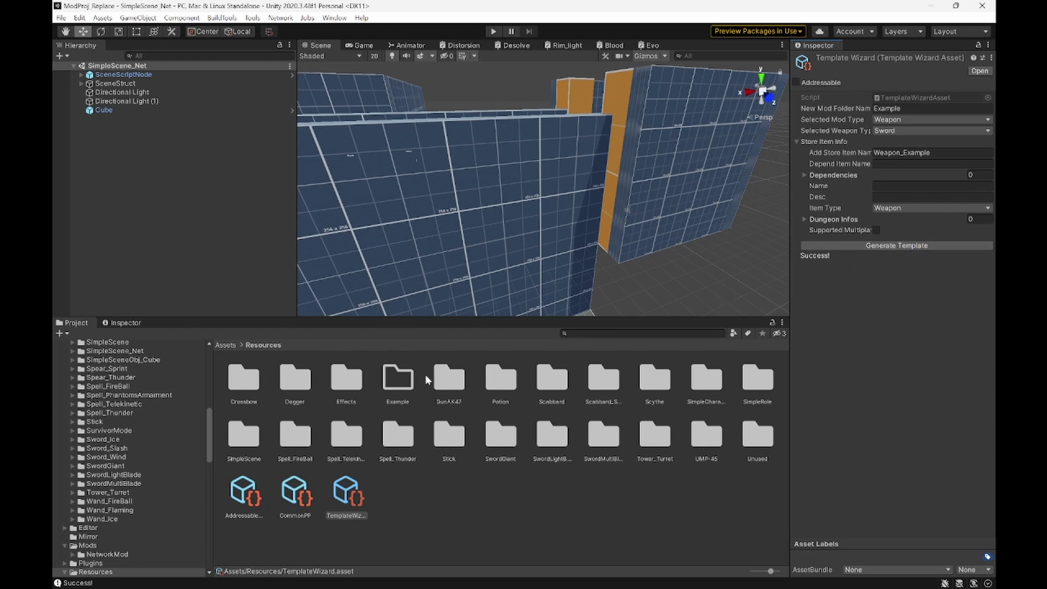
Find the generated Example folder inside the project's Build assets and view its contents
{"action": "scroll", "coordinate": [52, 456], "scroll_direction": "up", "scroll_amount": 5}
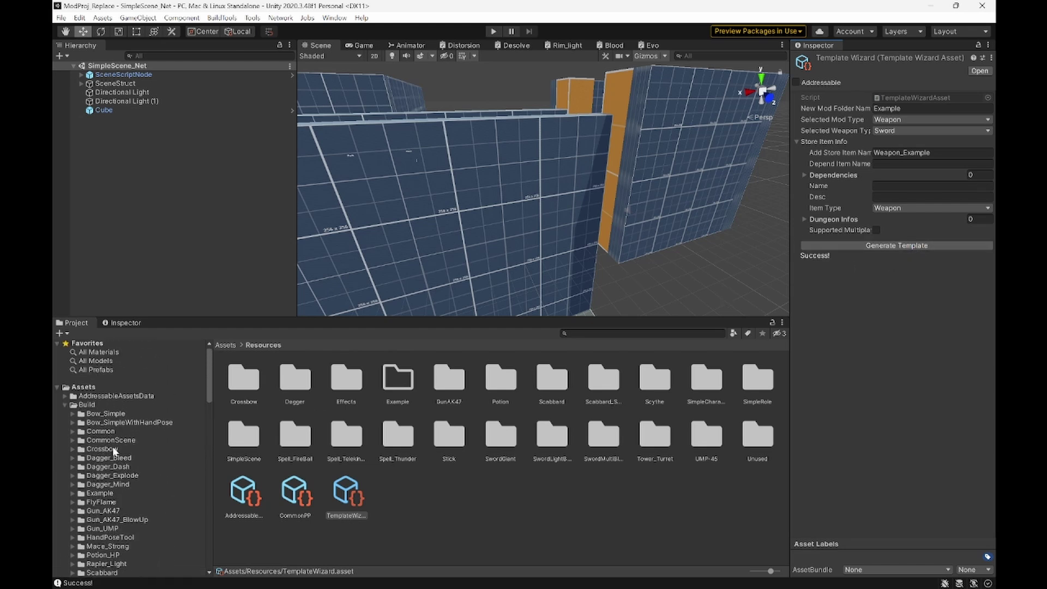
{"action": "scroll", "coordinate": [112, 446], "scroll_direction": "down", "scroll_amount": 1}
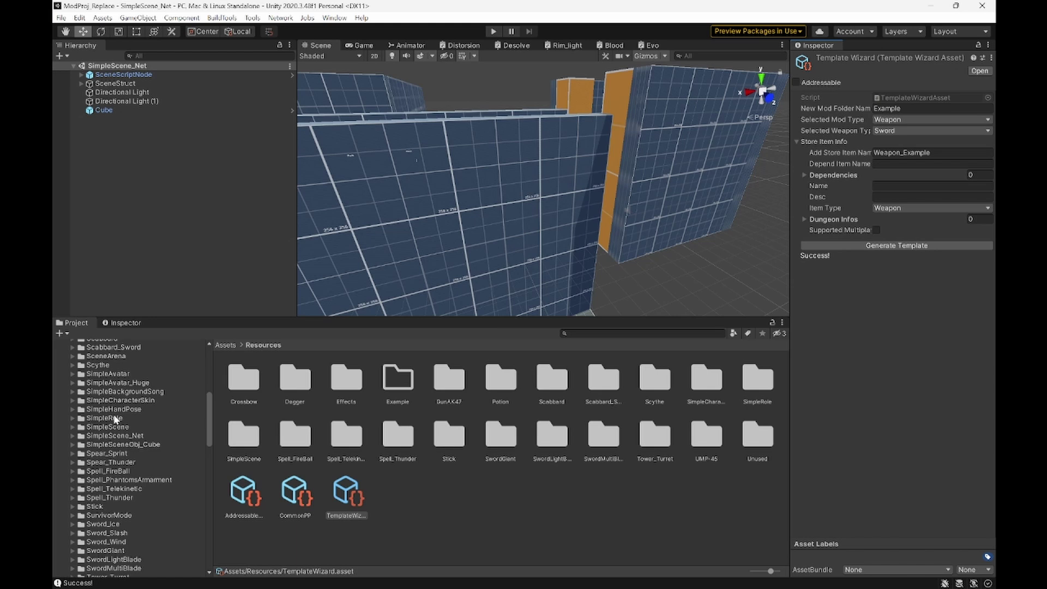
{"action": "scroll", "coordinate": [111, 382], "scroll_direction": "up", "scroll_amount": 9}
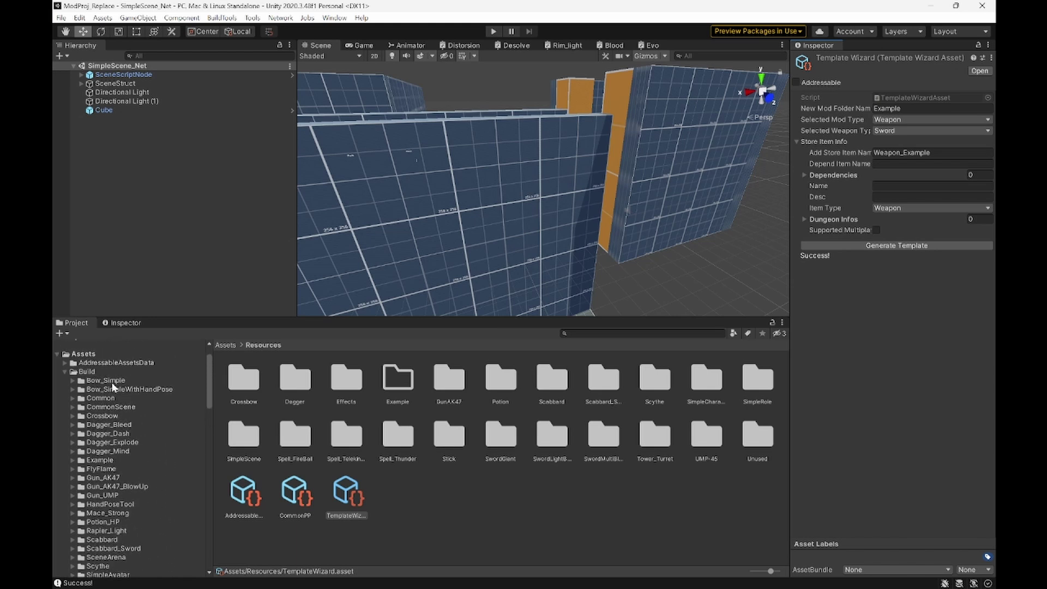
{"action": "left_click", "coordinate": [89, 460]}
{"action": "scroll", "coordinate": [135, 452], "scroll_direction": "down", "scroll_amount": 1}
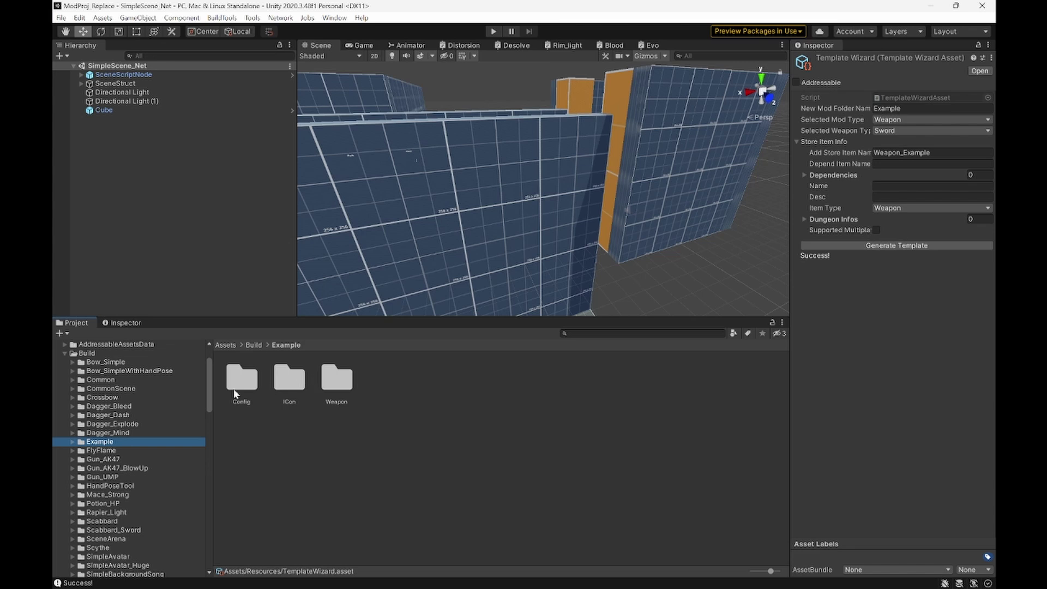
Open the Example folder inside the project's Resources assets
{"action": "scroll", "coordinate": [120, 408], "scroll_direction": "down", "scroll_amount": 10}
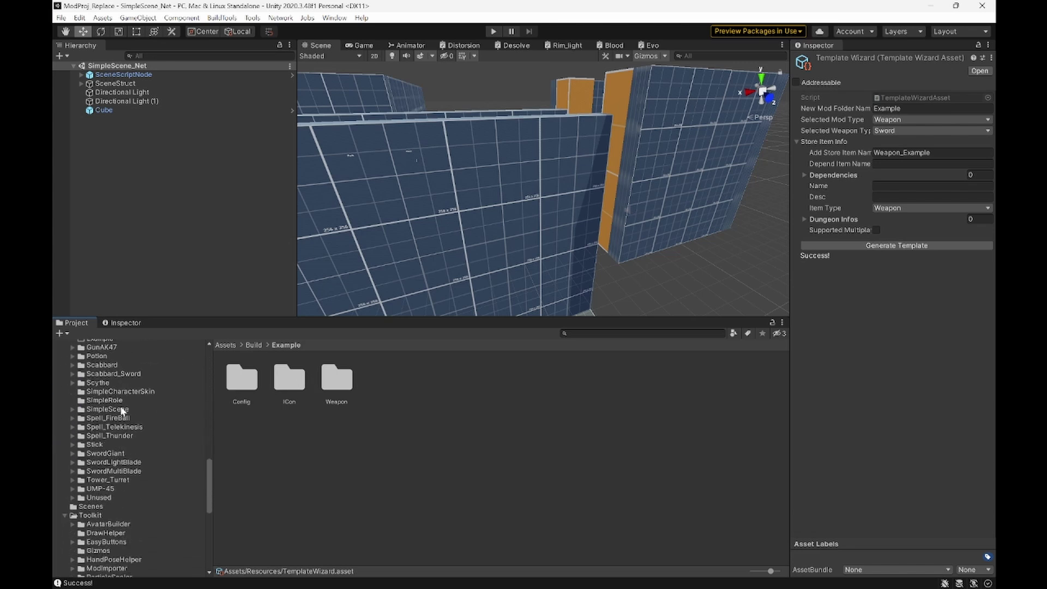
{"action": "scroll", "coordinate": [125, 487], "scroll_direction": "down", "scroll_amount": 3}
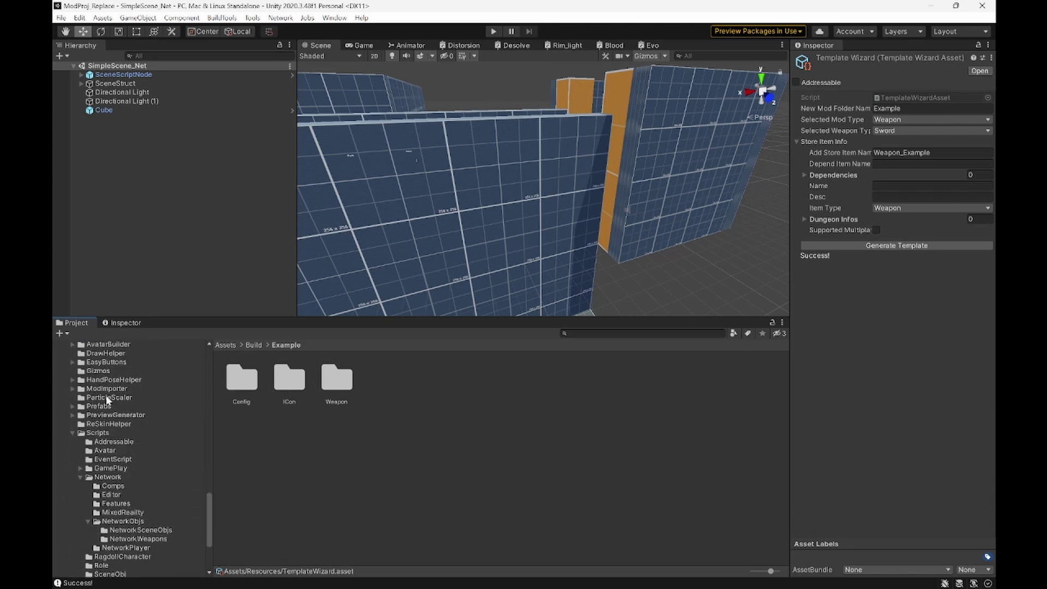
{"action": "scroll", "coordinate": [97, 376], "scroll_direction": "up", "scroll_amount": 1}
{"action": "scroll", "coordinate": [93, 407], "scroll_direction": "up", "scroll_amount": 10}
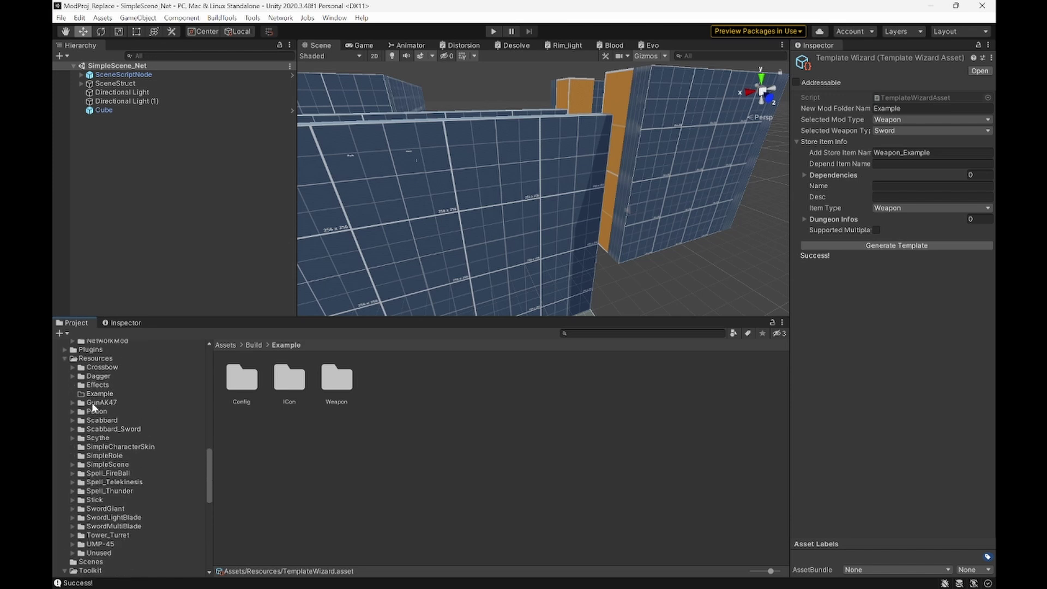
{"action": "left_click", "coordinate": [100, 415]}
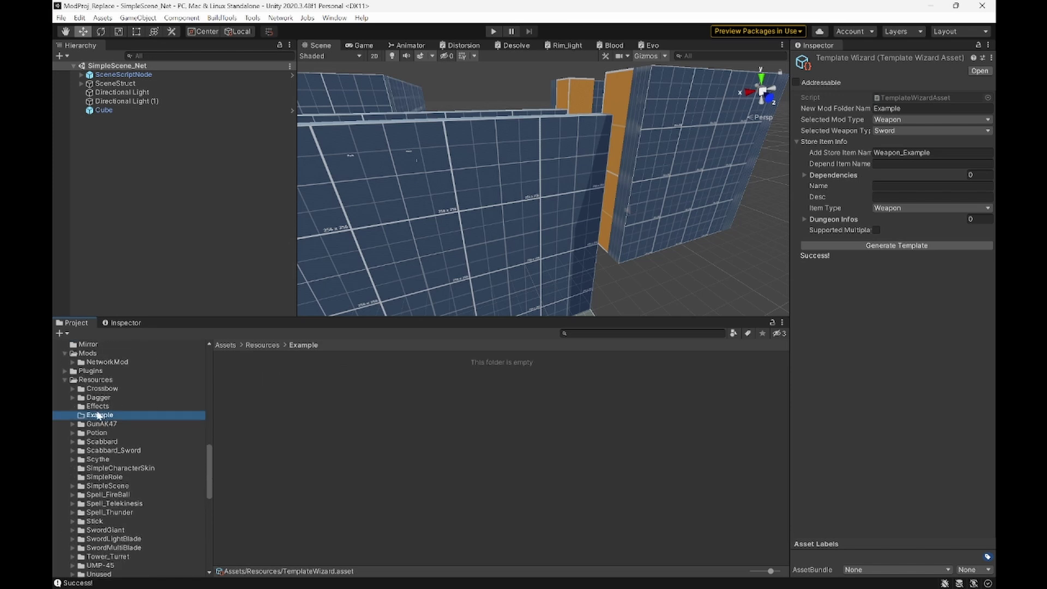
{"action": "left_click", "coordinate": [108, 380]}
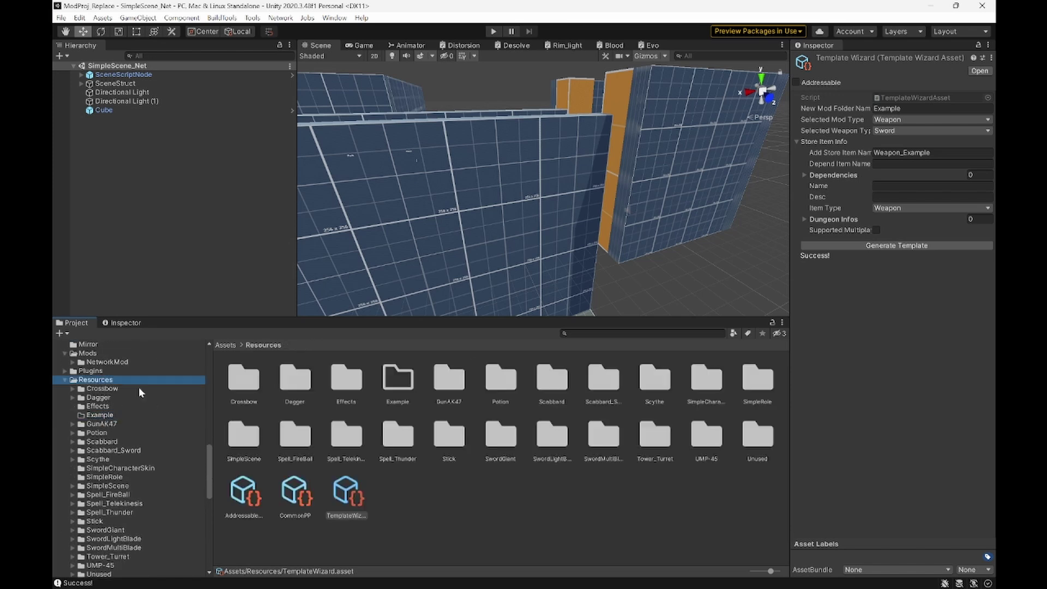
{"action": "double_click", "coordinate": [389, 394]}
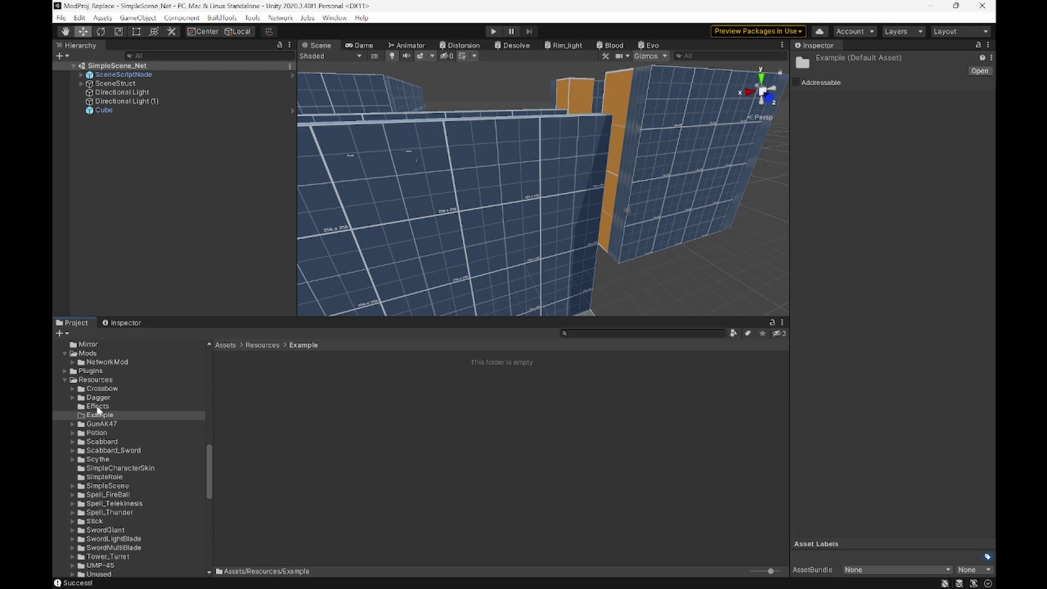
Switch to File Explorer, open the textures folder of warframe-style-sword-free and select its PNG texture files
{"action": "key", "text": "alt+Tab"}
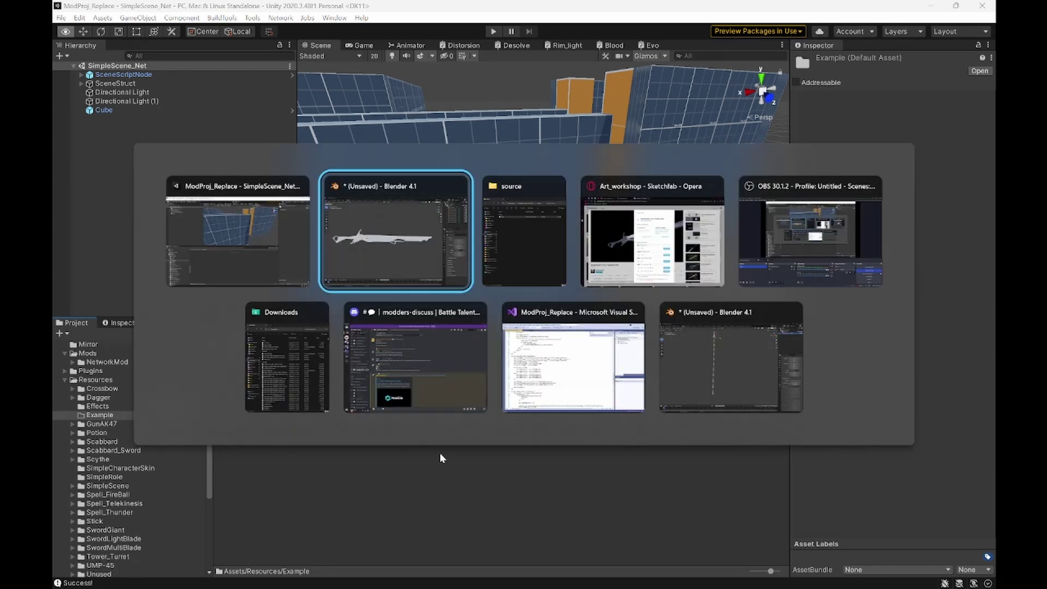
{"action": "left_click", "coordinate": [512, 241]}
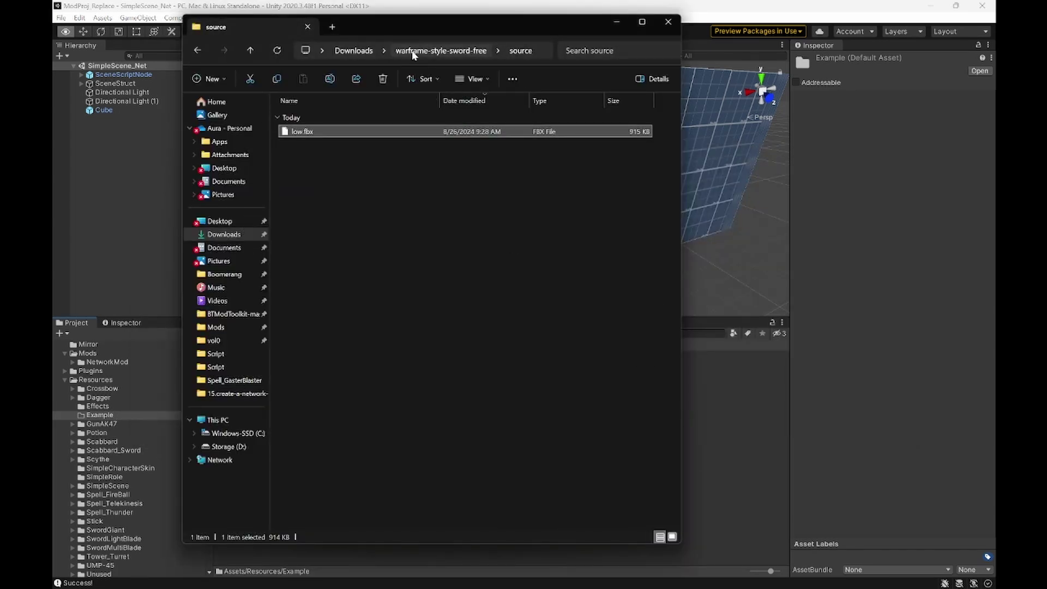
{"action": "left_click", "coordinate": [431, 50]}
{"action": "left_click", "coordinate": [326, 144]}
{"action": "double_click", "coordinate": [325, 142]}
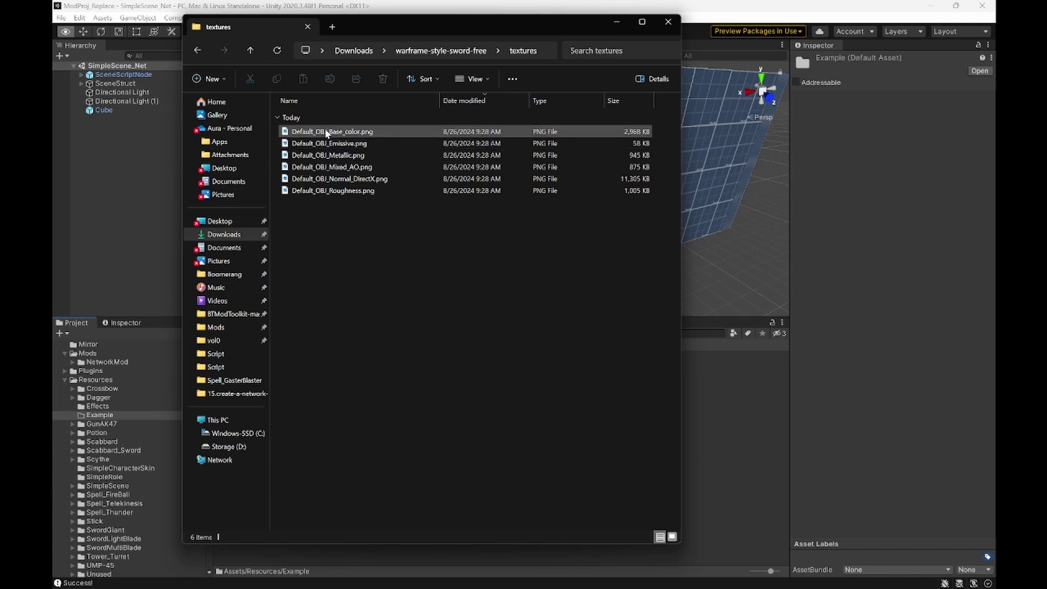
{"action": "left_click", "coordinate": [325, 132]}
{"action": "left_click", "coordinate": [325, 191], "text": "shift"}
{"action": "left_click_drag", "start_coordinate": [607, 330], "coordinate": [376, 124]}
Import example.fbx from the Downloads folder into the project's Resources/Example folder
{"action": "left_click", "coordinate": [354, 50]}
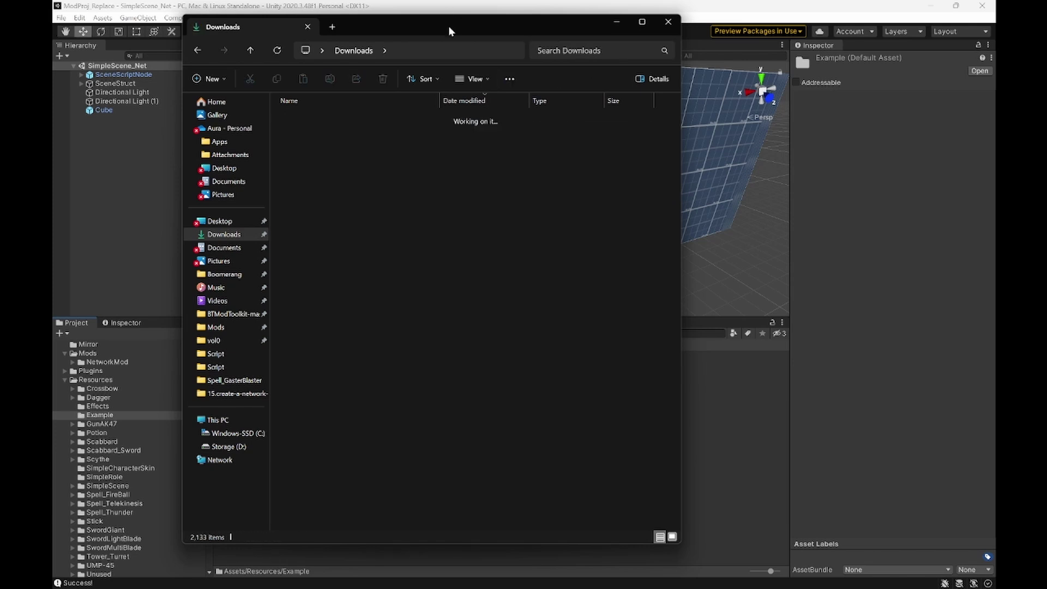
{"action": "left_click", "coordinate": [323, 132]}
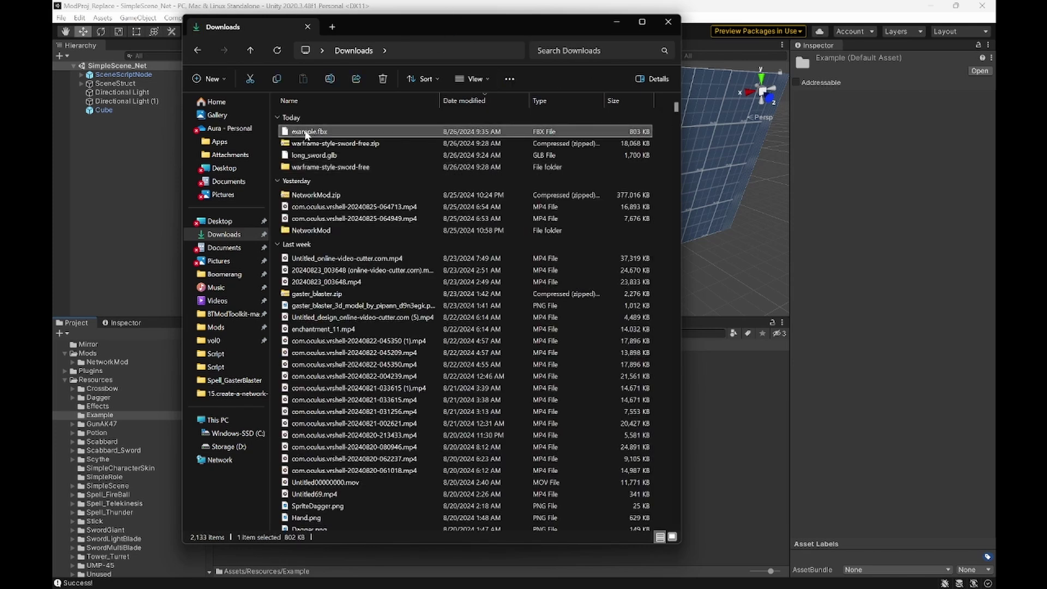
{"action": "left_click_drag", "start_coordinate": [307, 135], "coordinate": [711, 397]}
{"action": "left_click", "coordinate": [721, 412]}
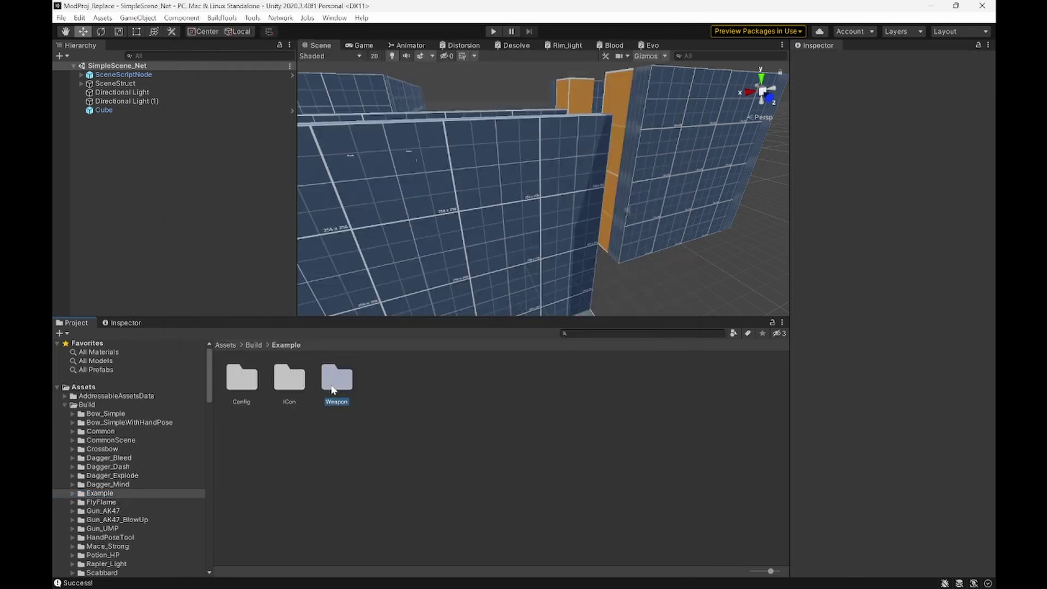
Open the Example weapon prefab stored in Build/Example/Weapon for editing
{"action": "double_click", "coordinate": [336, 380]}
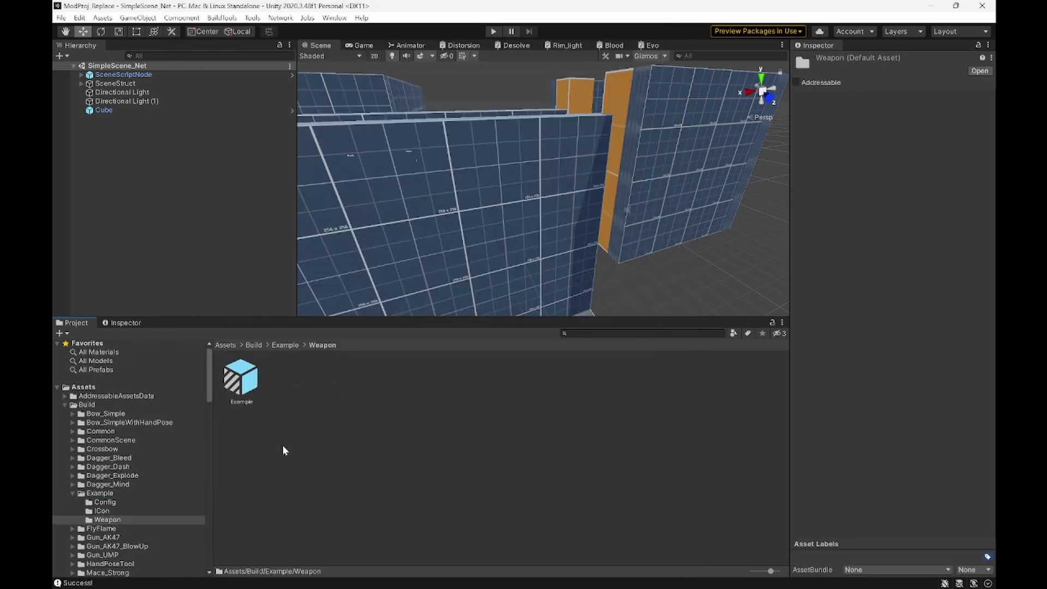
{"action": "double_click", "coordinate": [261, 387]}
{"action": "left_click_drag", "start_coordinate": [494, 249], "coordinate": [714, 432], "text": "alt"}
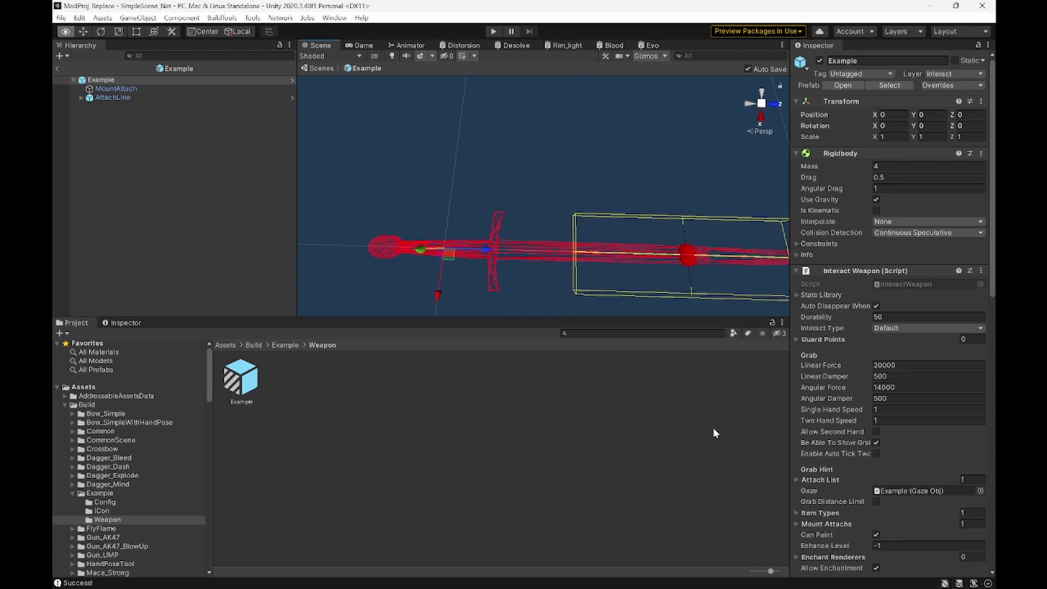
{"action": "key", "text": "f"}
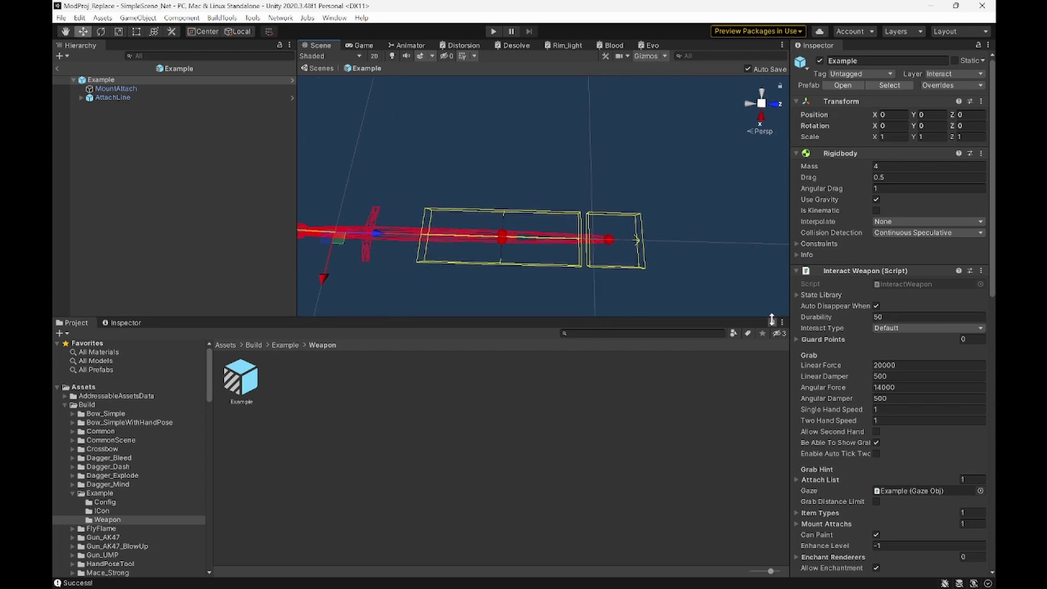
Add the example sword model from Resources/Example to the open Example weapon prefab
{"action": "scroll", "coordinate": [875, 352], "scroll_direction": "down", "scroll_amount": 15}
{"action": "scroll", "coordinate": [84, 472], "scroll_direction": "down", "scroll_amount": 10}
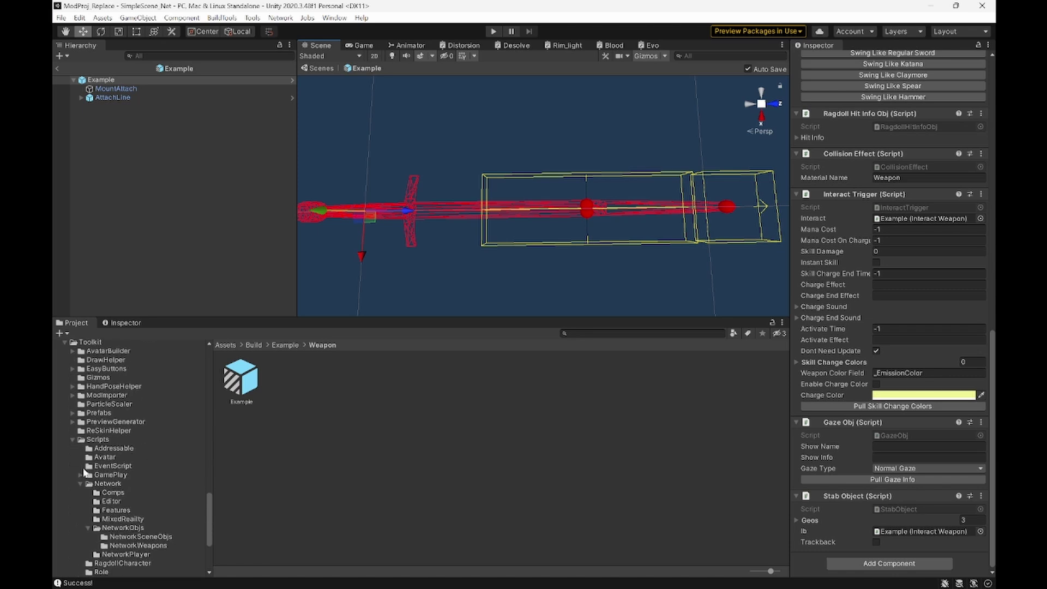
{"action": "scroll", "coordinate": [85, 472], "scroll_direction": "down", "scroll_amount": 15}
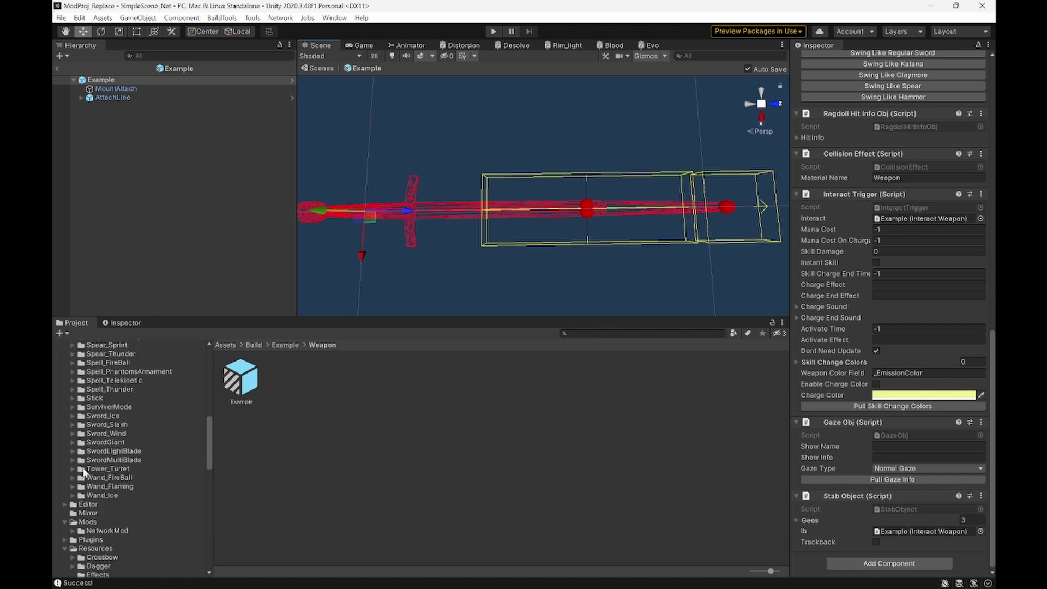
{"action": "scroll", "coordinate": [85, 472], "scroll_direction": "down", "scroll_amount": 3}
{"action": "left_click", "coordinate": [92, 519]}
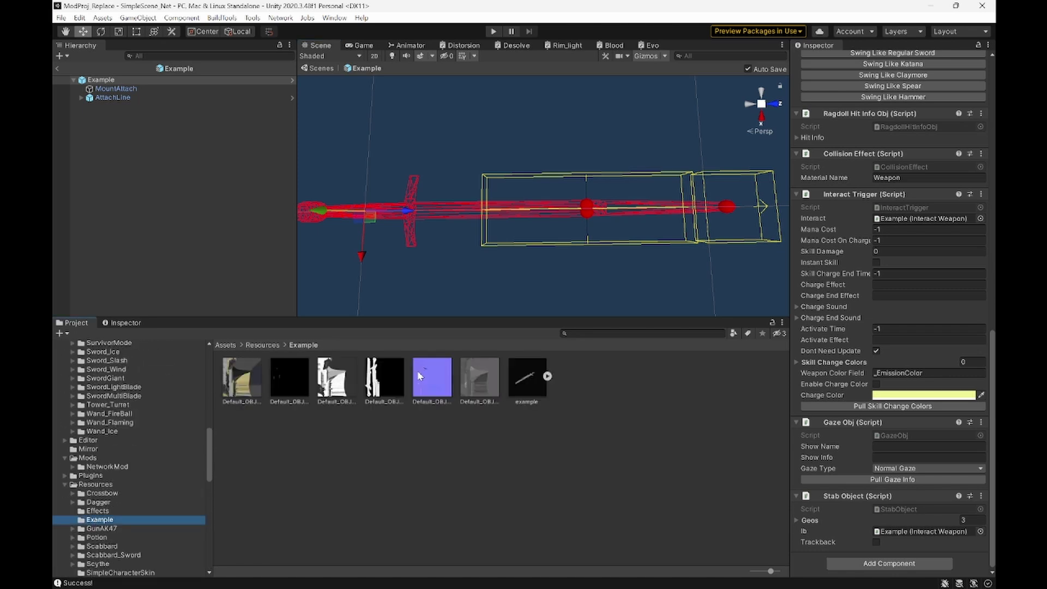
{"action": "left_click_drag", "start_coordinate": [522, 395], "coordinate": [165, 178]}
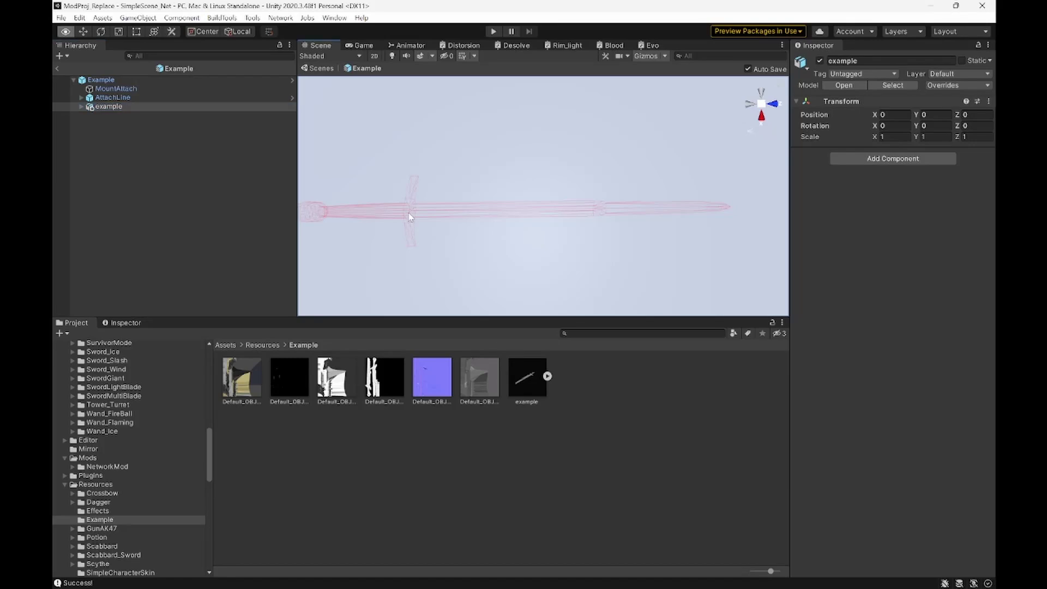
Align the example model with the weapon's axis by setting its Y rotation to -90
{"action": "key", "text": "s"}
{"action": "right_click_drag", "start_coordinate": [411, 219], "coordinate": [412, 219]}
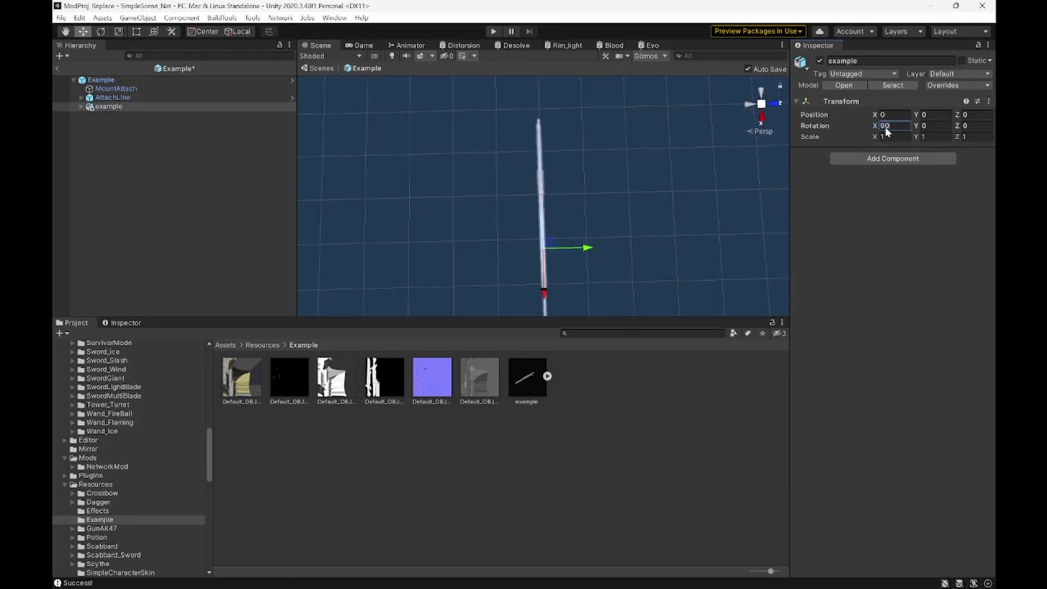
{"action": "left_click", "coordinate": [938, 126]}
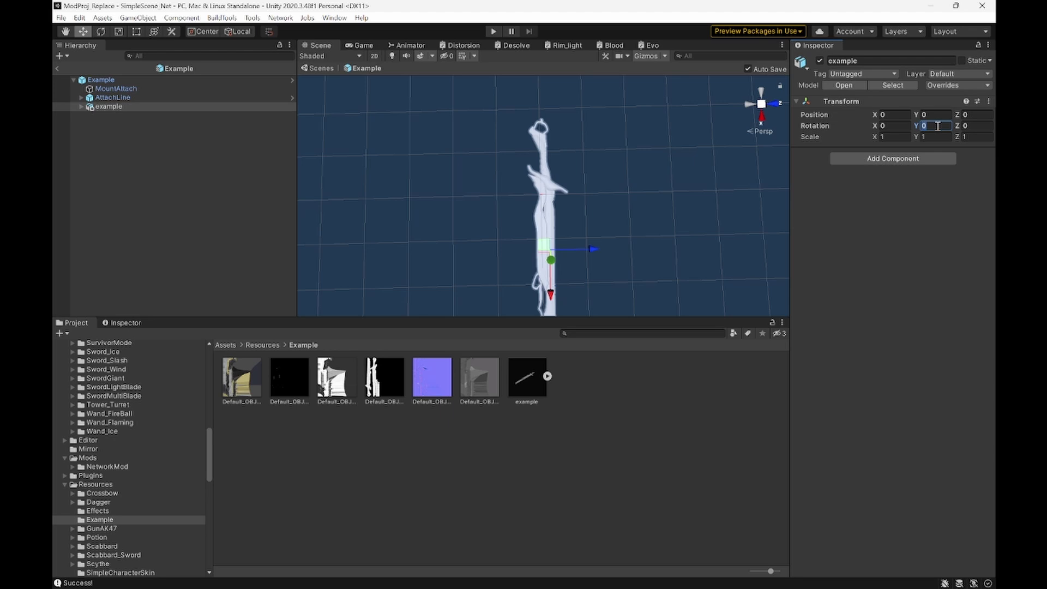
{"action": "type", "text": "90"}
{"action": "key", "text": "BackSpace"}
{"action": "key", "text": "BackSpace"}
{"action": "type", "text": "-90"}
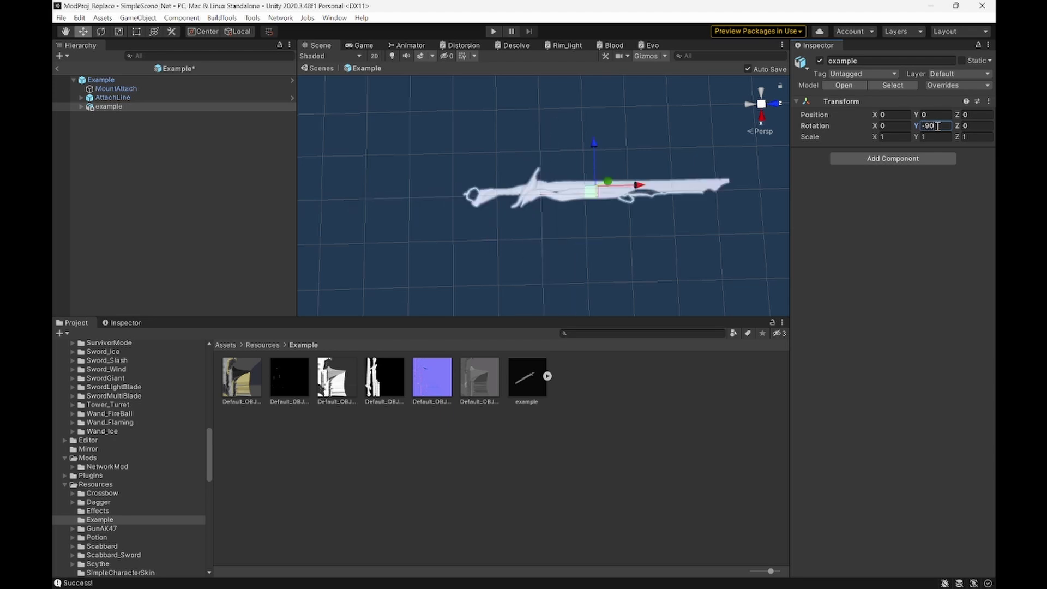
{"action": "key", "text": "Return"}
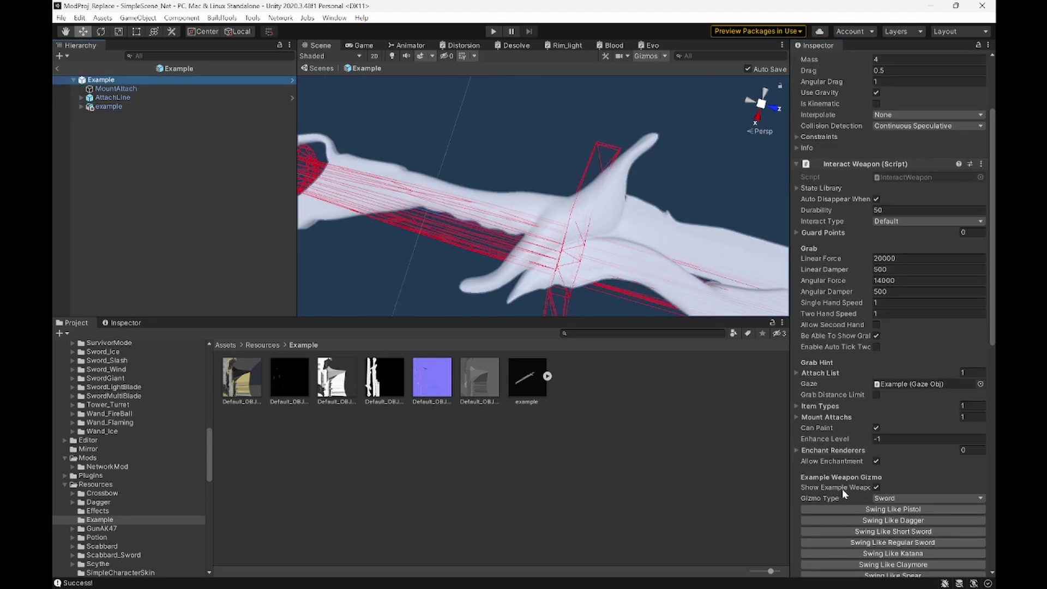
Preview the Gun shape as the weapon's reference gizmo and set the Gizmo Type to Axe
{"action": "left_click", "coordinate": [878, 498]}
{"action": "left_click", "coordinate": [889, 518]}
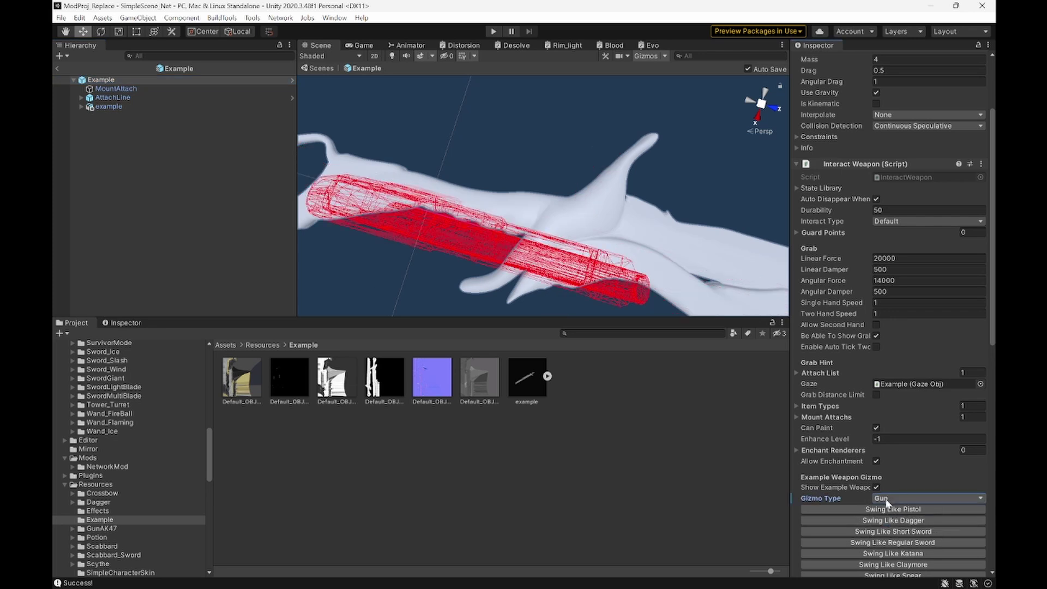
{"action": "left_click", "coordinate": [886, 498]}
{"action": "left_click", "coordinate": [894, 537]}
{"action": "scroll", "coordinate": [621, 233], "scroll_direction": "down", "scroll_amount": 5}
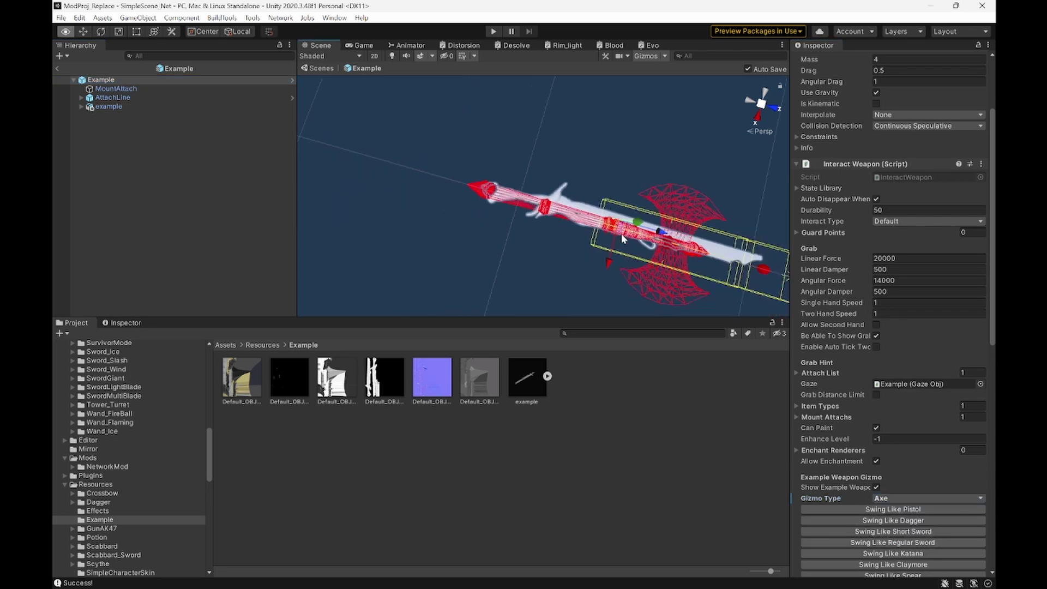
{"action": "scroll", "coordinate": [621, 233], "scroll_direction": "down", "scroll_amount": 4}
{"action": "left_click_drag", "start_coordinate": [620, 233], "coordinate": [650, 243], "text": "alt"}
{"action": "scroll", "coordinate": [650, 243], "scroll_direction": "up", "scroll_amount": 8}
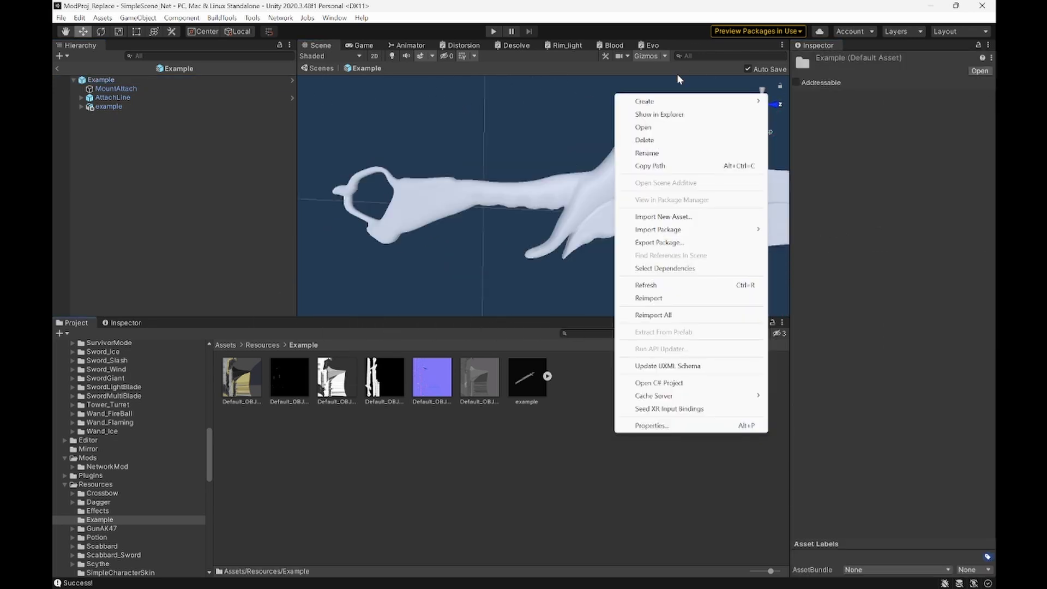
Create a new material in the Resources/Example folder and review the imported Default_OBJ textures
{"action": "mouse_move", "coordinate": [672, 103]}
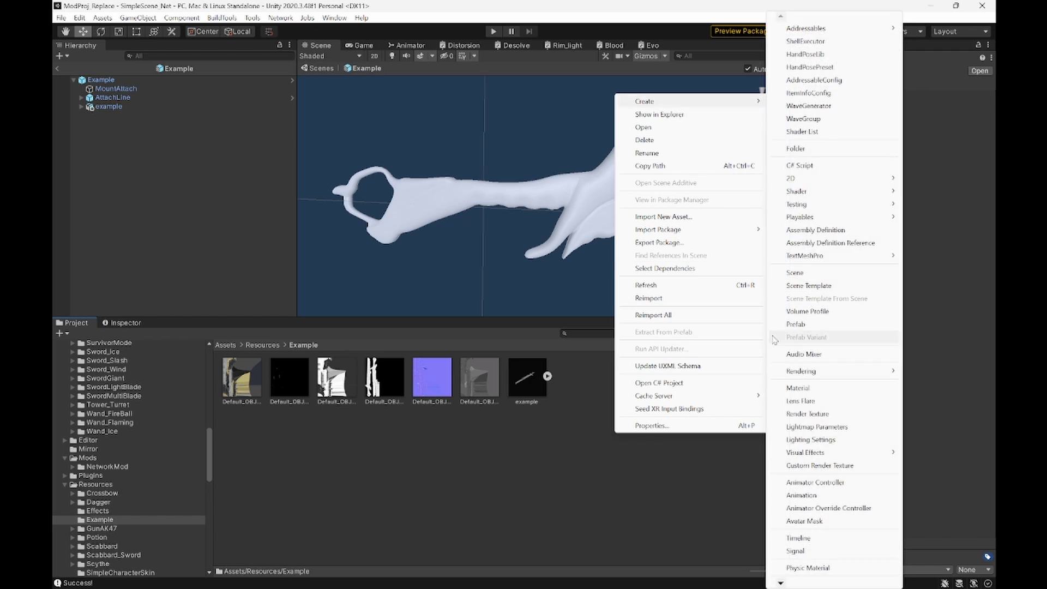
{"action": "left_click", "coordinate": [799, 387]}
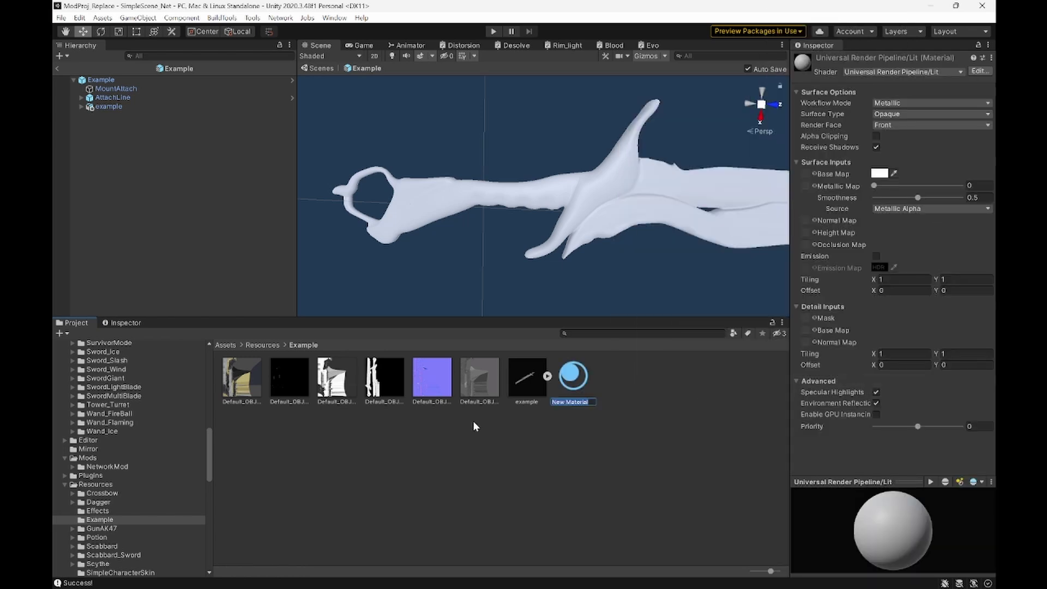
{"action": "left_click", "coordinate": [243, 391]}
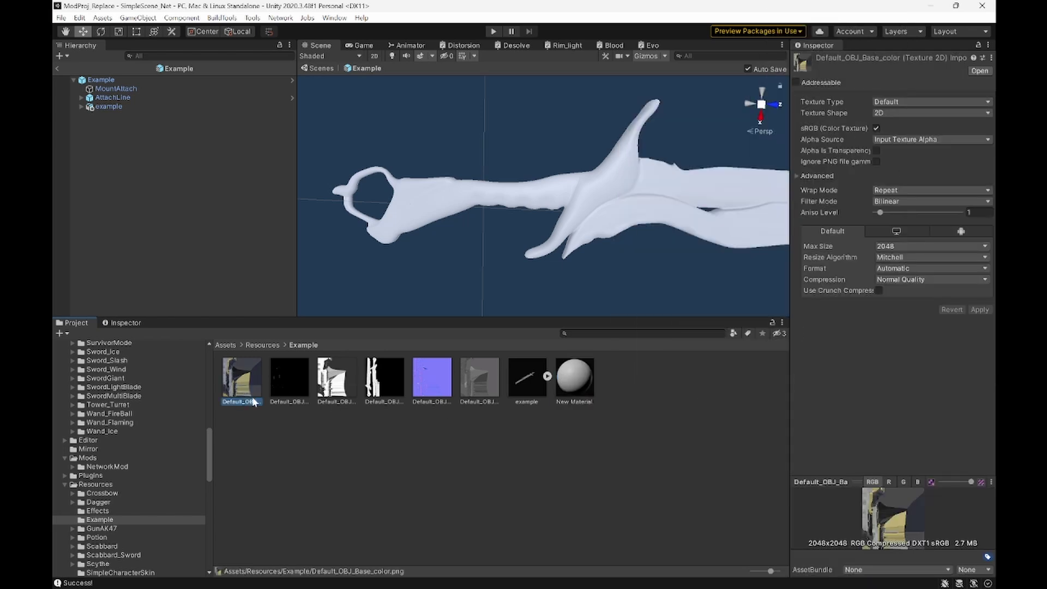
{"action": "left_click", "coordinate": [285, 359]}
{"action": "key", "text": "Right"}
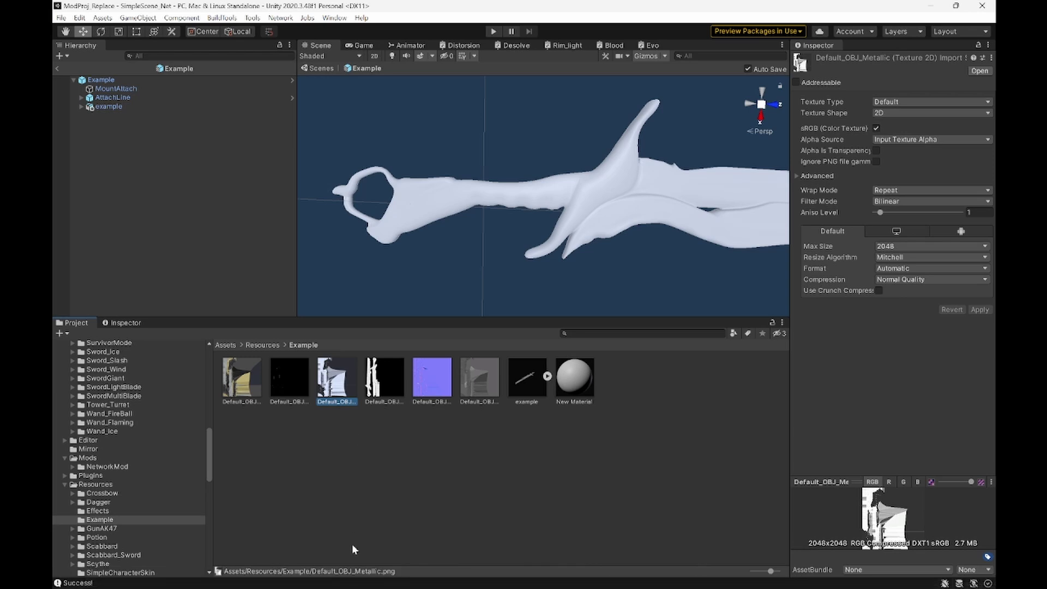
{"action": "left_click", "coordinate": [381, 396]}
{"action": "key", "text": "Right"}
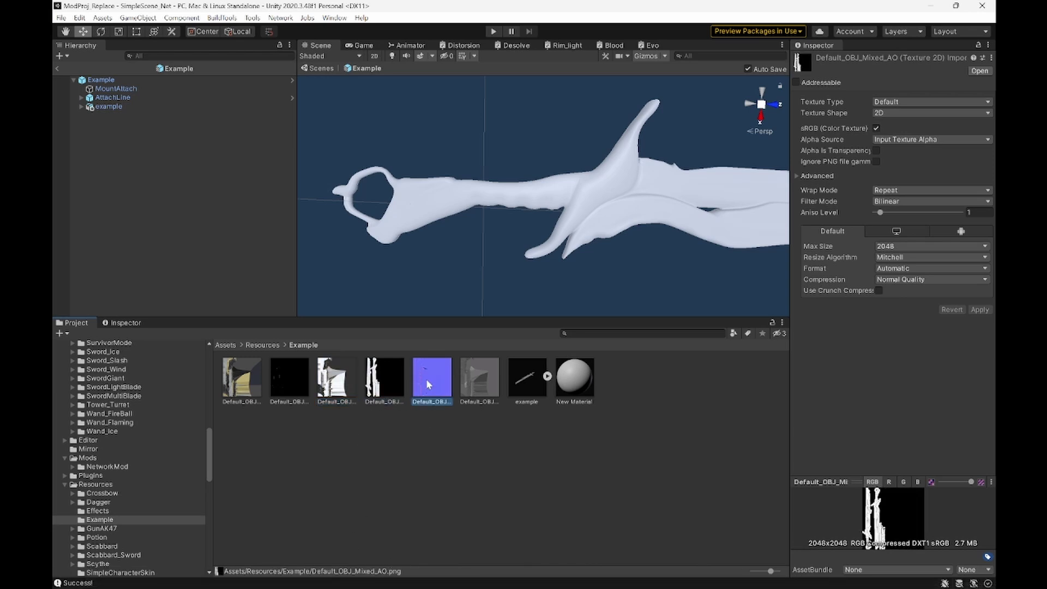
{"action": "left_click", "coordinate": [489, 392]}
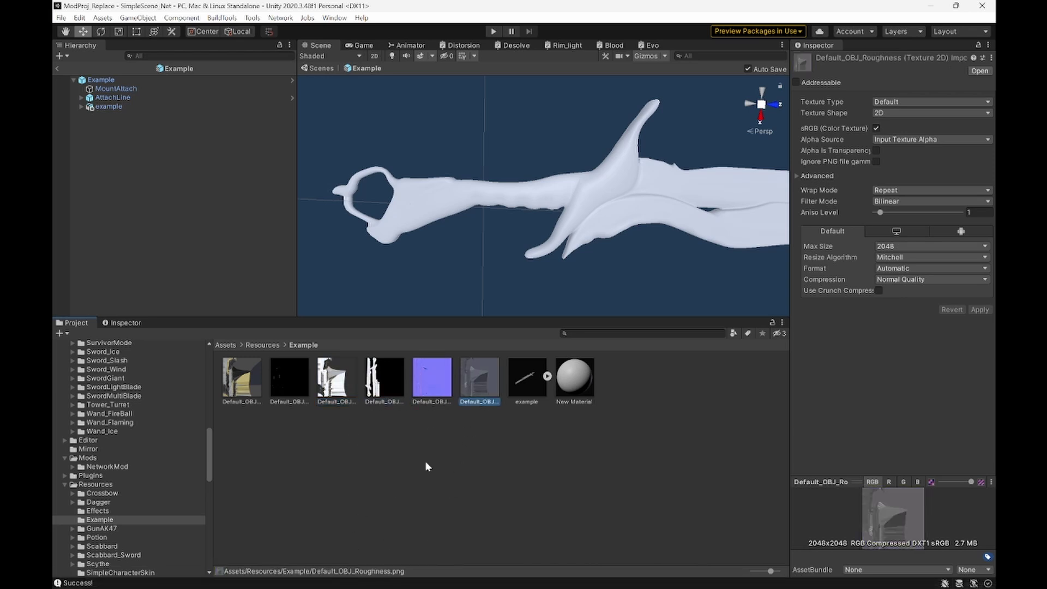
Assign the base color, metallic and emissive textures to New Material's matching maps, with emission enabled
{"action": "left_click", "coordinate": [571, 384]}
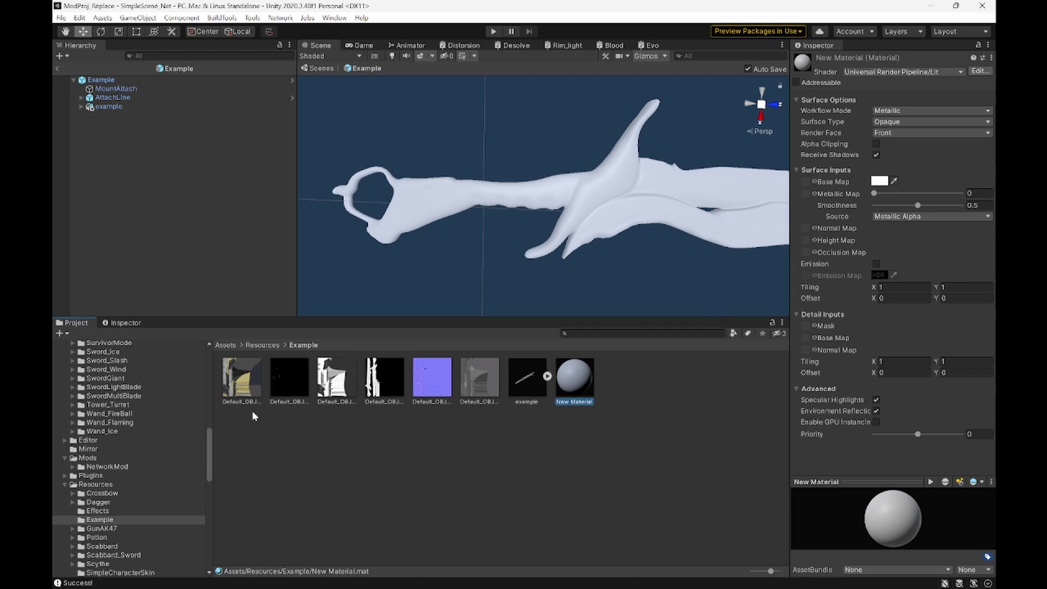
{"action": "left_click", "coordinate": [248, 396]}
{"action": "left_click_drag", "start_coordinate": [414, 360], "coordinate": [807, 184]}
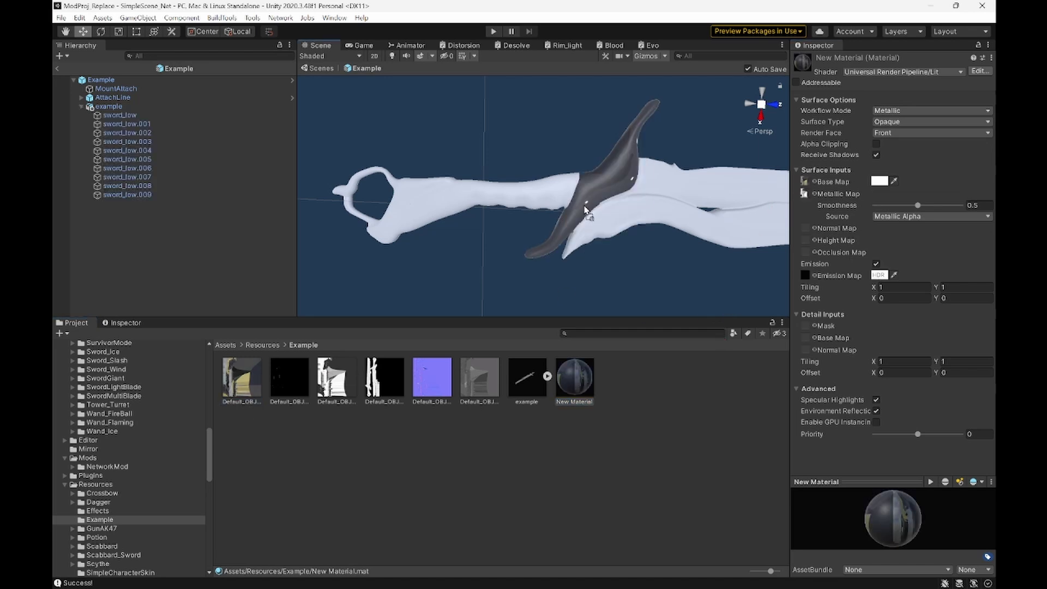
Apply New Material to the sword's mesh parts in the scene
{"action": "left_click_drag", "start_coordinate": [586, 210], "coordinate": [555, 199]}
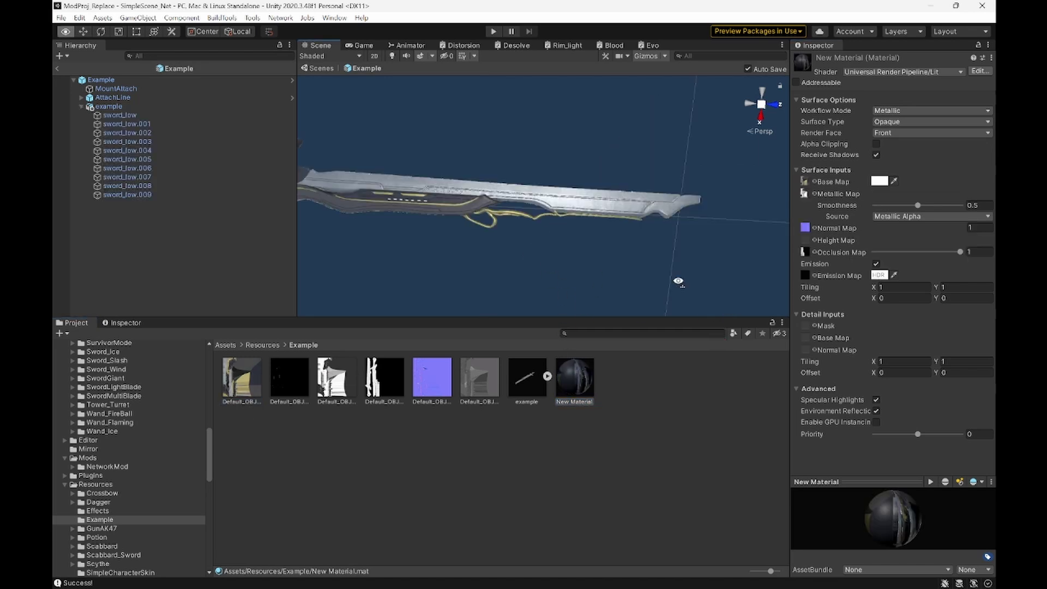
{"action": "left_click_drag", "start_coordinate": [676, 283], "coordinate": [678, 281], "text": "alt"}
{"action": "right_click_drag", "start_coordinate": [678, 280], "coordinate": [695, 279]}
{"action": "key", "text": "s"}
Add a convex Mesh Collider to all sword parts from sword_low to sword_low.009
{"action": "left_click", "coordinate": [129, 116]}
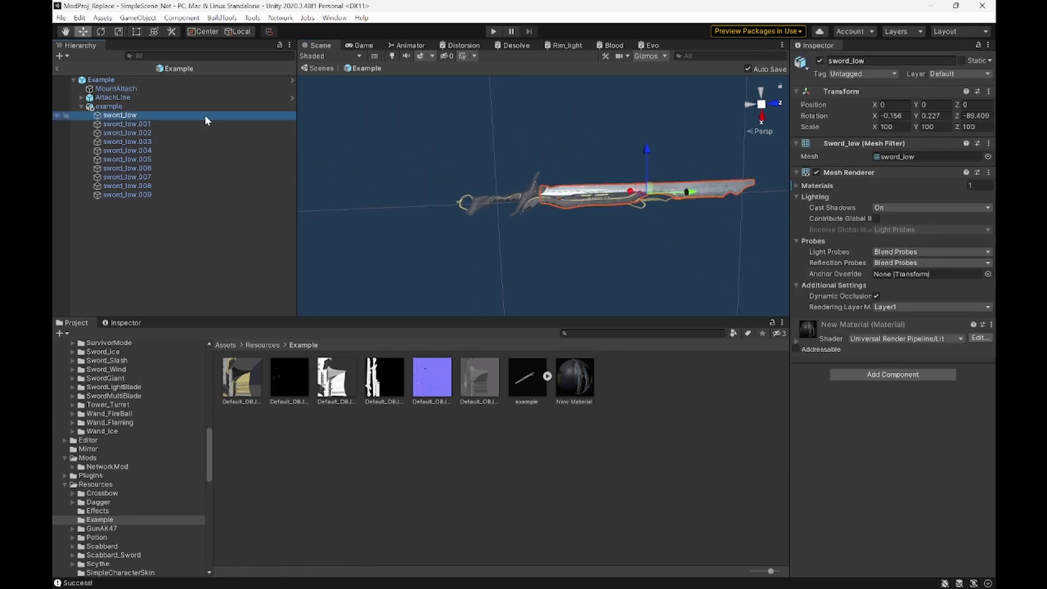
{"action": "left_click", "coordinate": [150, 196], "text": "shift"}
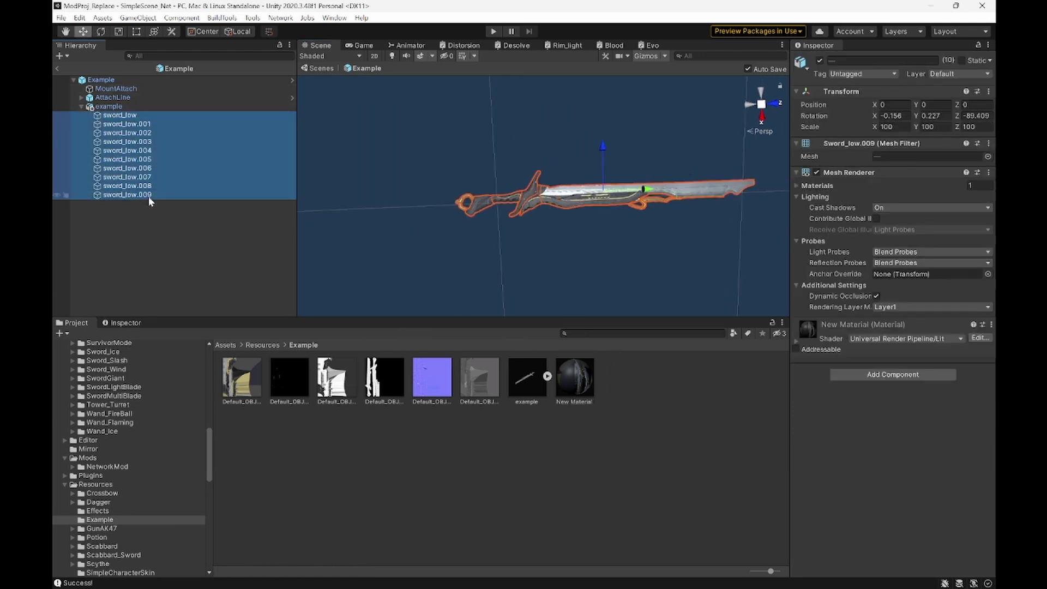
{"action": "left_click", "coordinate": [868, 378]}
{"action": "type", "text": "mesh"}
{"action": "left_click", "coordinate": [868, 416]}
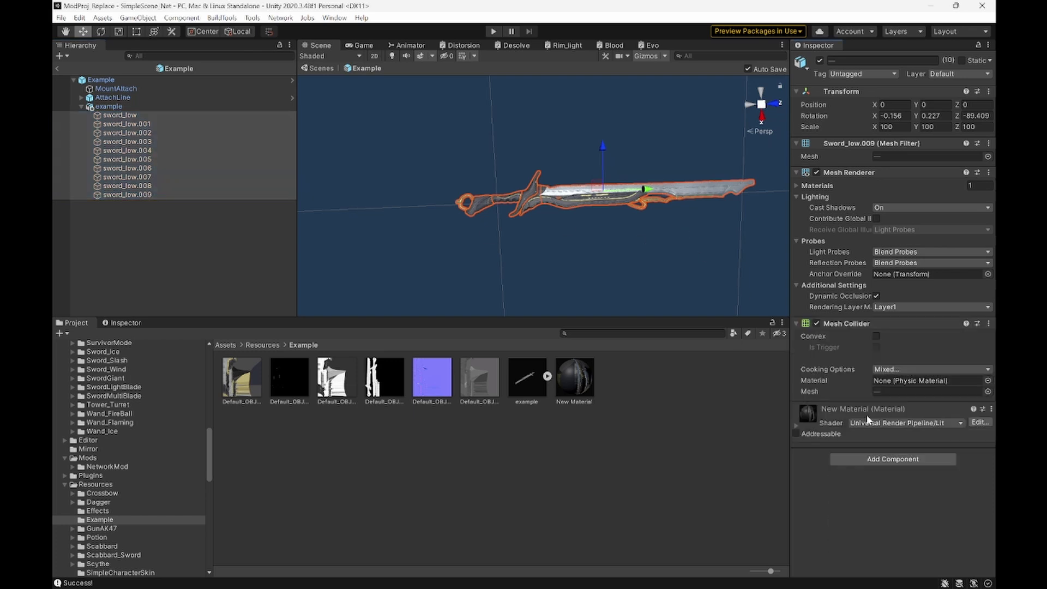
{"action": "left_click", "coordinate": [876, 337]}
Examine how the convex colliders fit around the sword's pommel, handle, guard and blade ornament
{"action": "scroll", "coordinate": [631, 232], "scroll_direction": "up", "scroll_amount": 10}
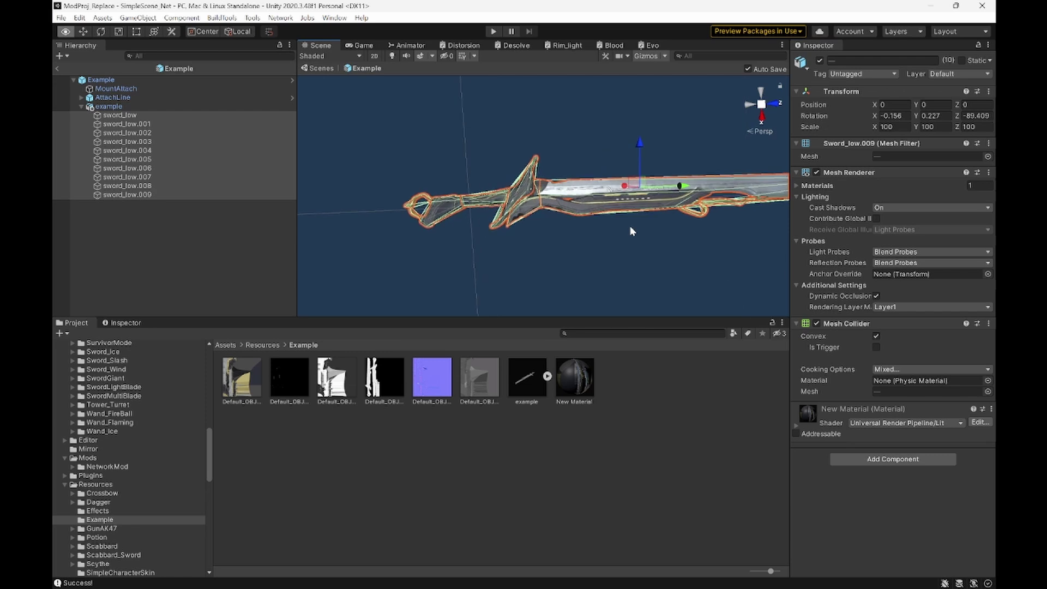
{"action": "scroll", "coordinate": [631, 231], "scroll_direction": "down", "scroll_amount": 10}
{"action": "mouse_move", "coordinate": [631, 231]}
{"action": "right_mouse_down"}
{"action": "mouse_move", "coordinate": [589, 227]}
{"action": "mouse_move", "coordinate": [627, 240]}
{"action": "right_mouse_up"}
{"action": "scroll", "coordinate": [626, 240], "scroll_direction": "up", "scroll_amount": 5}
{"action": "left_click_drag", "start_coordinate": [610, 238], "coordinate": [534, 201], "text": "alt"}
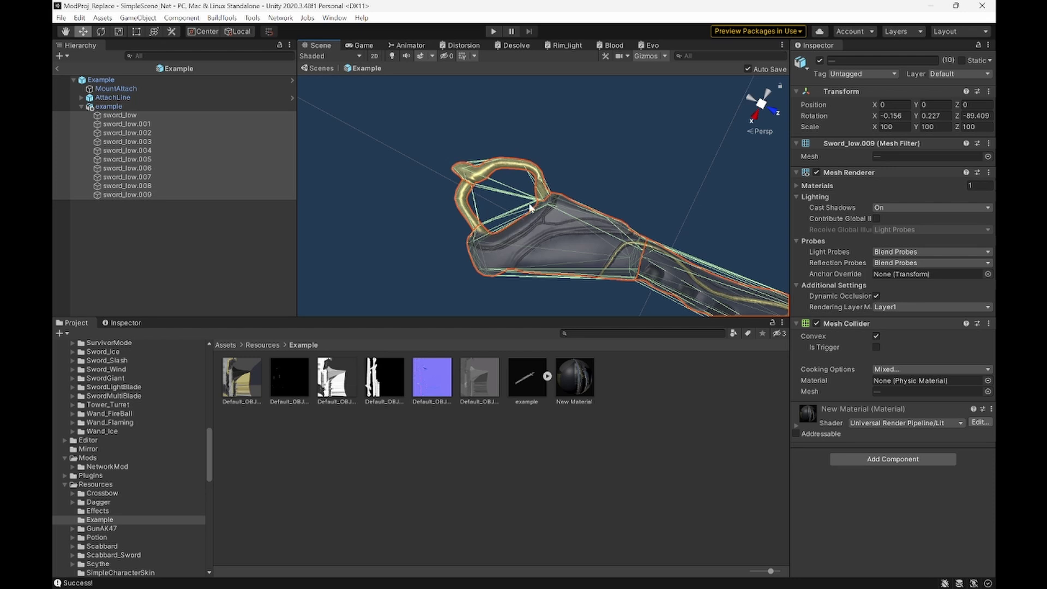
{"action": "left_click_drag", "start_coordinate": [523, 206], "coordinate": [603, 224], "text": "alt"}
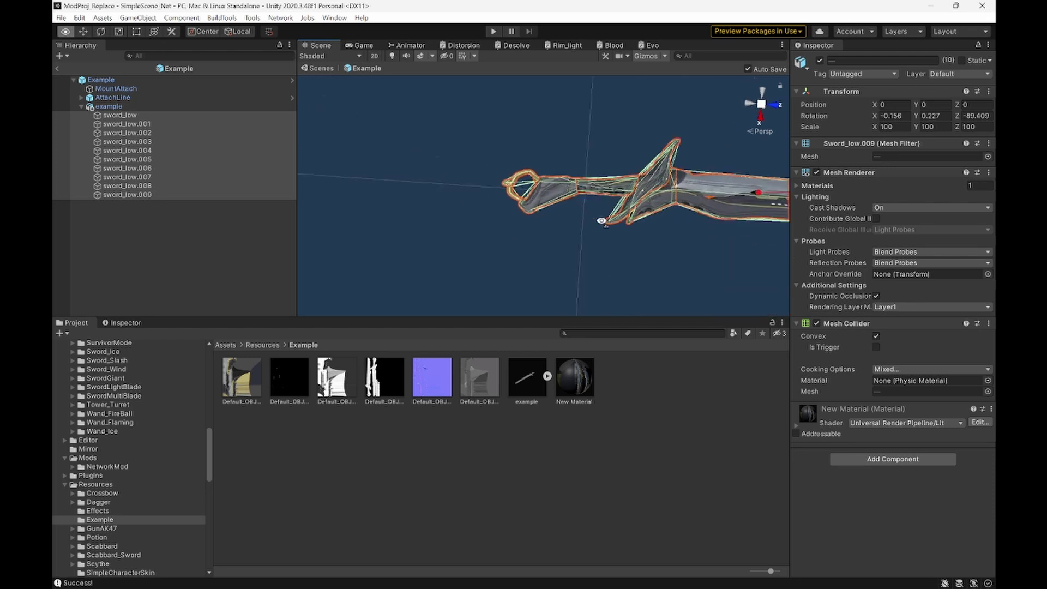
{"action": "scroll", "coordinate": [603, 225], "scroll_direction": "up", "scroll_amount": 6}
{"action": "scroll", "coordinate": [604, 229], "scroll_direction": "down", "scroll_amount": 8}
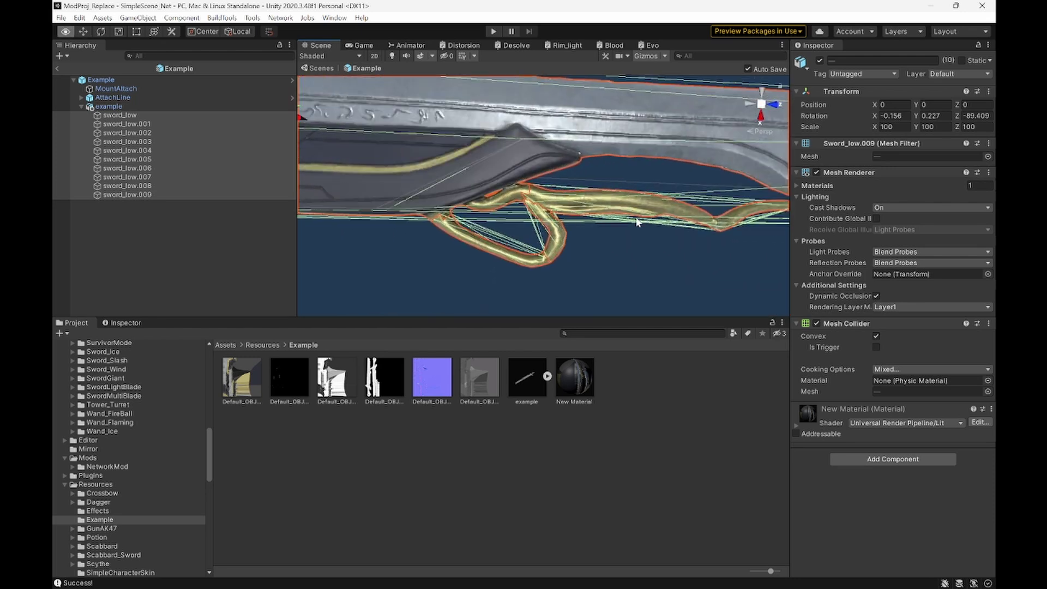
Move the MountAttach point to the sword's guard, at about X -0.033 and Z 0.127
{"action": "left_click", "coordinate": [131, 98]}
{"action": "key", "text": "f"}
{"action": "left_click_drag", "start_coordinate": [542, 259], "coordinate": [550, 243], "text": "alt"}
{"action": "left_click", "coordinate": [550, 244]}
{"action": "left_click", "coordinate": [103, 91]}
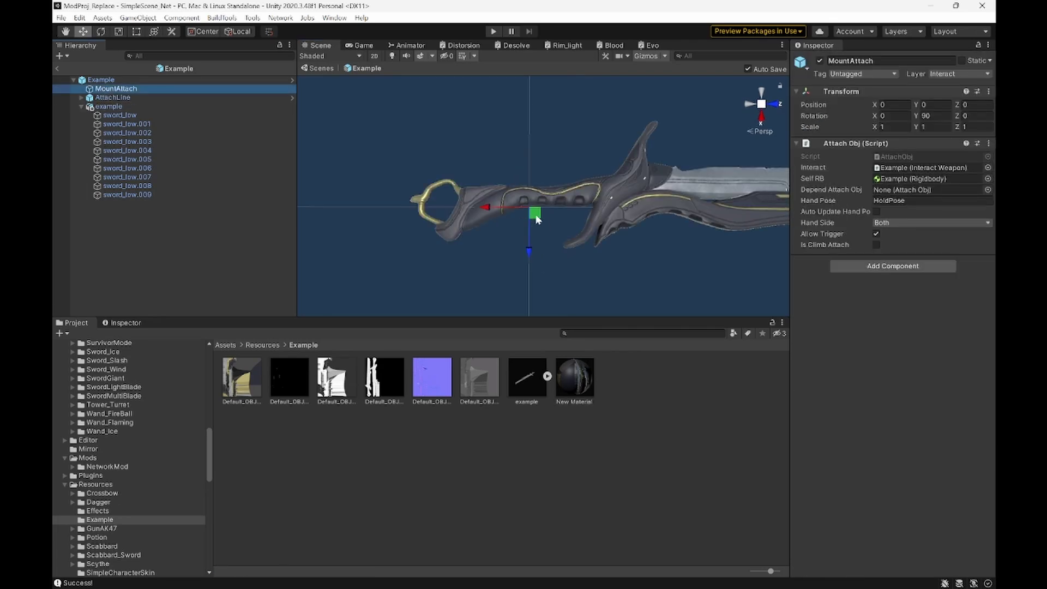
{"action": "left_click_drag", "start_coordinate": [536, 218], "coordinate": [623, 195]}
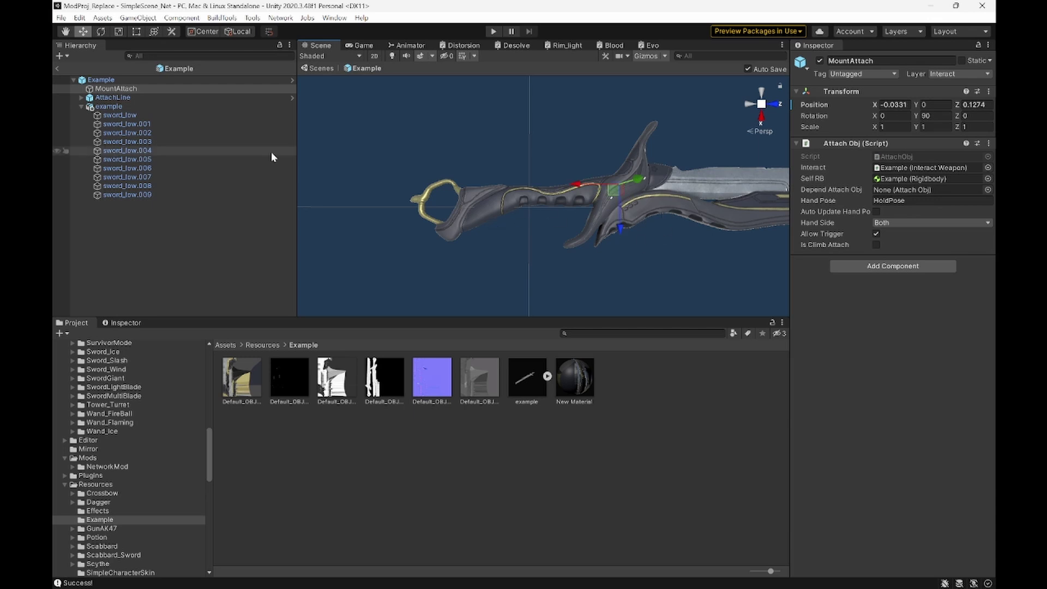
Move the AttachLine object onto the sword's handle, at about X -0.018 and Z 0.043
{"action": "left_click", "coordinate": [126, 97]}
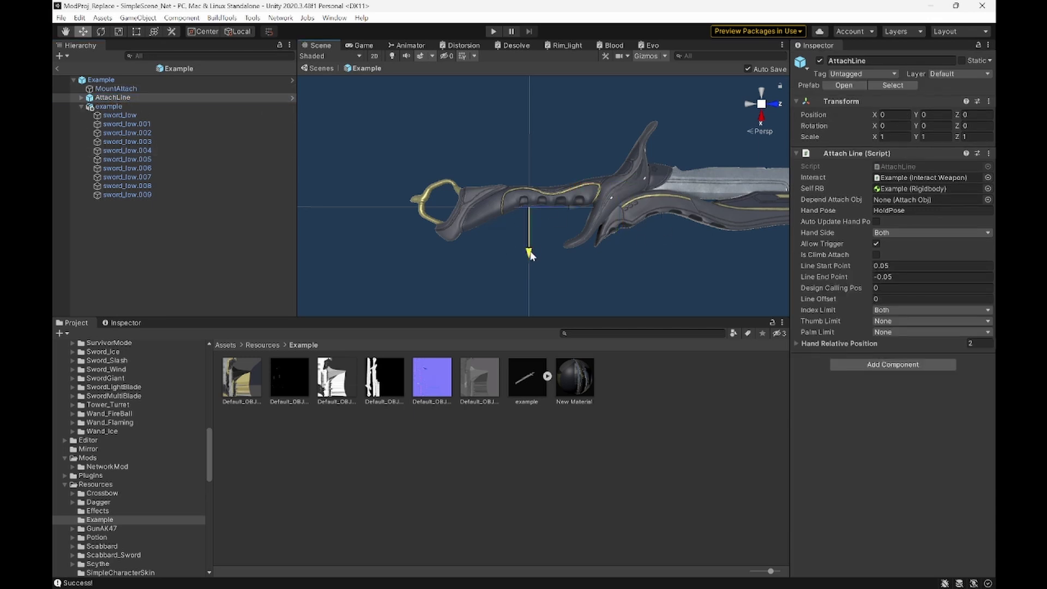
{"action": "mouse_move", "coordinate": [537, 252]}
{"action": "left_mouse_down"}
{"action": "mouse_move", "coordinate": [525, 254]}
{"action": "mouse_move", "coordinate": [527, 240]}
{"action": "left_mouse_up"}
{"action": "left_click_drag", "start_coordinate": [570, 198], "coordinate": [603, 197]}
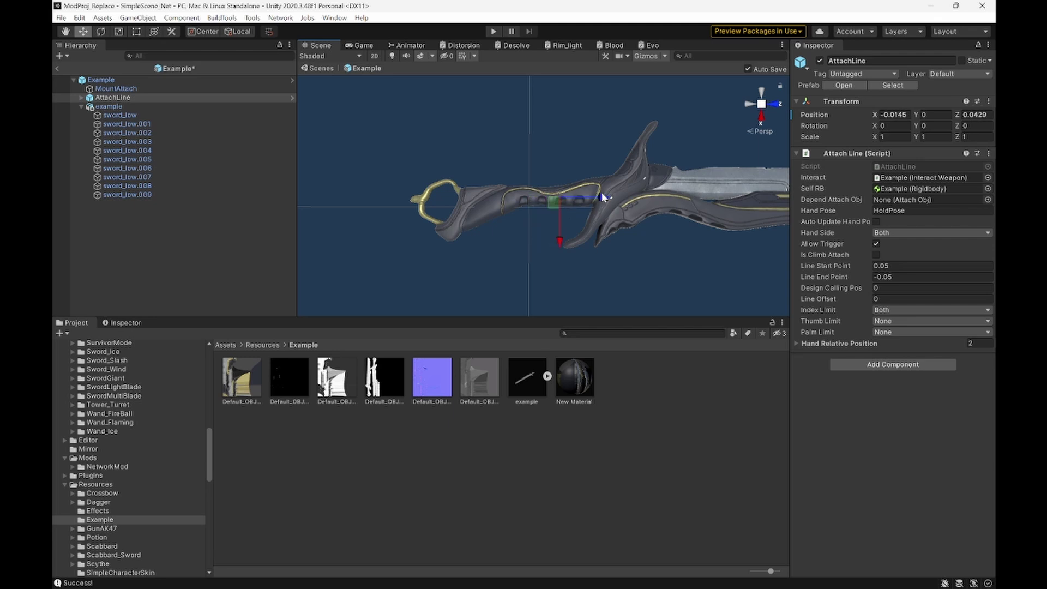
{"action": "left_click_drag", "start_coordinate": [560, 242], "coordinate": [560, 240]}
{"action": "right_click_drag", "start_coordinate": [643, 195], "coordinate": [643, 213]}
{"action": "left_click_drag", "start_coordinate": [644, 214], "coordinate": [642, 221], "text": "alt"}
{"action": "scroll", "coordinate": [642, 222], "scroll_direction": "up", "scroll_amount": 5}
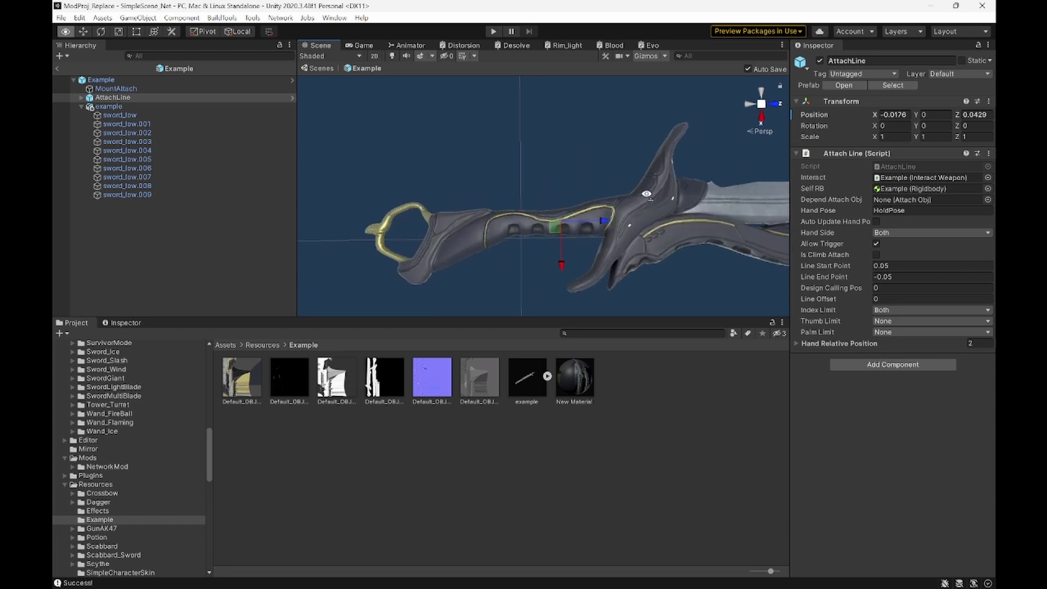
{"action": "key", "text": "e"}
{"action": "key", "text": "w"}
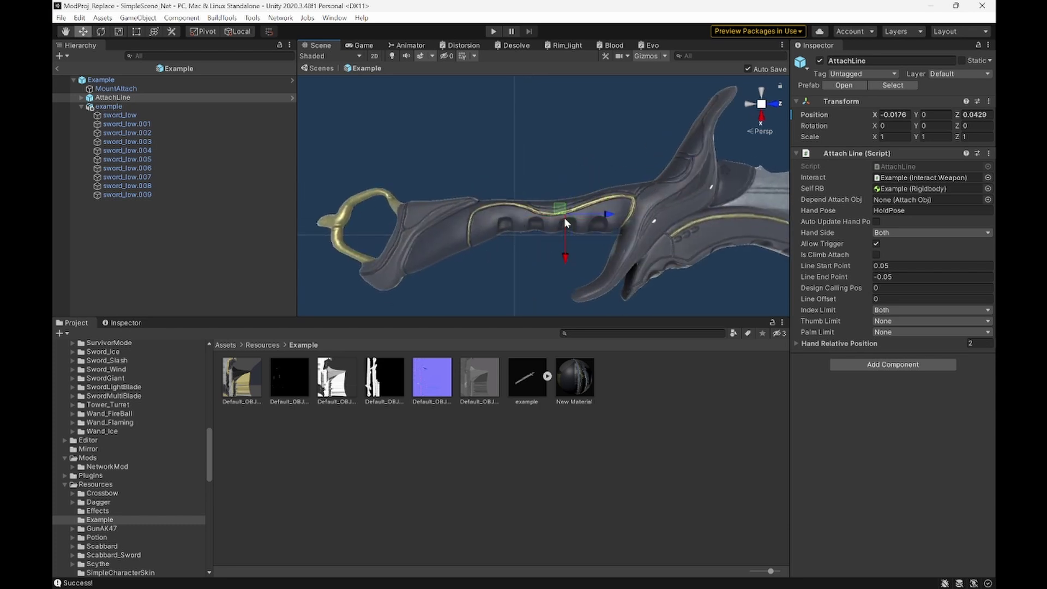
{"action": "left_click_drag", "start_coordinate": [561, 258], "coordinate": [564, 231]}
{"action": "key", "text": "ctrl+z"}
Set AttachLine's Line Start Point to 0.025 and its Line End Point to -0.025
{"action": "left_click", "coordinate": [917, 266]}
{"action": "key", "text": "BackSpace"}
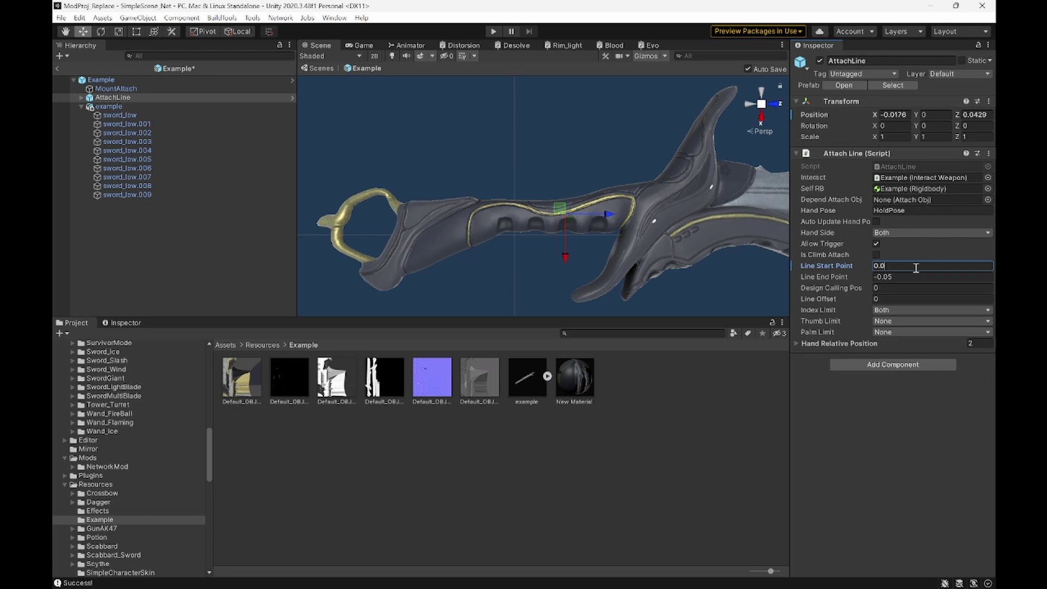
{"action": "left_click", "coordinate": [909, 278]}
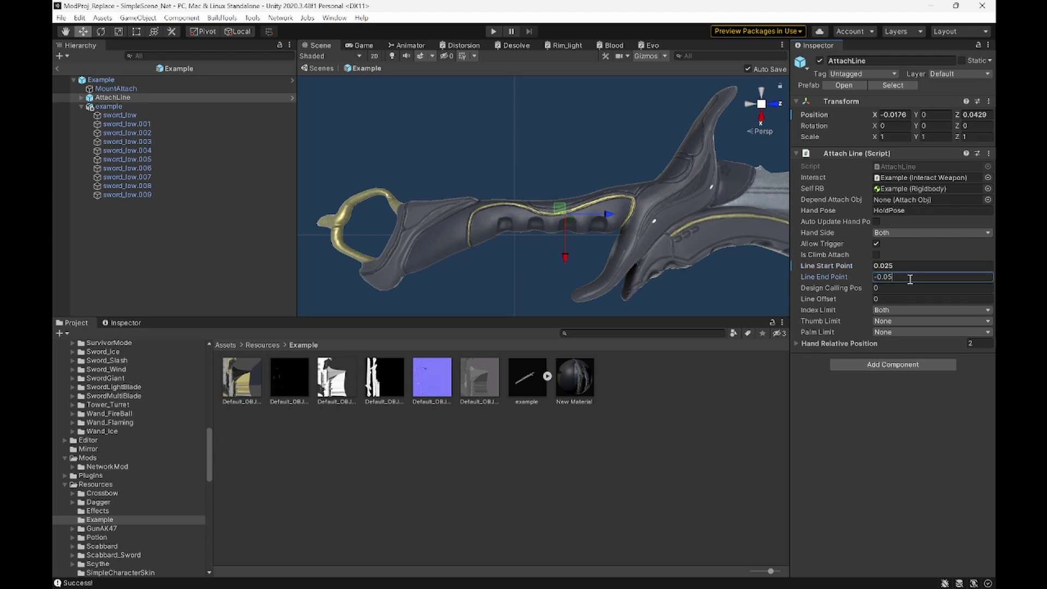
{"action": "key", "text": "BackSpace"}
{"action": "type", "text": "25"}
{"action": "key", "text": "Return"}
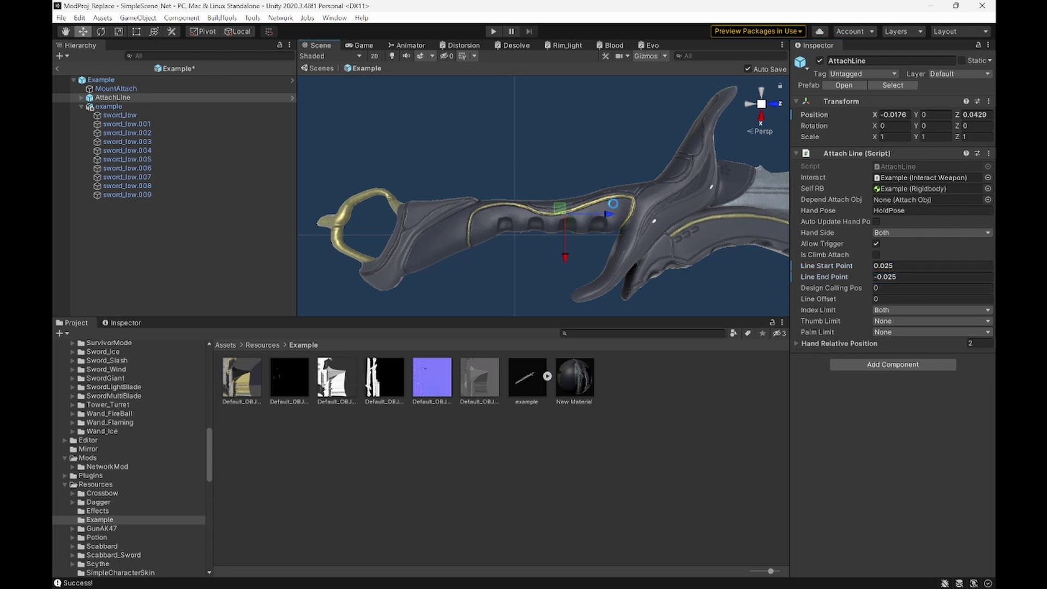
{"action": "left_click_drag", "start_coordinate": [562, 252], "coordinate": [564, 231]}
{"action": "key", "text": "ctrl+z"}
Assign the Interact layer to the example model and all of its child objects
{"action": "left_click", "coordinate": [83, 107]}
{"action": "left_click", "coordinate": [127, 109]}
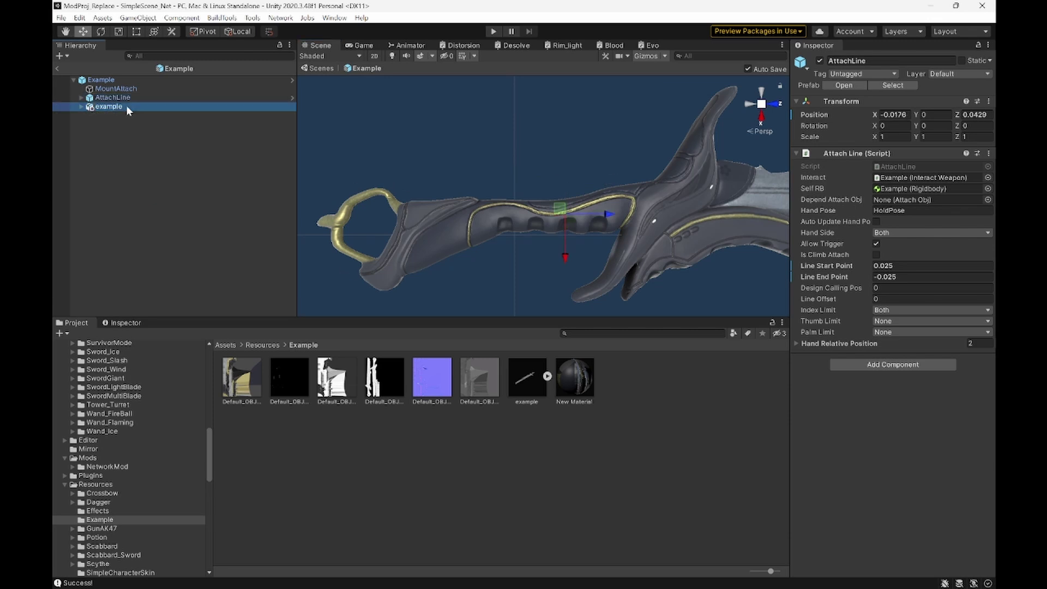
{"action": "left_click", "coordinate": [957, 74]}
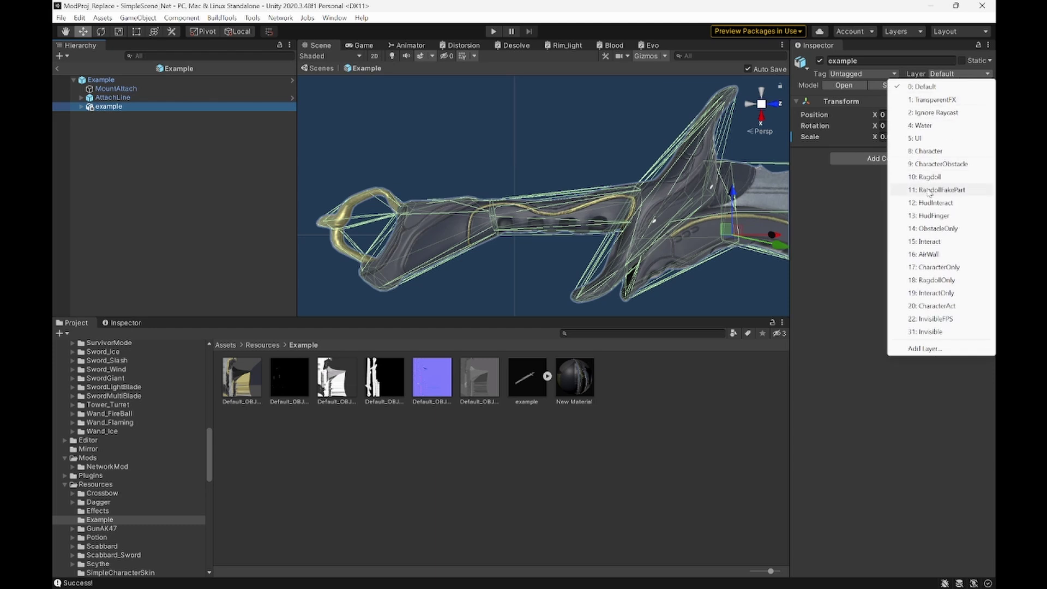
{"action": "left_click", "coordinate": [923, 241]}
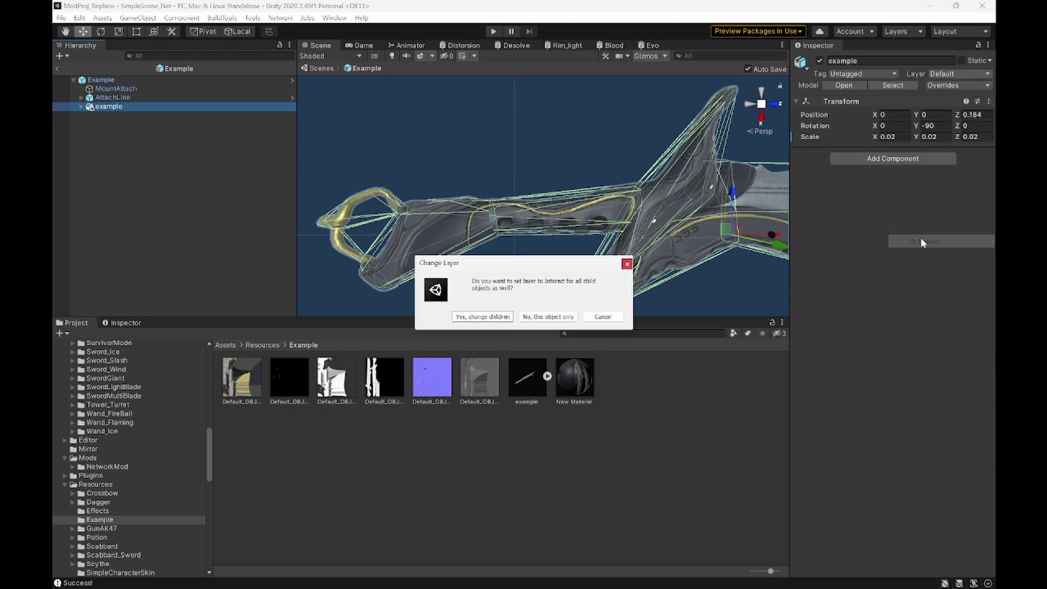
{"action": "left_click", "coordinate": [475, 317]}
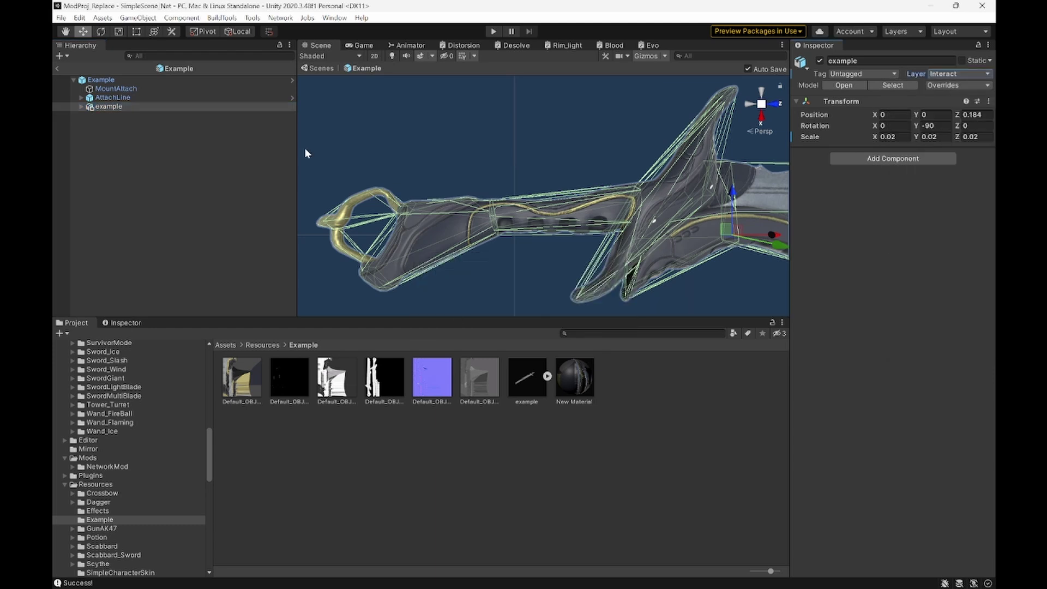
Duplicate AttachLine and assign the original AttachLine as the copy's Depend Attach Obj
{"action": "left_click", "coordinate": [163, 97]}
{"action": "key", "text": "ctrl+d"}
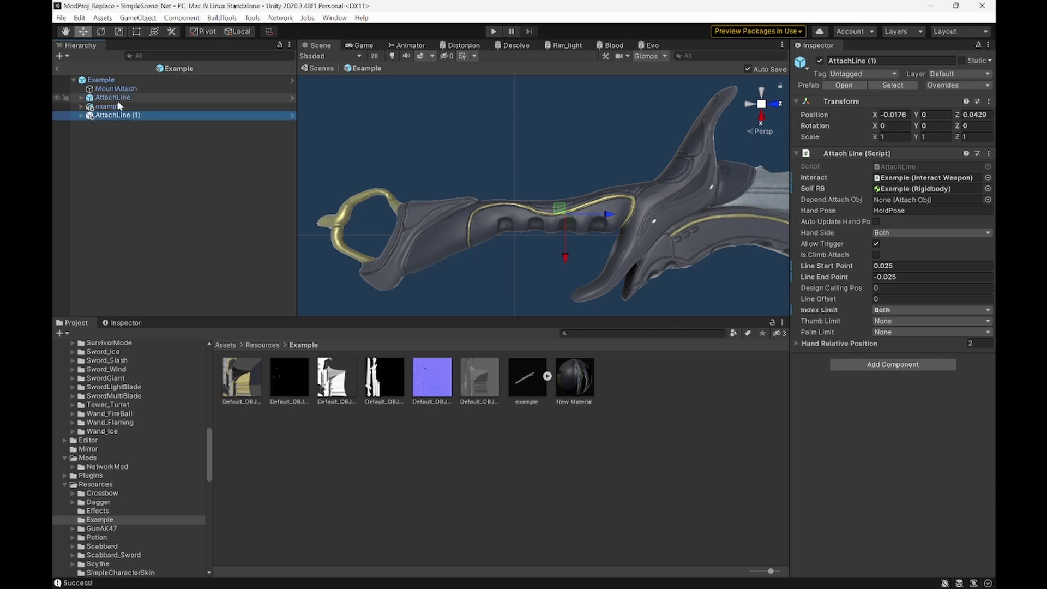
{"action": "left_click", "coordinate": [115, 88]}
{"action": "left_click", "coordinate": [114, 116]}
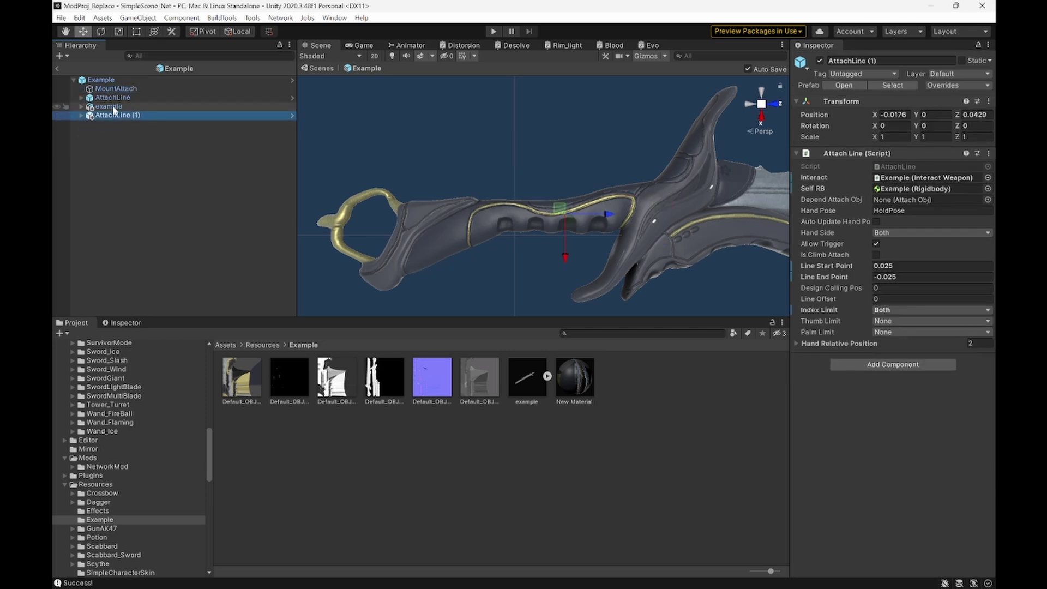
{"action": "left_click_drag", "start_coordinate": [112, 99], "coordinate": [895, 213]}
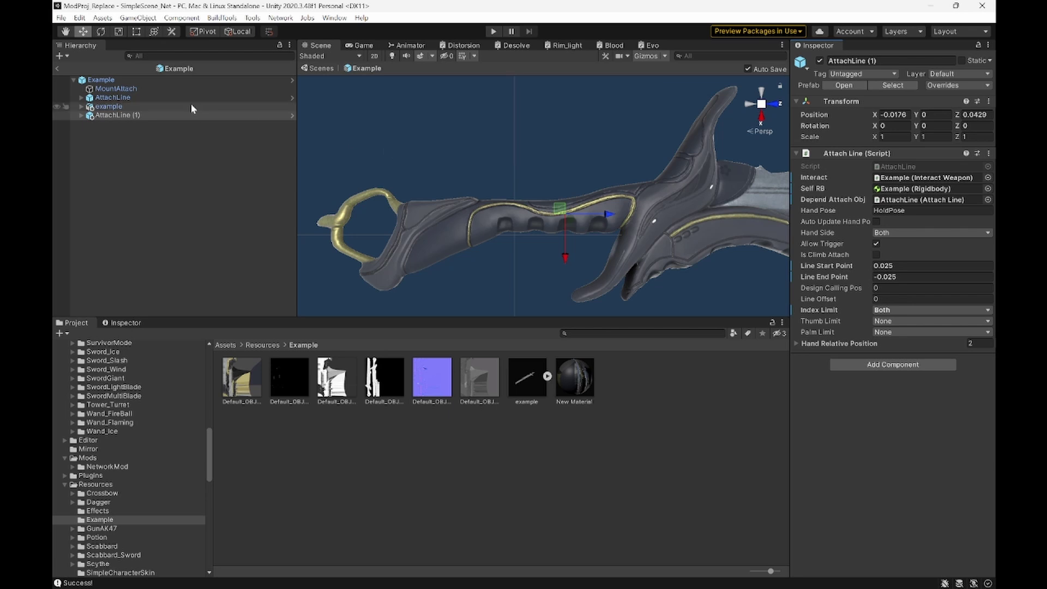
Expand the Example root's Attach List to 2 elements and assign AttachLine (1) as Element 1
{"action": "left_click", "coordinate": [153, 79]}
{"action": "scroll", "coordinate": [875, 348], "scroll_direction": "down", "scroll_amount": 10}
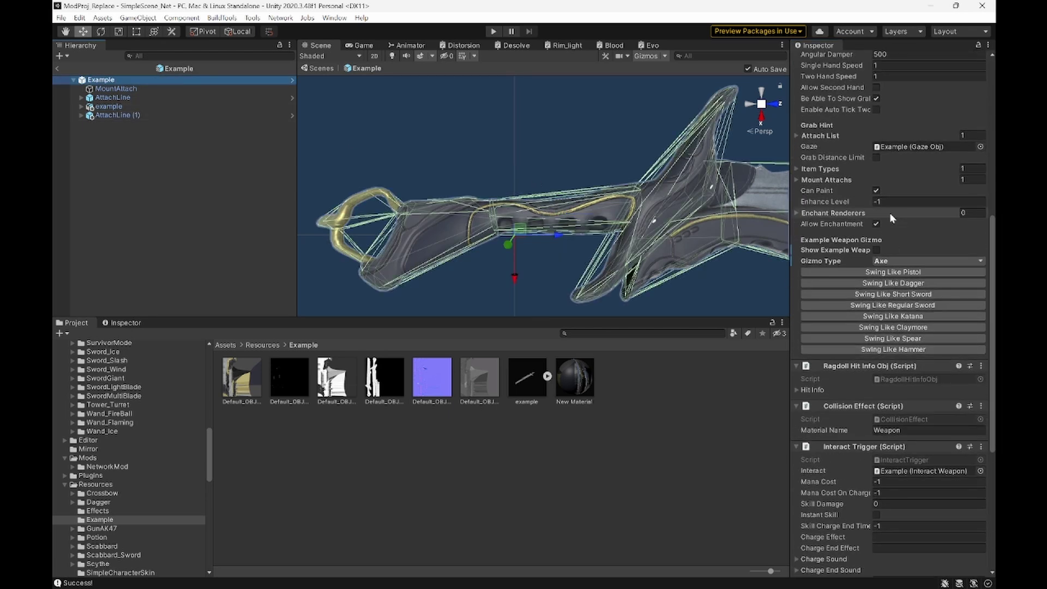
{"action": "left_click", "coordinate": [800, 135]}
{"action": "left_click", "coordinate": [971, 135]}
{"action": "type", "text": "2"}
{"action": "key", "text": "Return"}
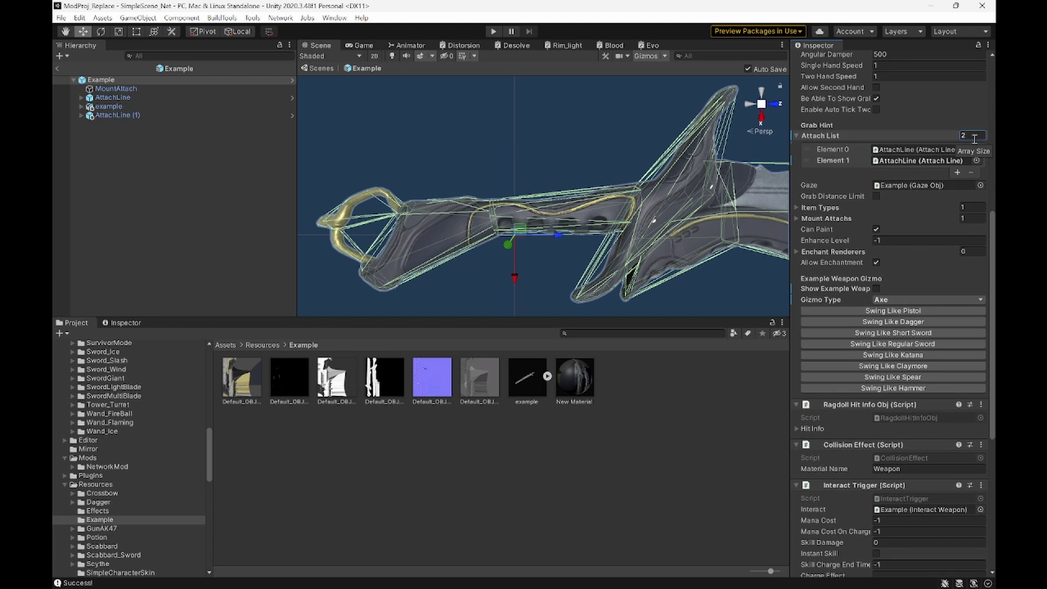
{"action": "left_click_drag", "start_coordinate": [163, 112], "coordinate": [885, 166]}
{"action": "scroll", "coordinate": [920, 139], "scroll_direction": "up", "scroll_amount": 3}
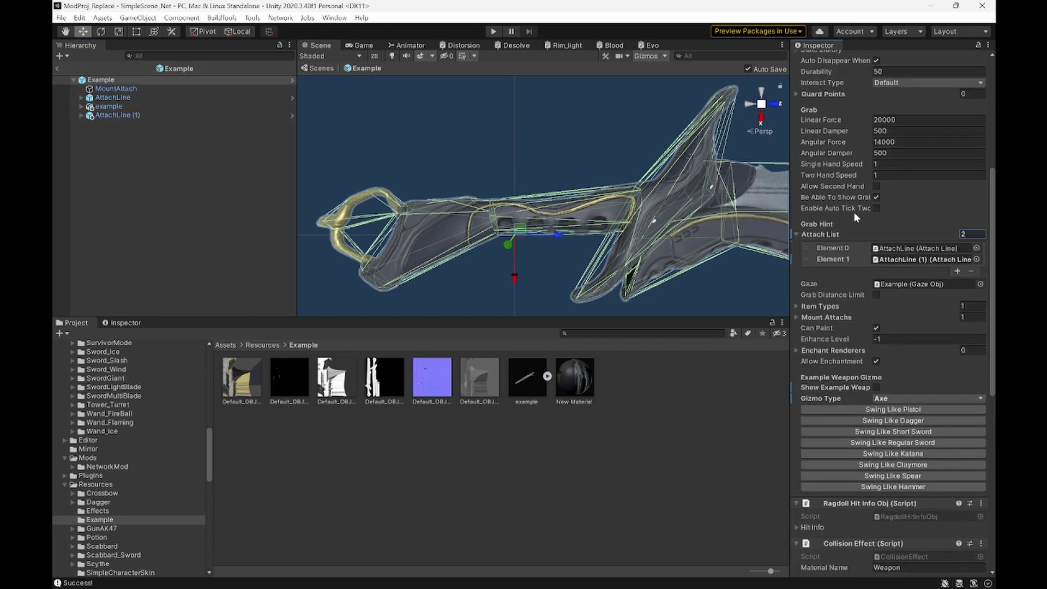
Toggle Allow Second Hand on the Example weapon and remove AttachLine (1) from its Attach List
{"action": "left_click", "coordinate": [876, 187]}
{"action": "left_click", "coordinate": [899, 260]}
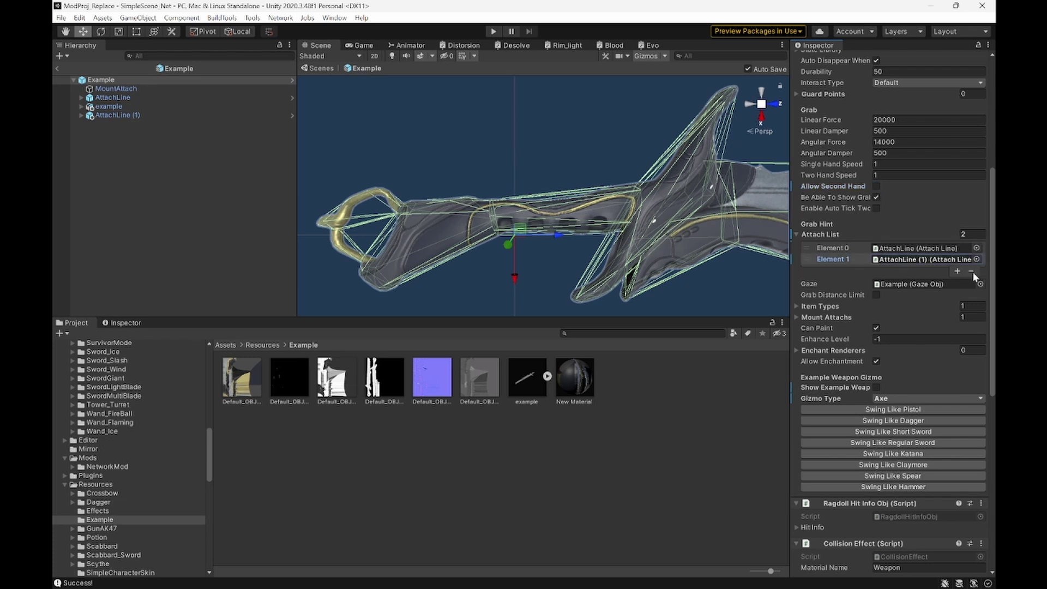
{"action": "left_click", "coordinate": [972, 273]}
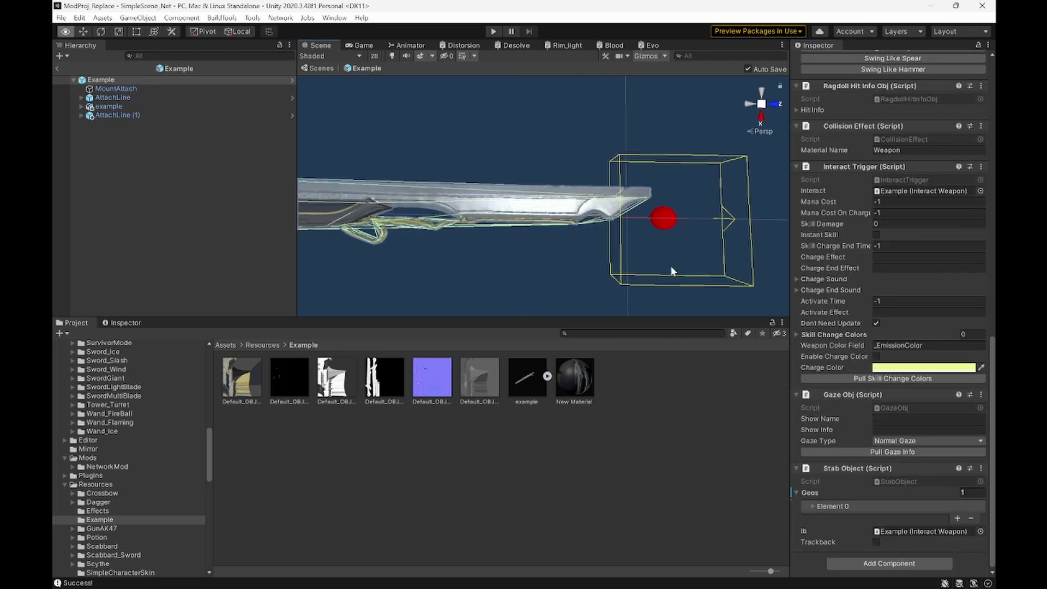
Set the Geo Point of Element 0 in Stab Object's Geos to X -0.03 and Z 0.2
{"action": "scroll", "coordinate": [671, 266], "scroll_direction": "down", "scroll_amount": 5}
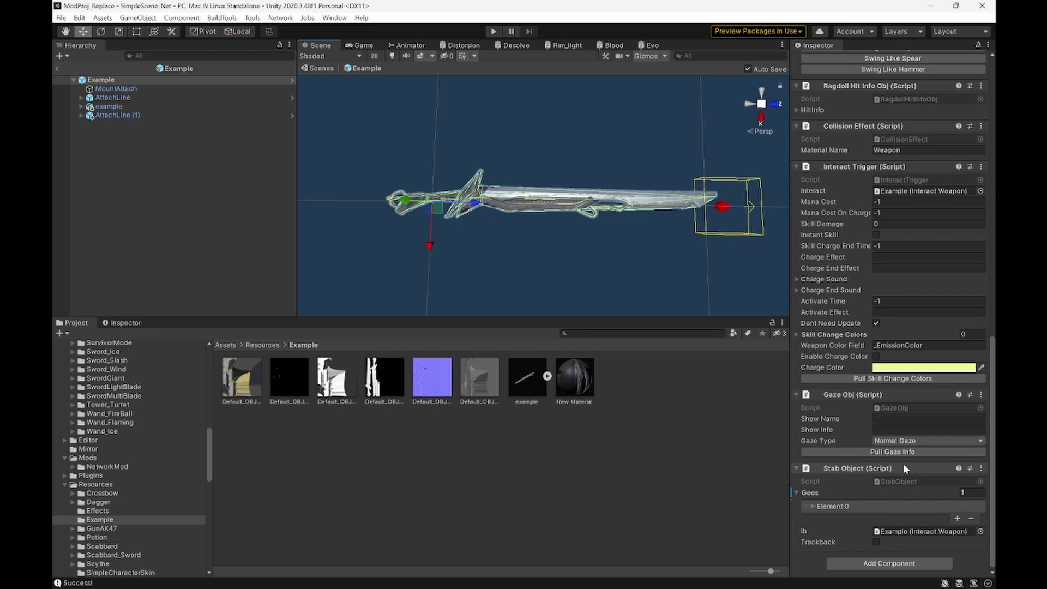
{"action": "left_click", "coordinate": [811, 492]}
{"action": "left_click", "coordinate": [806, 521]}
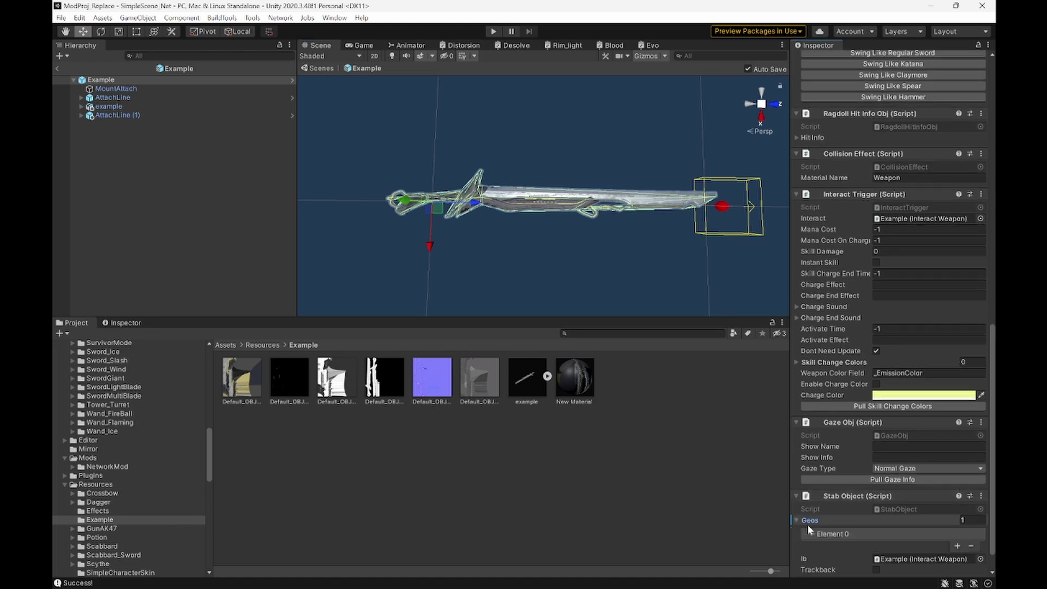
{"action": "left_click", "coordinate": [813, 532]}
{"action": "scroll", "coordinate": [852, 501], "scroll_direction": "down", "scroll_amount": 5}
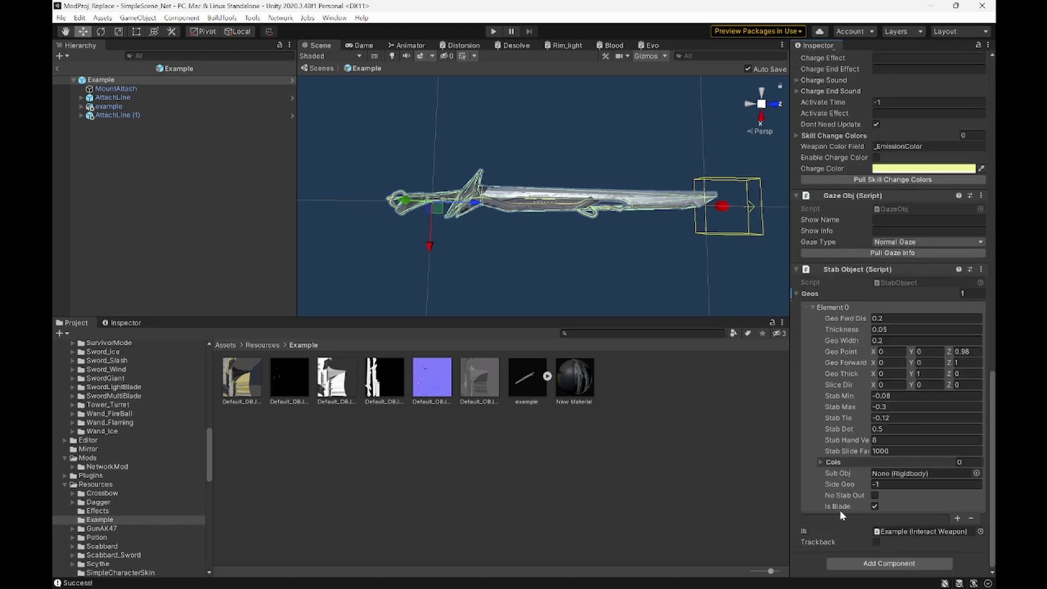
{"action": "mouse_move", "coordinate": [867, 487]}
{"action": "left_click_drag", "start_coordinate": [948, 347], "coordinate": [931, 349]}
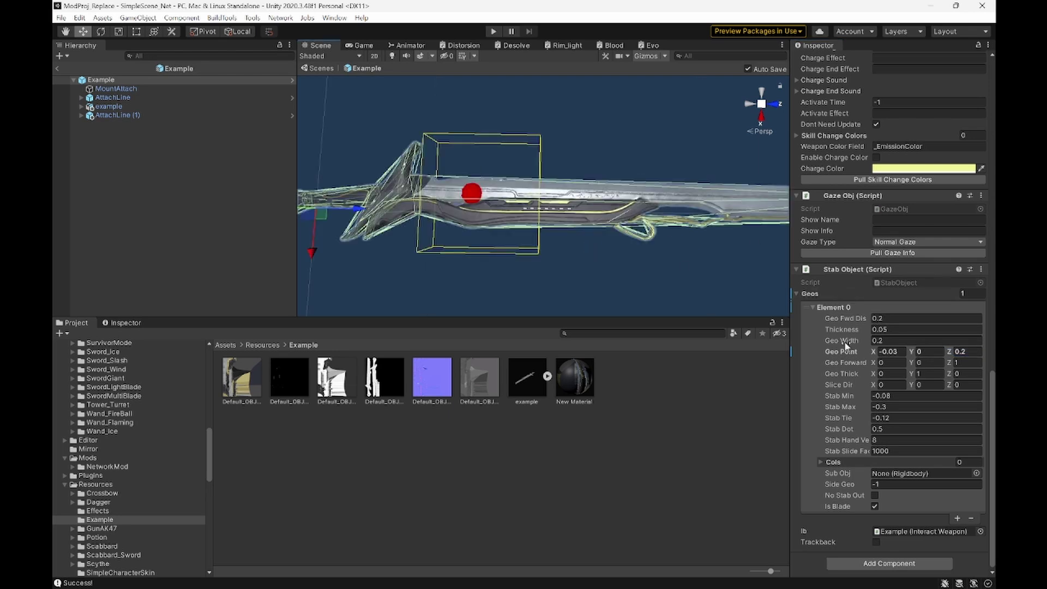
Set Element 0's Geo Width to 0.1 and its Geo Point X to -0.02
{"action": "left_click", "coordinate": [896, 342]}
{"action": "type", "text": "0.1"}
{"action": "left_click", "coordinate": [903, 351]}
{"action": "type", "text": "-0.02"}
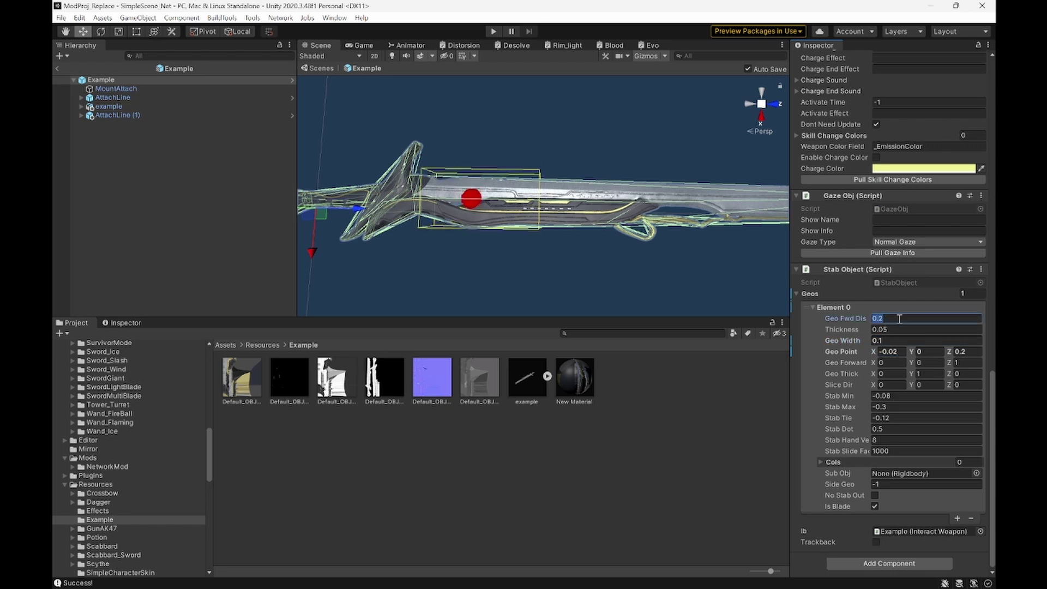
Try a Geo Fwd Dis of 1 for Element 0 and check the stab box at the blade's tip
{"action": "key", "text": "BackSpace"}
{"action": "key", "text": "BackSpace"}
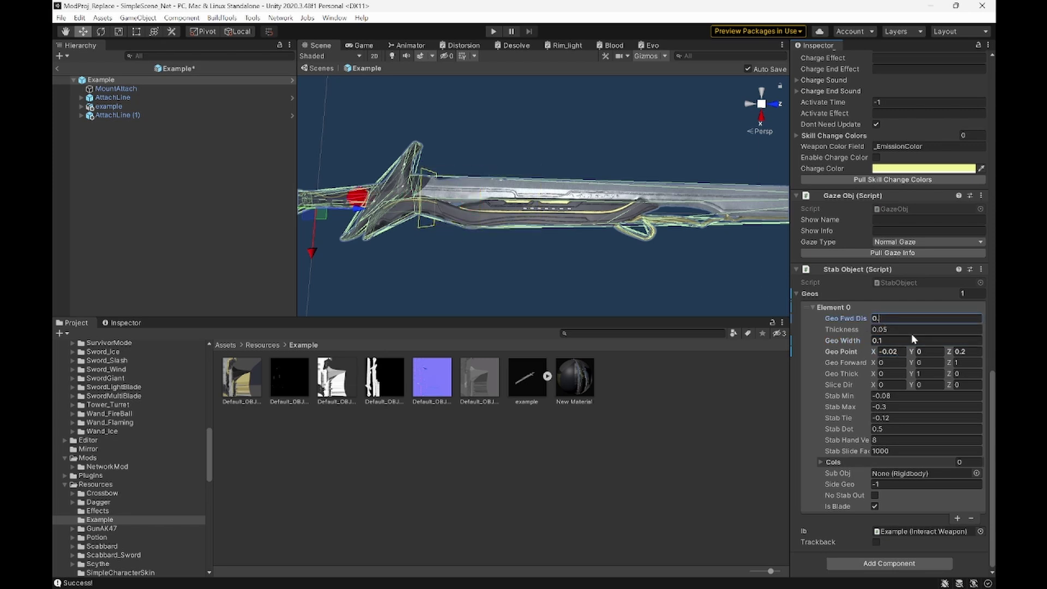
{"action": "key", "text": "BackSpace"}
{"action": "type", "text": "1"}
{"action": "key", "text": "d"}
{"action": "right_click_drag", "start_coordinate": [640, 247], "coordinate": [641, 248]}
{"action": "scroll", "coordinate": [889, 313], "scroll_direction": "up", "scroll_amount": 6}
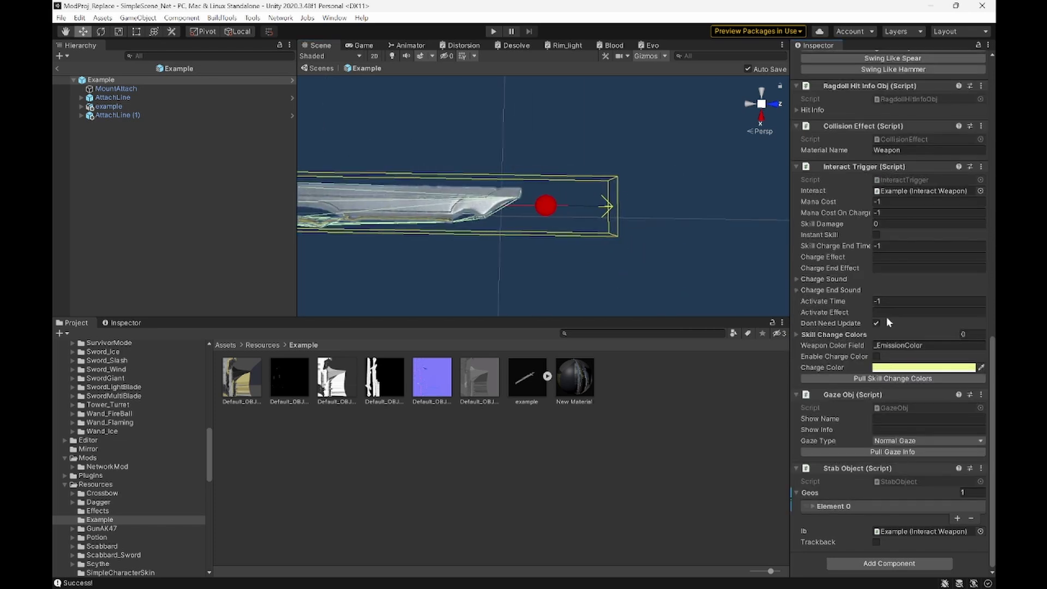
Set Element 0's Geo Fwd Dis to 0.9 and check the stab box around the blade's tip
{"action": "left_click", "coordinate": [849, 493]}
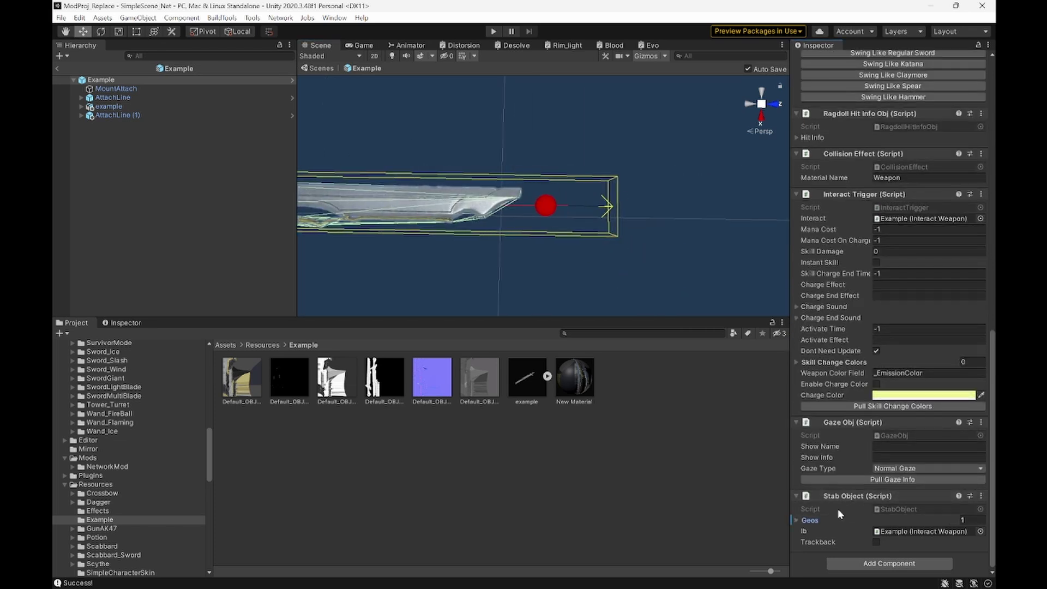
{"action": "left_click", "coordinate": [829, 521]}
{"action": "left_click", "coordinate": [843, 534]}
{"action": "left_click", "coordinate": [879, 545]}
{"action": "type", "text": ".8"}
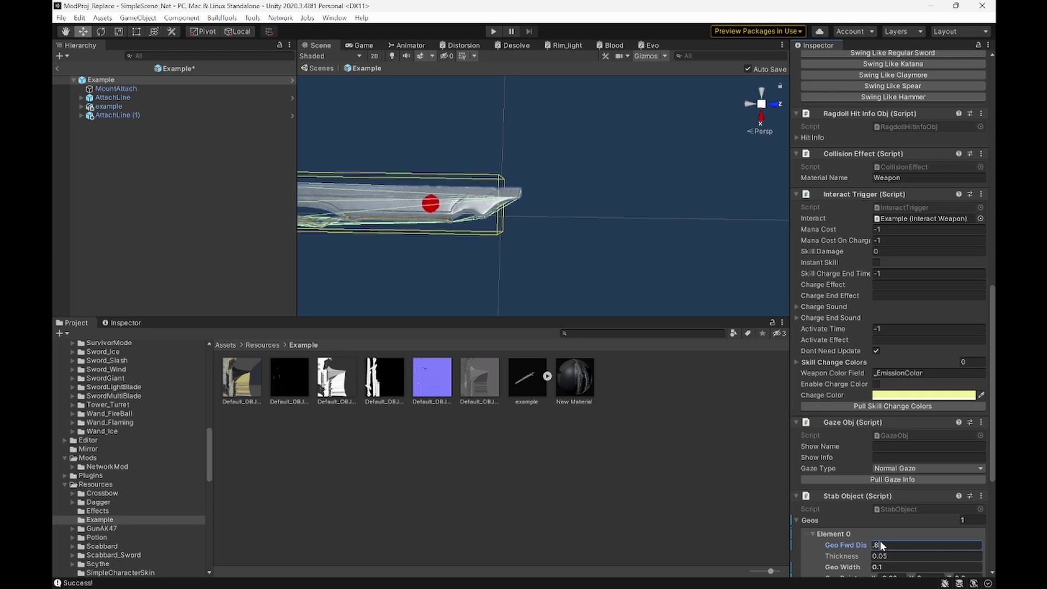
{"action": "key", "text": "BackSpace"}
{"action": "type", "text": "9"}
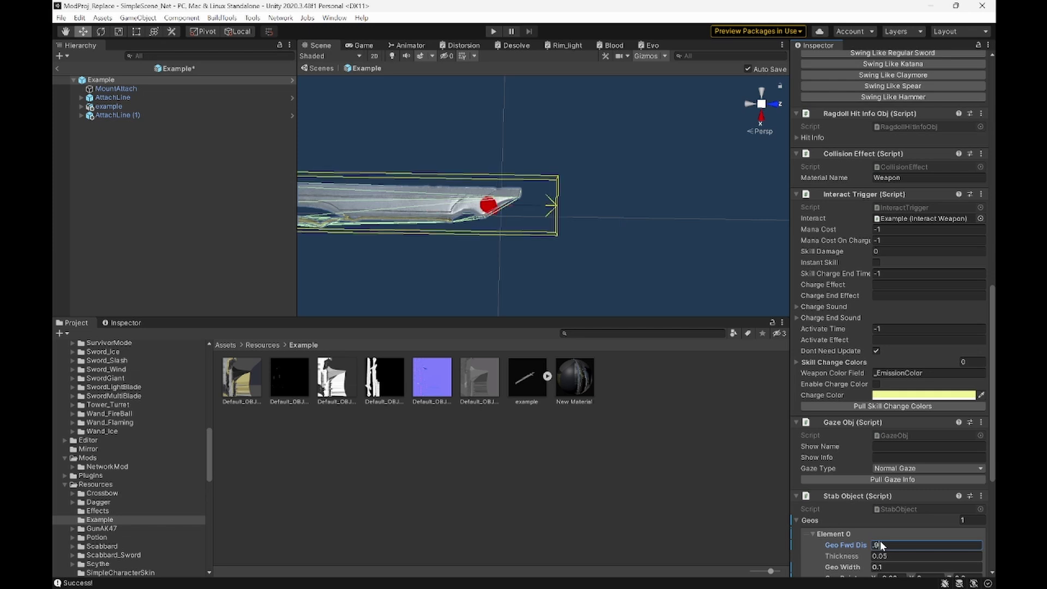
{"action": "right_click_drag", "start_coordinate": [548, 256], "coordinate": [470, 247]}
{"action": "scroll", "coordinate": [468, 247], "scroll_direction": "up", "scroll_amount": 3}
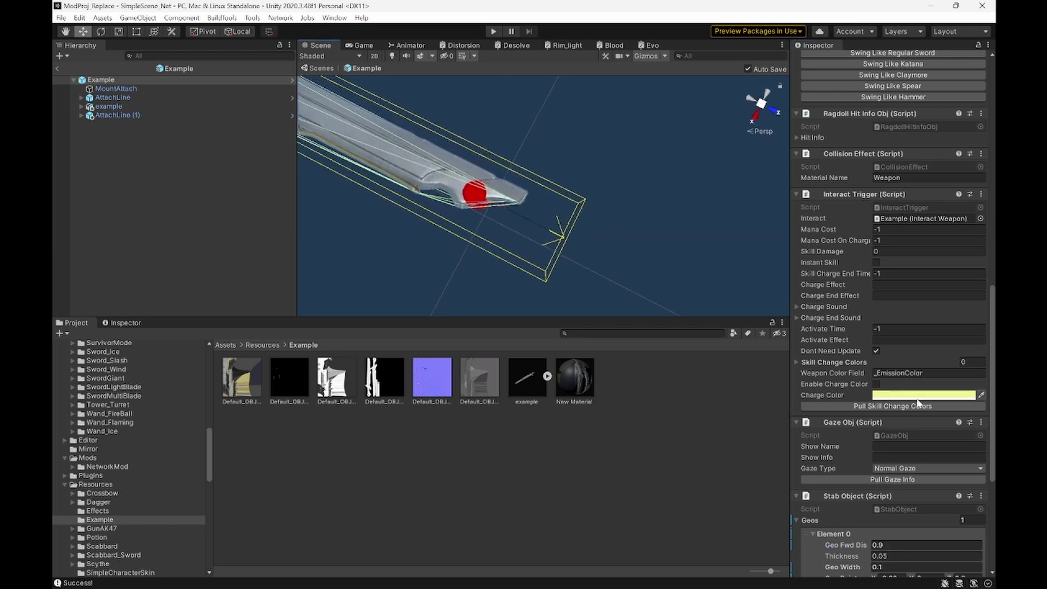
{"action": "scroll", "coordinate": [916, 397], "scroll_direction": "down", "scroll_amount": 5}
{"action": "key", "text": "BackSpace"}
{"action": "type", "text": "2"}
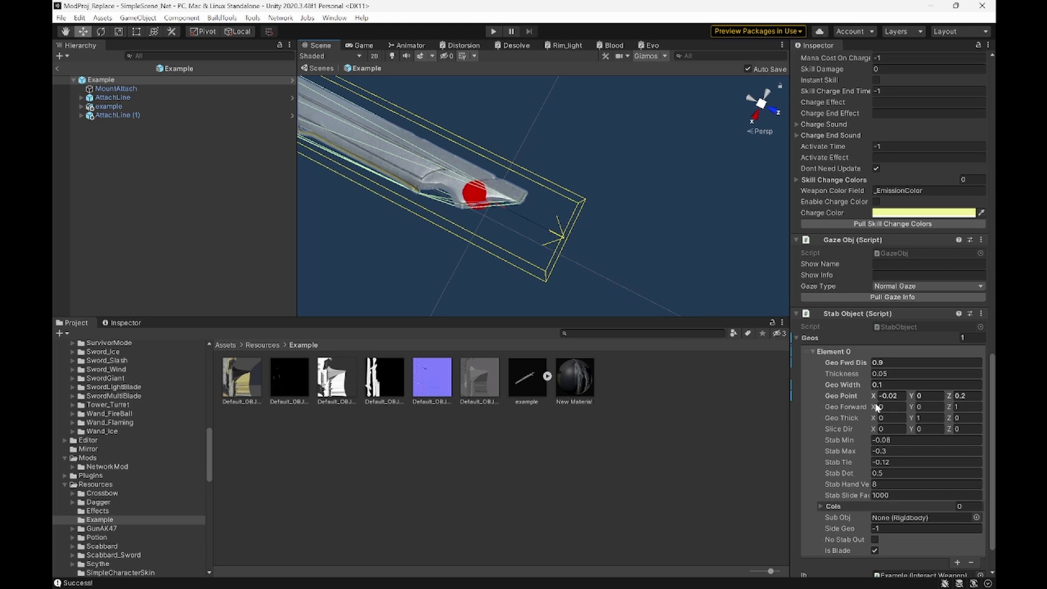
Set Element 0's Stab Max to -0.9
{"action": "left_click", "coordinate": [903, 440]}
{"action": "left_click", "coordinate": [901, 452]}
{"action": "left_click_drag", "start_coordinate": [593, 271], "coordinate": [623, 269], "text": "alt"}
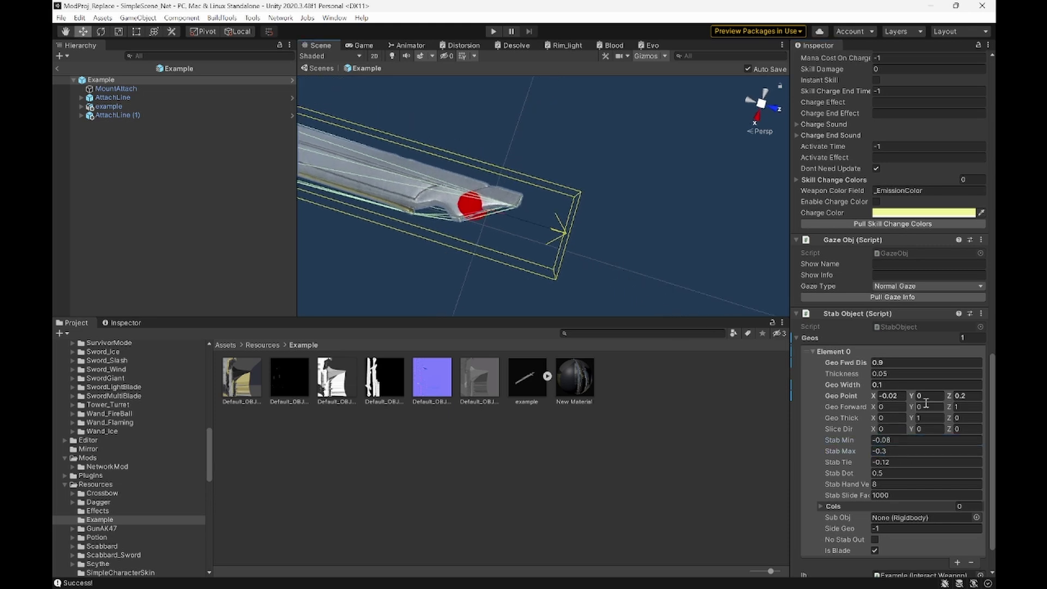
{"action": "left_click", "coordinate": [897, 451]}
{"action": "key", "text": "BackSpace"}
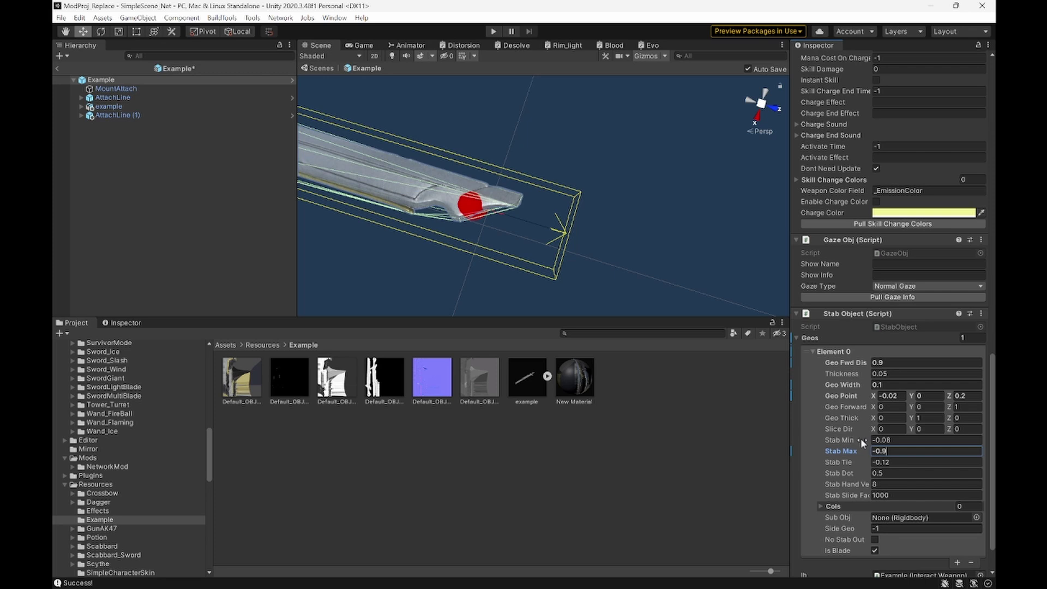
Set Element 0's Stab Min to -0.06 and check the stab markers at the blade's tip
{"action": "left_click", "coordinate": [883, 439]}
{"action": "right_click", "coordinate": [901, 444]}
{"action": "left_click", "coordinate": [878, 438]}
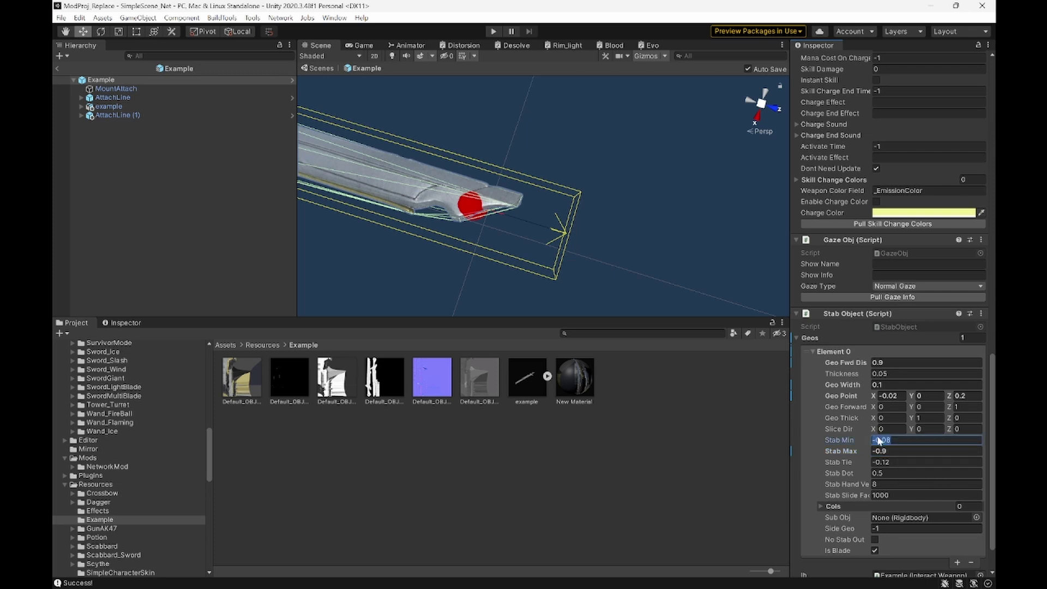
{"action": "right_click", "coordinate": [878, 438]}
{"action": "left_click", "coordinate": [928, 445]}
{"action": "type", "text": "-0.0"}
{"action": "left_click_drag", "start_coordinate": [523, 197], "coordinate": [393, 177], "text": "alt"}
{"action": "scroll", "coordinate": [392, 178], "scroll_direction": "up", "scroll_amount": 4}
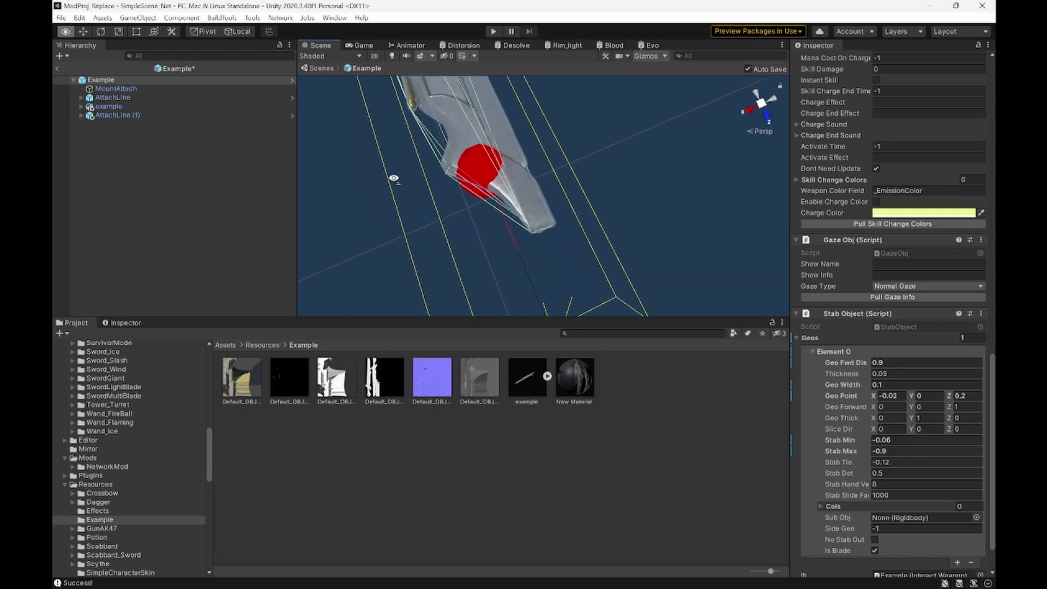
{"action": "middle_click_drag", "start_coordinate": [392, 178], "coordinate": [399, 141]}
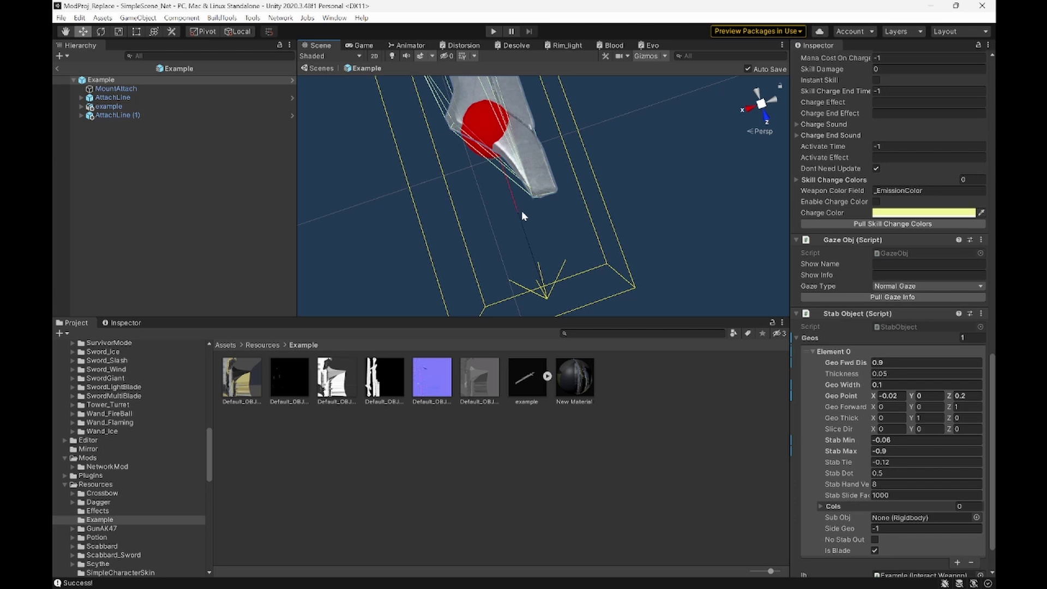
{"action": "right_click_drag", "start_coordinate": [505, 181], "coordinate": [741, 195]}
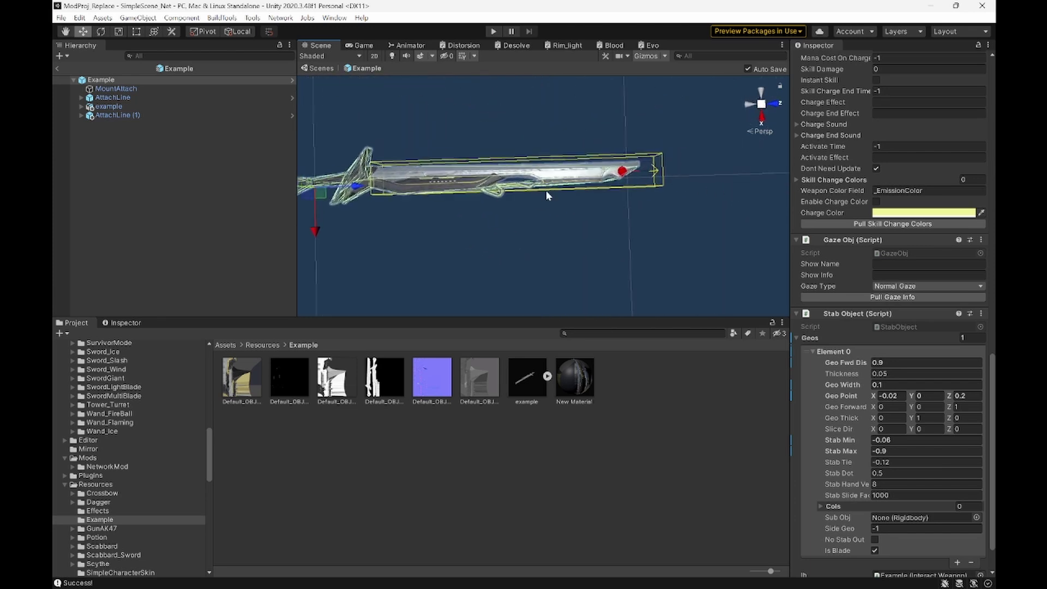
Set Element 0's Stab Tie to -0.34
{"action": "left_click", "coordinate": [882, 462]}
{"action": "key", "text": "BackSpace"}
{"action": "key", "text": "BackSpace"}
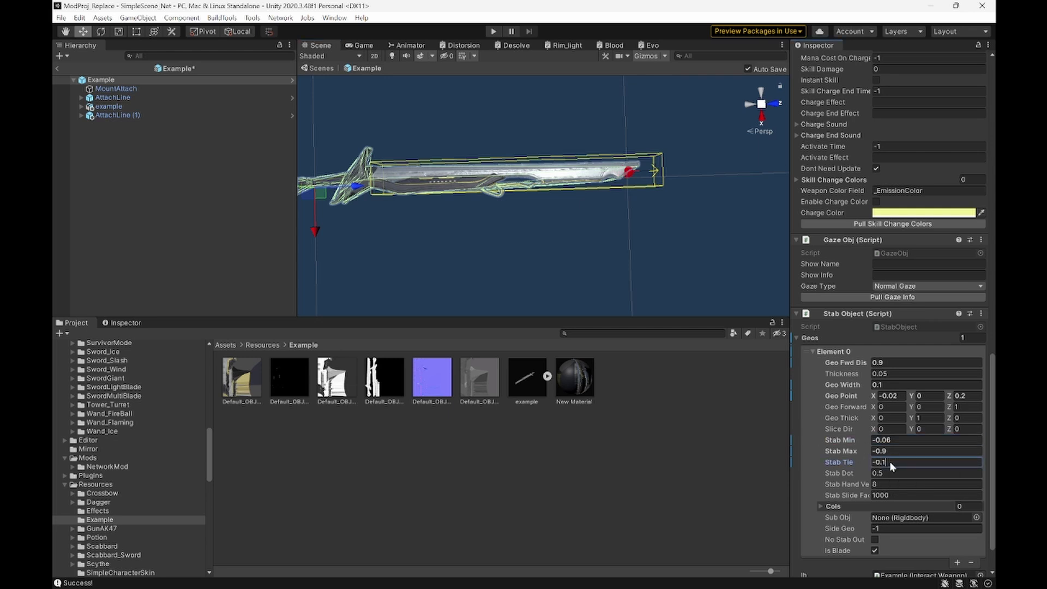
{"action": "type", "text": "4"}
{"action": "key", "text": "BackSpace"}
{"action": "type", "text": "34"}
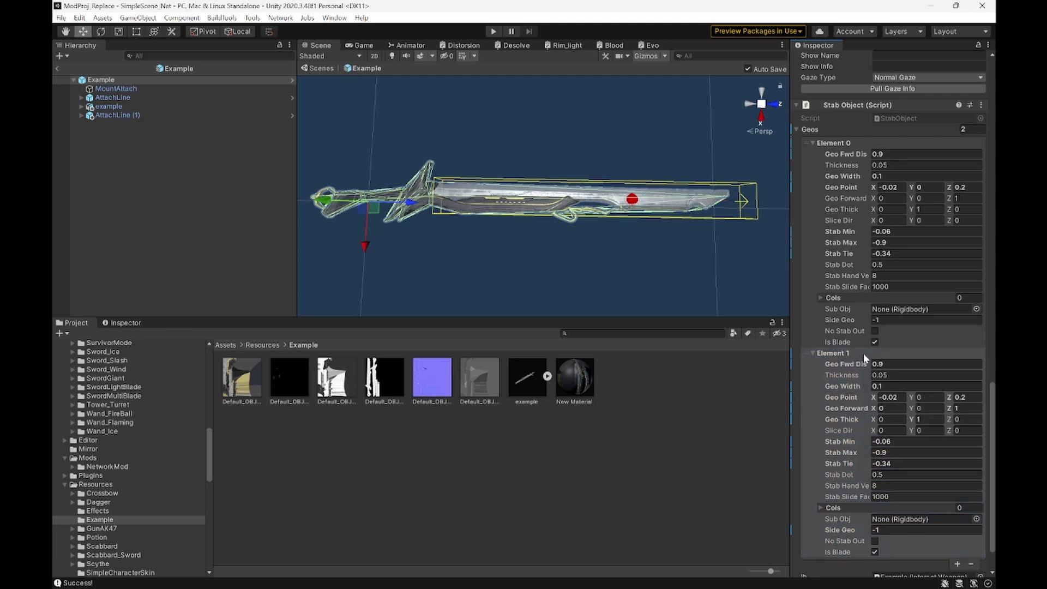
Add a second stab geo as Element 1, set its Side Geo to 0 and enable No Stab Out
{"action": "left_click", "coordinate": [862, 353]}
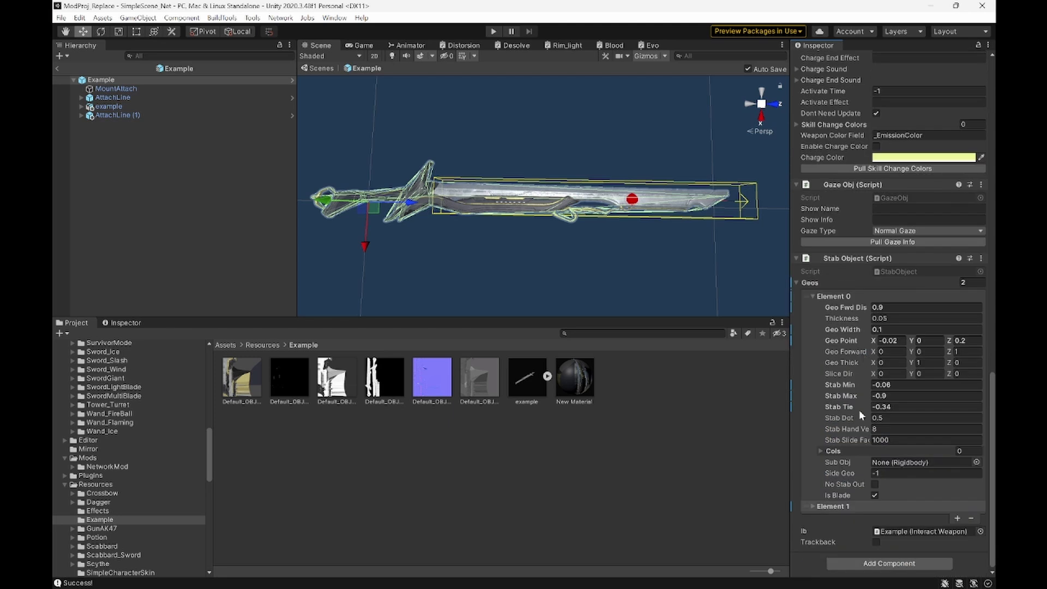
{"action": "left_click", "coordinate": [859, 506]}
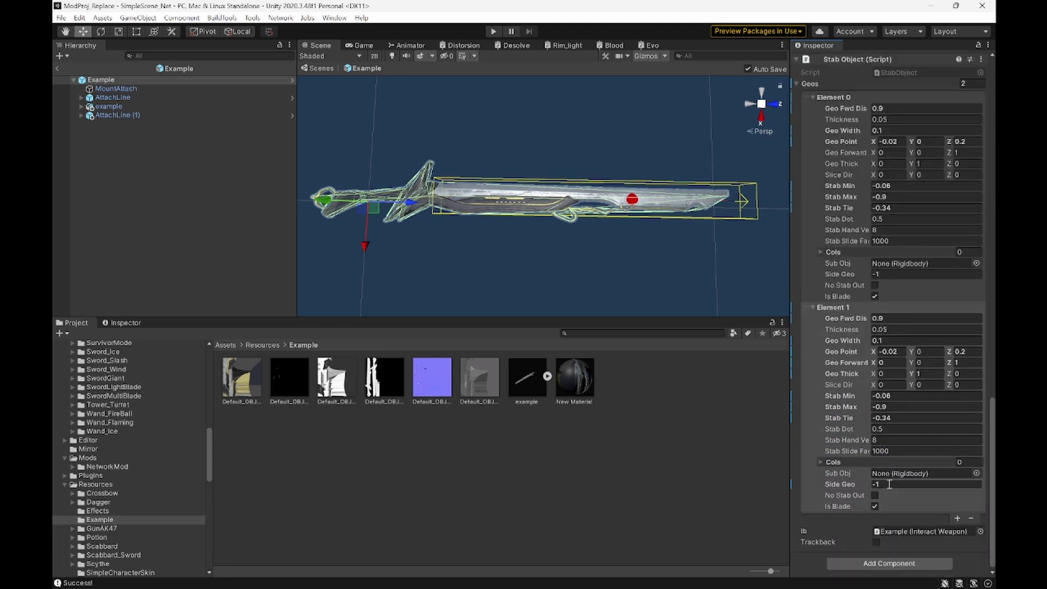
{"action": "left_click", "coordinate": [888, 484]}
{"action": "type", "text": "0"}
{"action": "left_click", "coordinate": [875, 495]}
Set Element 1's Geo Forward to X -1 and Z 0
{"action": "left_click", "coordinate": [889, 362]}
{"action": "left_click", "coordinate": [964, 365]}
{"action": "type", "text": "0"}
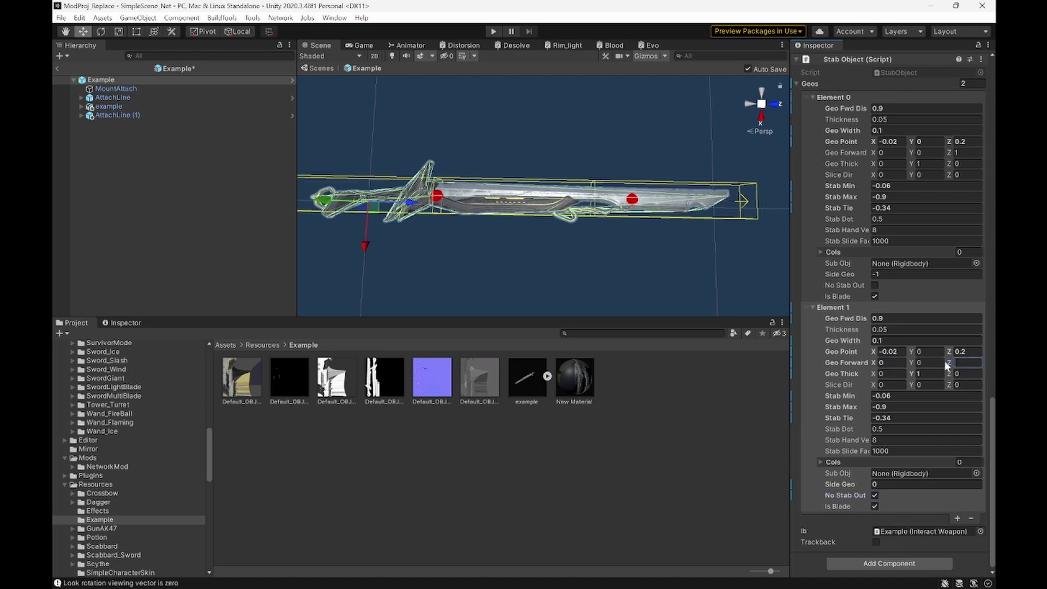
{"action": "left_click", "coordinate": [902, 365]}
{"action": "type", "text": "1"}
{"action": "key", "text": "BackSpace"}
{"action": "type", "text": "-1"}
Try a Geo Point Z of 0.54 for Element 1 and check the box along the blade
{"action": "left_click_drag", "start_coordinate": [876, 355], "coordinate": [958, 355]}
{"action": "key", "text": "ctrl+z"}
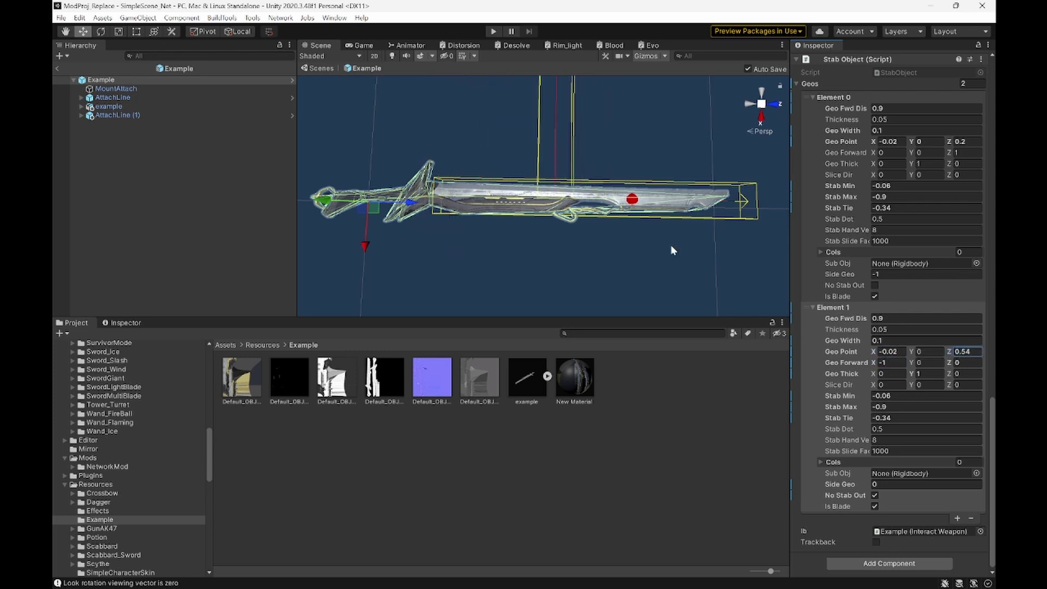
{"action": "mouse_move", "coordinate": [672, 247]}
{"action": "right_mouse_down"}
{"action": "mouse_move", "coordinate": [673, 225]}
{"action": "mouse_move", "coordinate": [675, 253]}
{"action": "right_mouse_up"}
{"action": "key", "text": "w"}
Set Element 1's Geo Fwd Dis to 0.07
{"action": "left_click", "coordinate": [894, 320]}
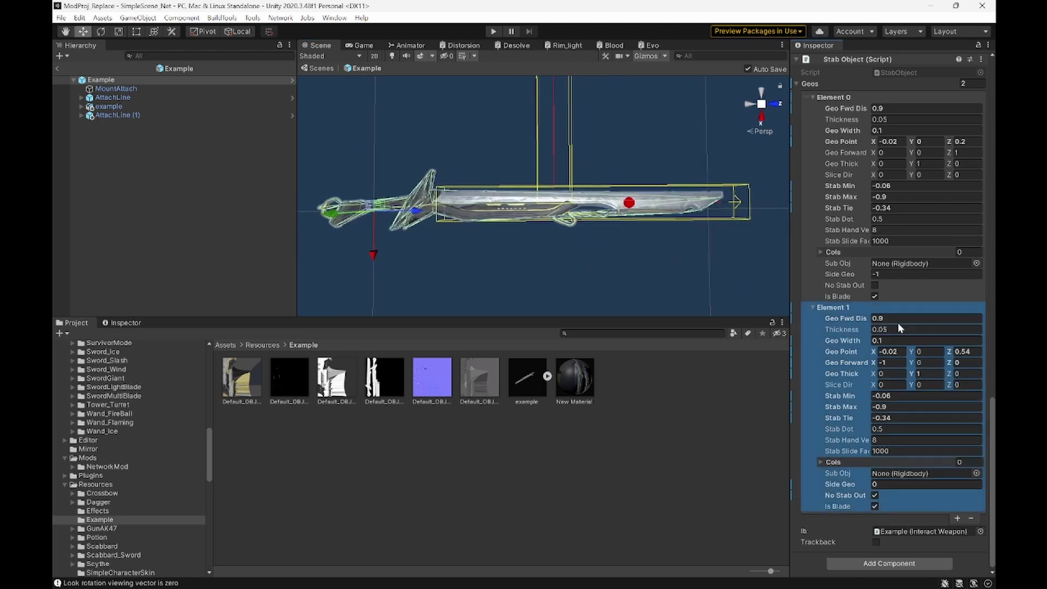
{"action": "type", "text": "0.1"}
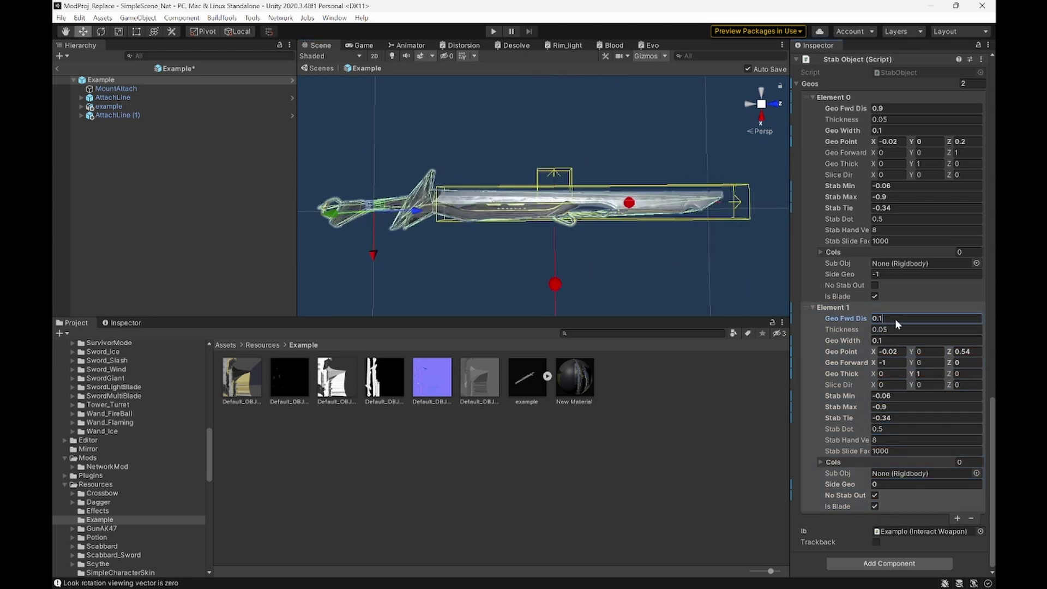
{"action": "key", "text": "BackSpace"}
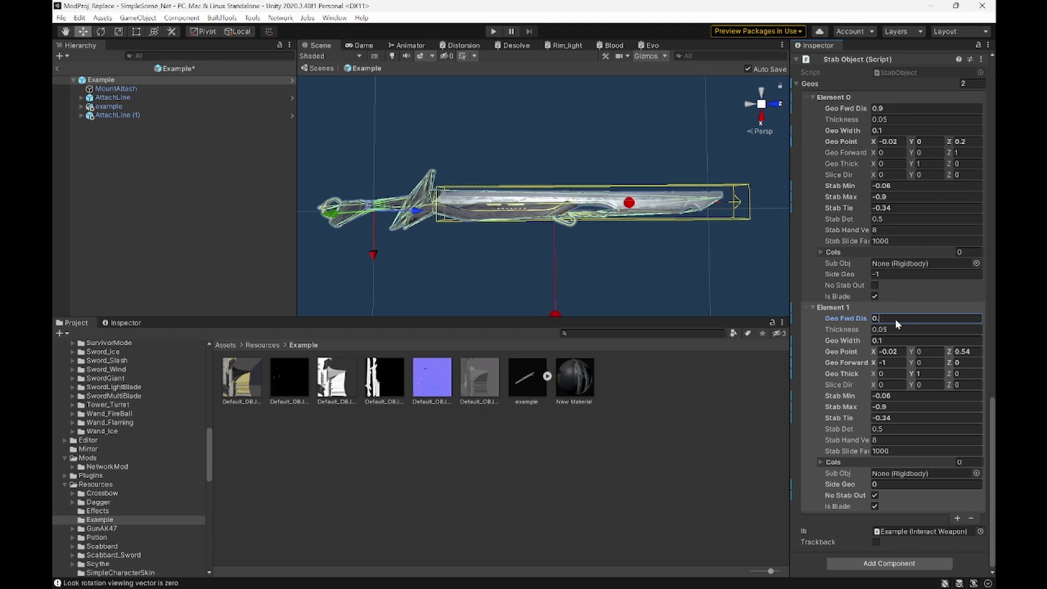
{"action": "type", "text": "05"}
{"action": "key", "text": "BackSpace"}
{"action": "type", "text": "7"}
Set Element 1's Geo Width to 0.8
{"action": "left_click", "coordinate": [897, 329]}
{"action": "left_click", "coordinate": [898, 340]}
{"action": "key", "text": "BackSpace"}
{"action": "type", "text": "8"}
Set Element 1's Geo Point to X -0.02 and Z 0.6 to place its box along the blade
{"action": "left_click", "coordinate": [898, 352]}
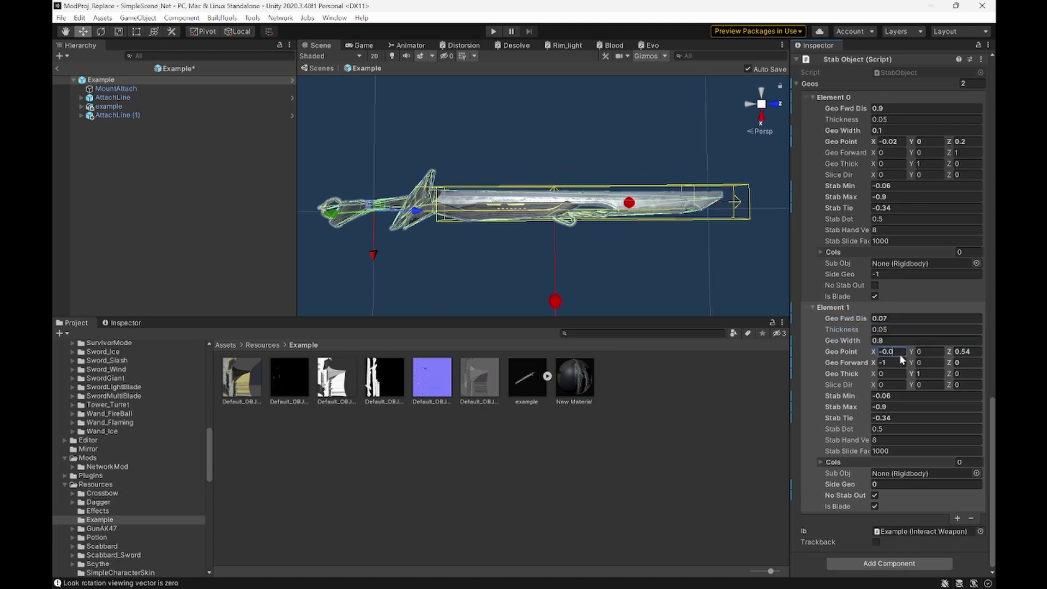
{"action": "type", "text": "-0.02"}
{"action": "left_click", "coordinate": [968, 352]}
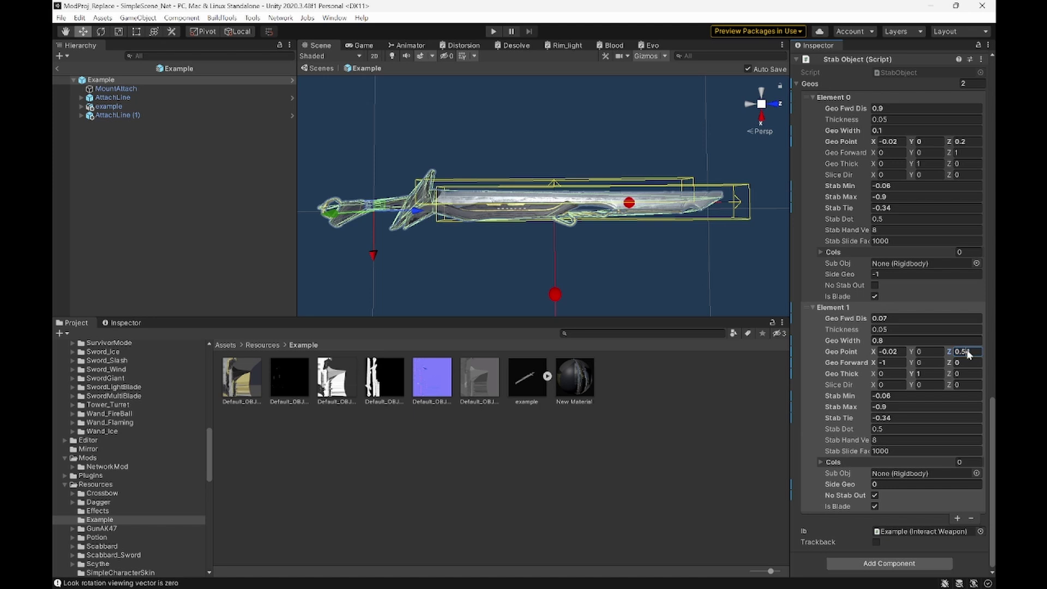
{"action": "key", "text": "BackSpace"}
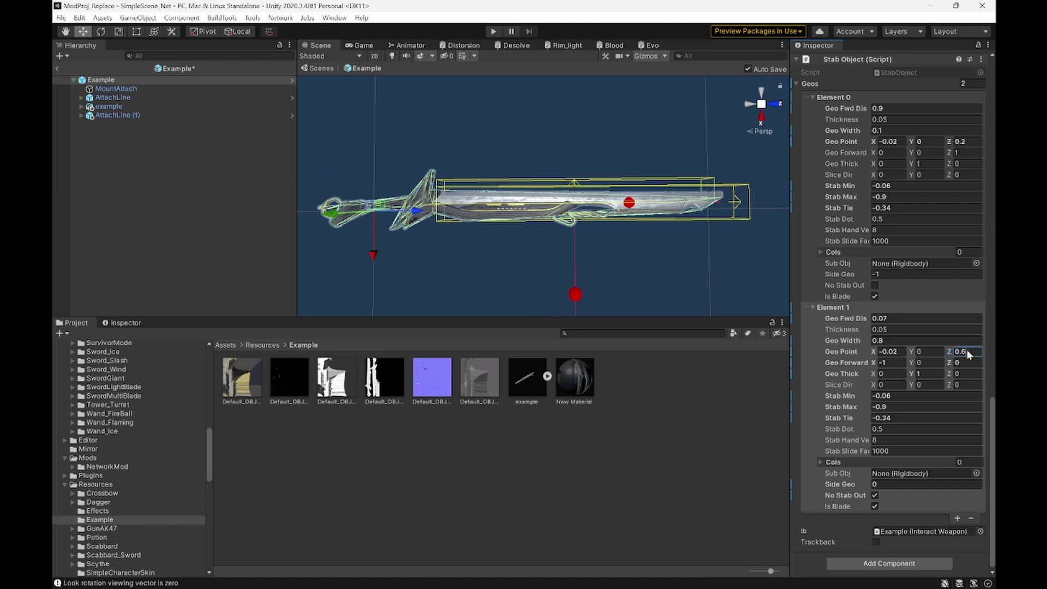
{"action": "key", "text": "BackSpace"}
{"action": "type", "text": "6"}
Set Element 1's Geo Forward Z to 0.02 and inspect the box along the blade's edge up close
{"action": "left_click", "coordinate": [975, 364]}
{"action": "type", "text": "1"}
{"action": "key", "text": "BackSpace"}
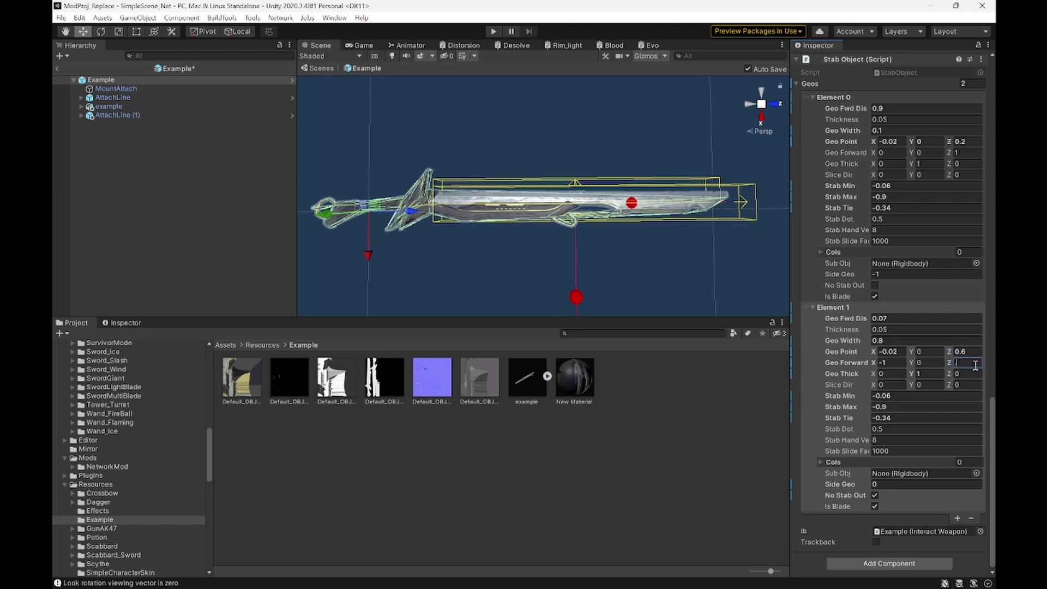
{"action": "type", "text": "02"}
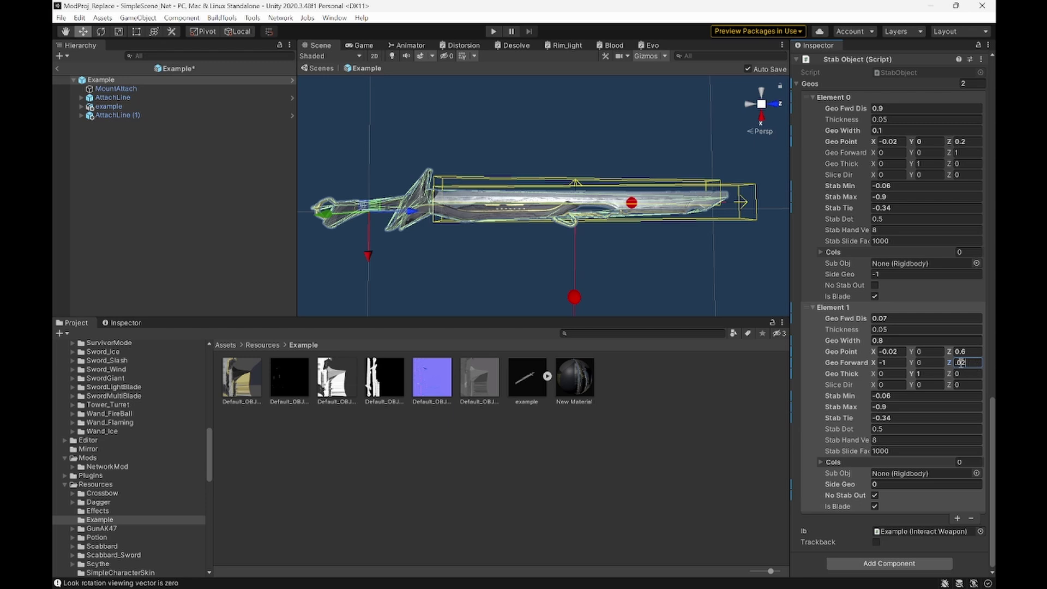
{"action": "scroll", "coordinate": [674, 200], "scroll_direction": "up", "scroll_amount": 1}
{"action": "middle_click_drag", "start_coordinate": [674, 201], "coordinate": [604, 203]}
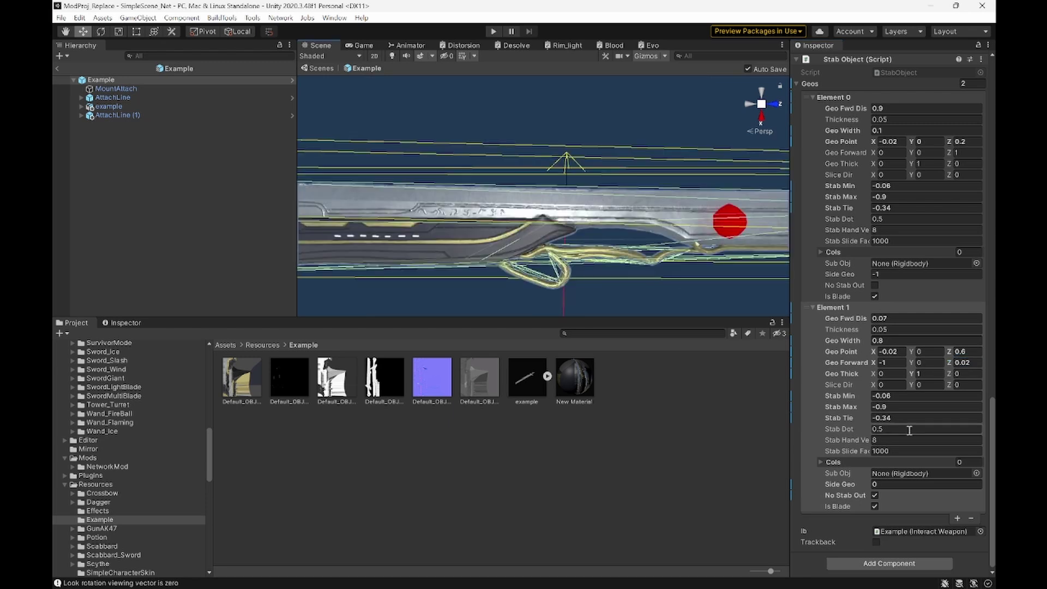
Set Element 1's Stab Min to -0.026 and Stab Max to -0.07
{"action": "left_click", "coordinate": [907, 397]}
{"action": "key", "text": "BackSpace"}
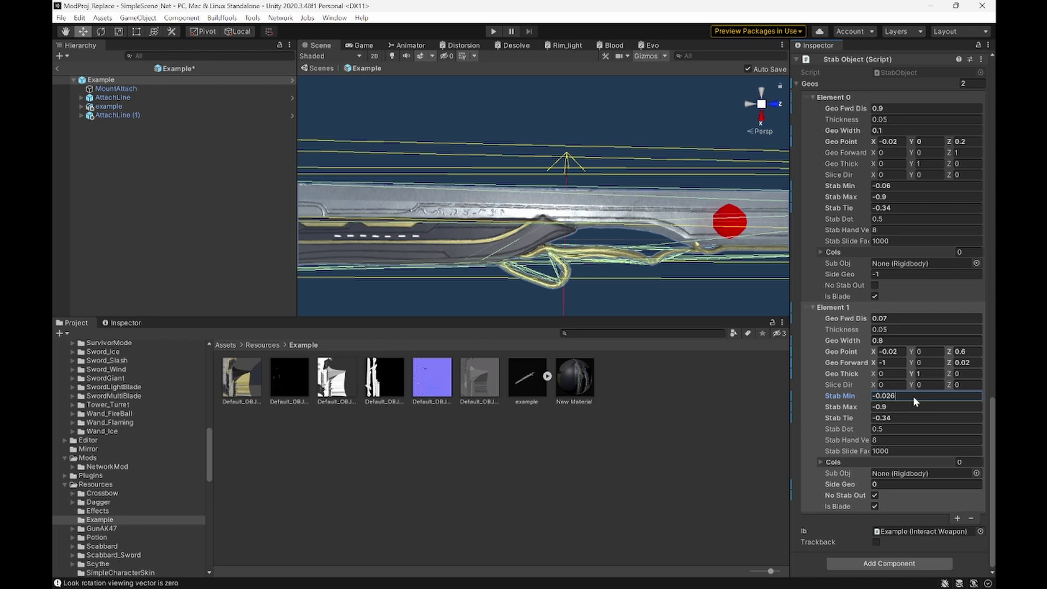
{"action": "left_click", "coordinate": [902, 408]}
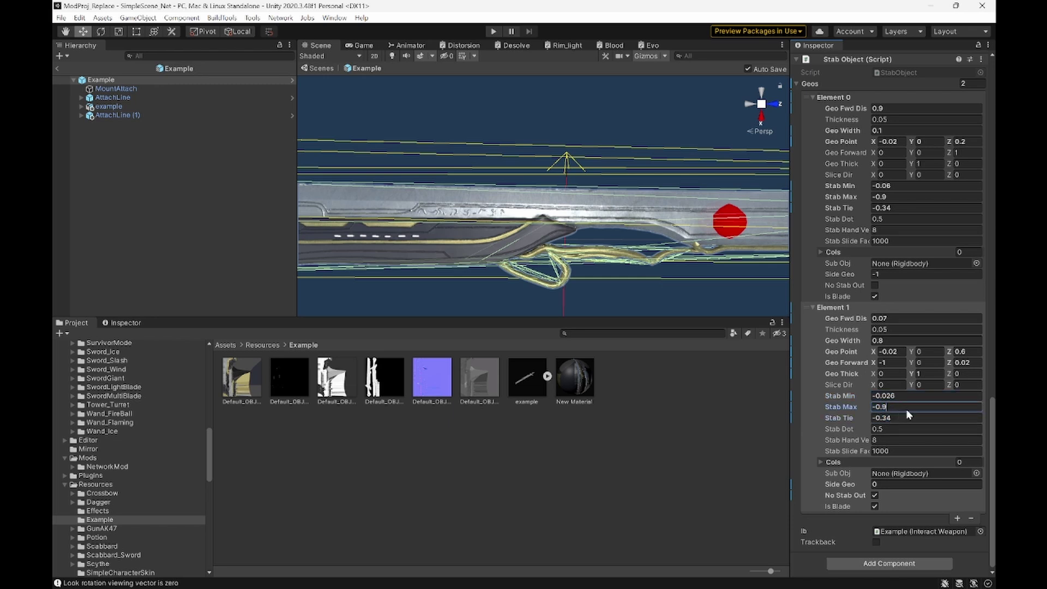
{"action": "key", "text": "BackSpace"}
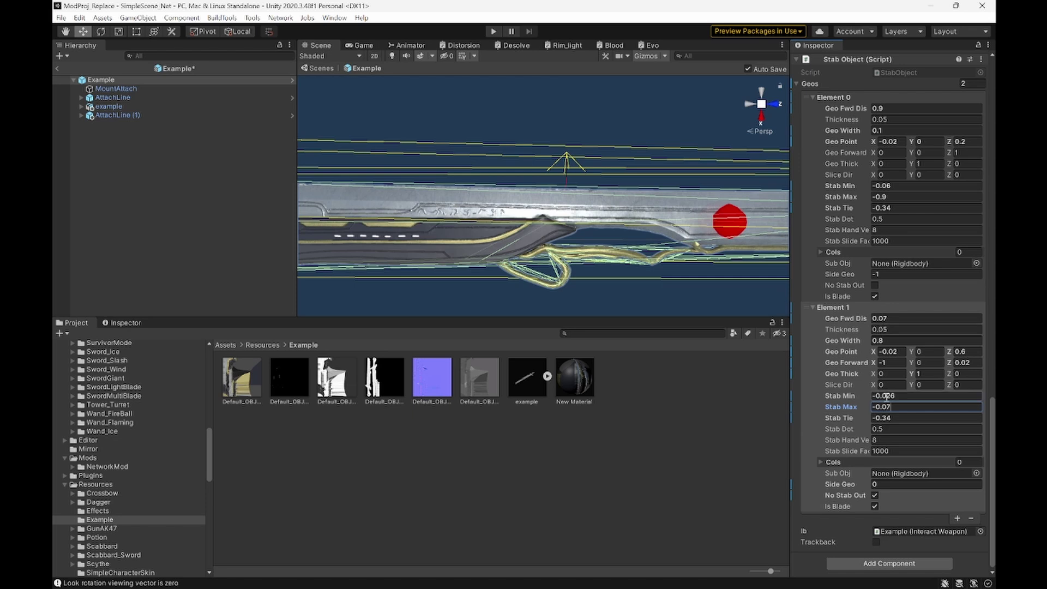
Set Element 1's Stab Tie to -0.07 and check the stab markers against the whole blade
{"action": "left_click", "coordinate": [904, 420]}
{"action": "type", "text": "-0.1"}
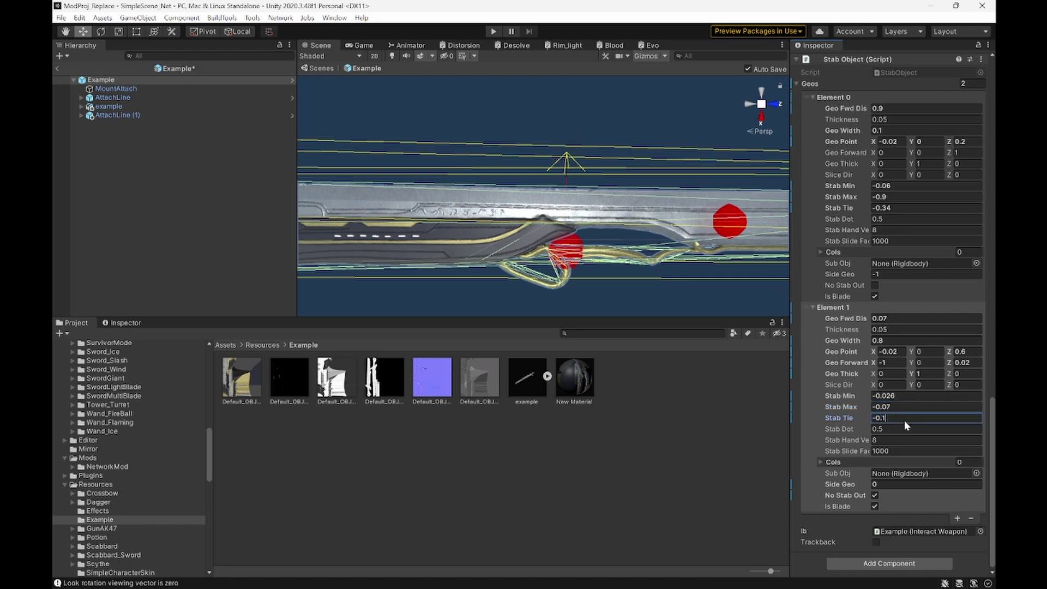
{"action": "key", "text": "BackSpace"}
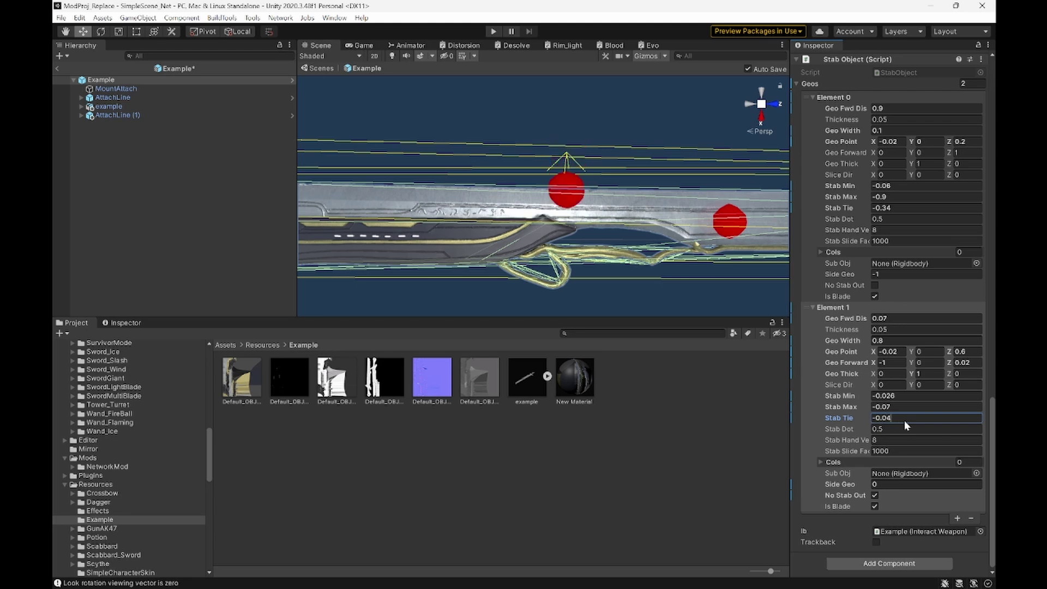
{"action": "type", "text": "07"}
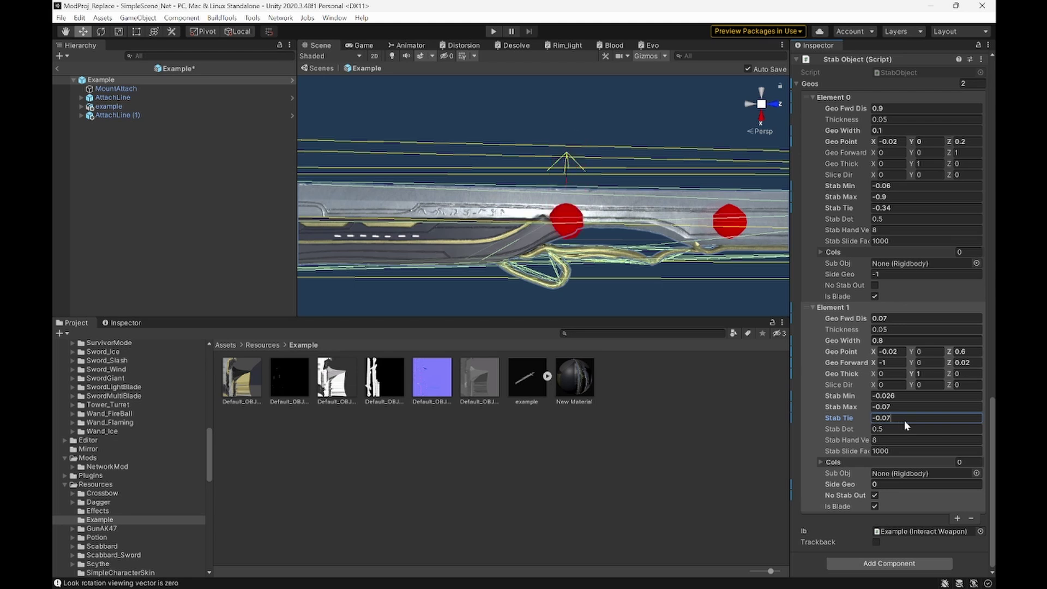
{"action": "right_click", "coordinate": [741, 294]}
{"action": "key", "text": "s"}
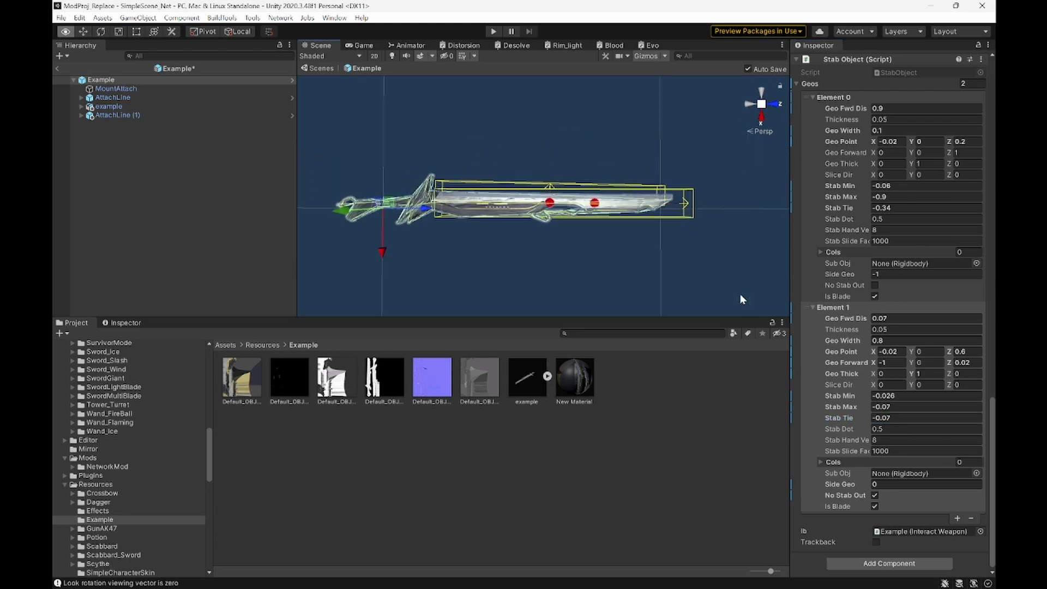
{"action": "key", "text": "w"}
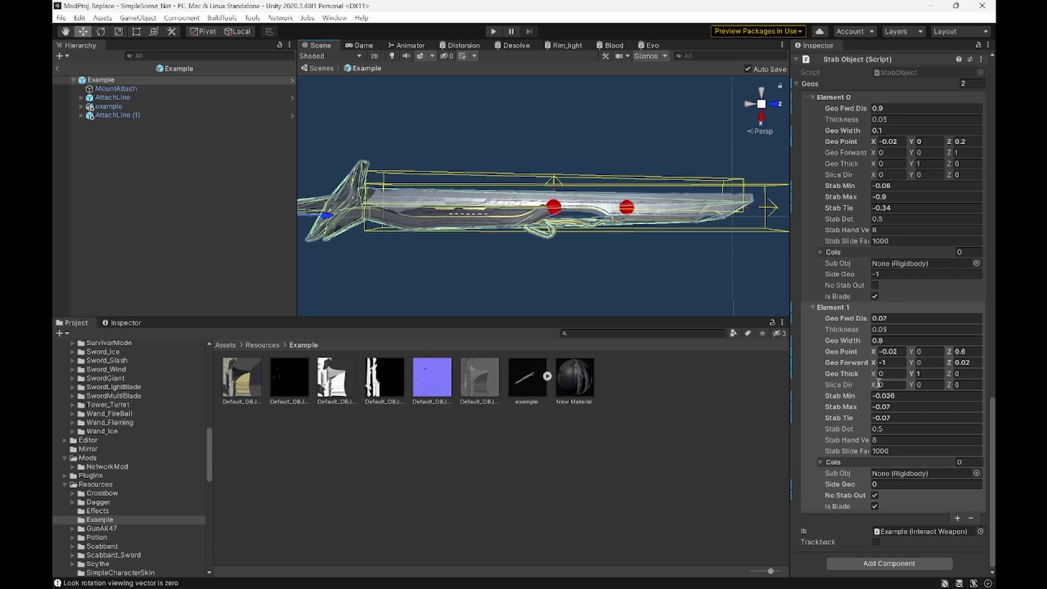
{"action": "mouse_move", "coordinate": [847, 498]}
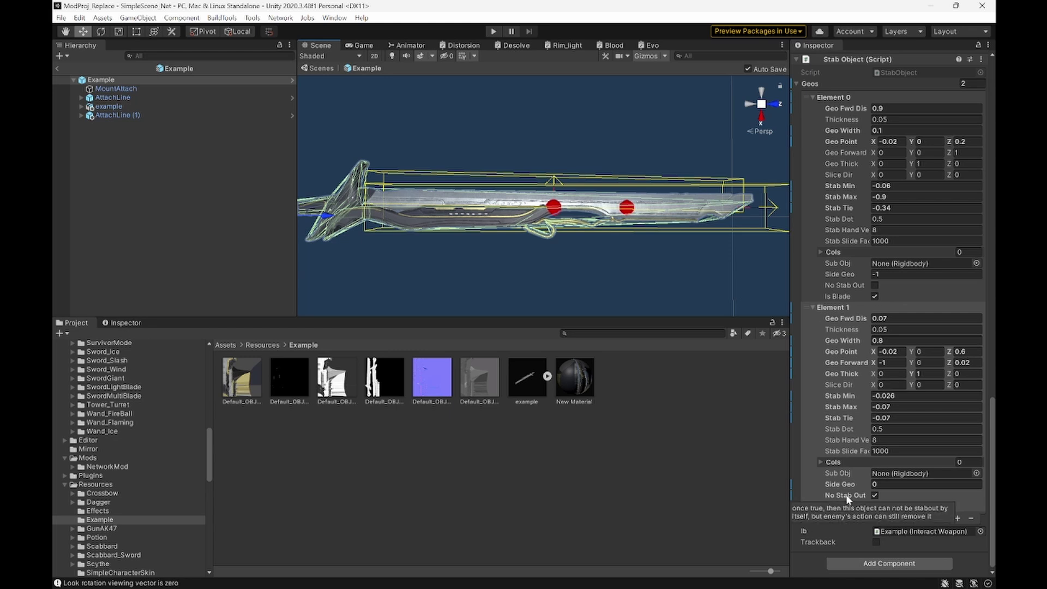
Open the Addressable Config, find the Example folder under Build and set the config's prefix to AURA_
{"action": "key", "text": "ctrl+shift+e"}
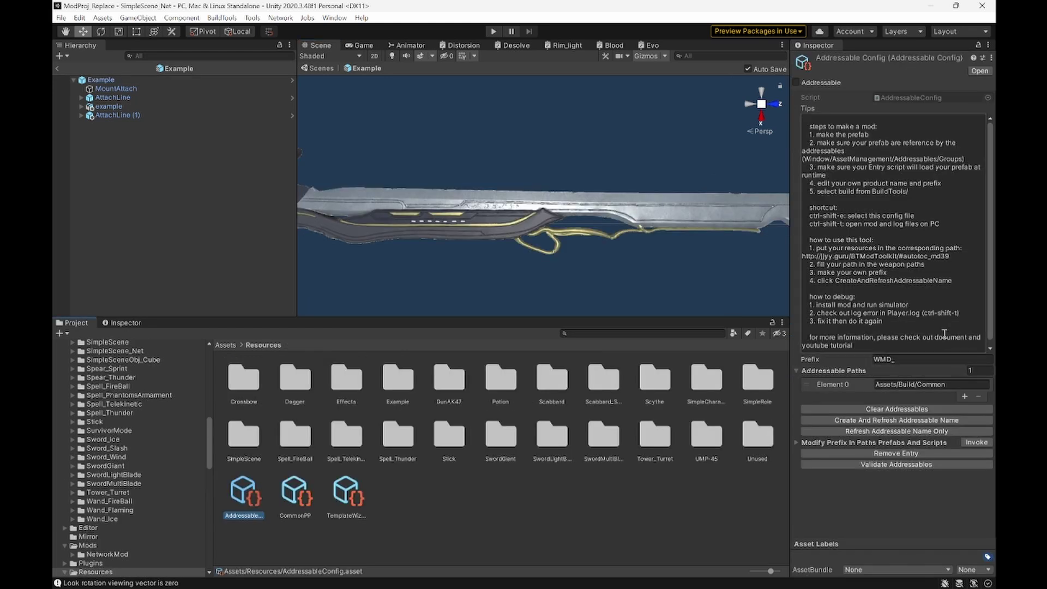
{"action": "scroll", "coordinate": [158, 435], "scroll_direction": "up", "scroll_amount": 15}
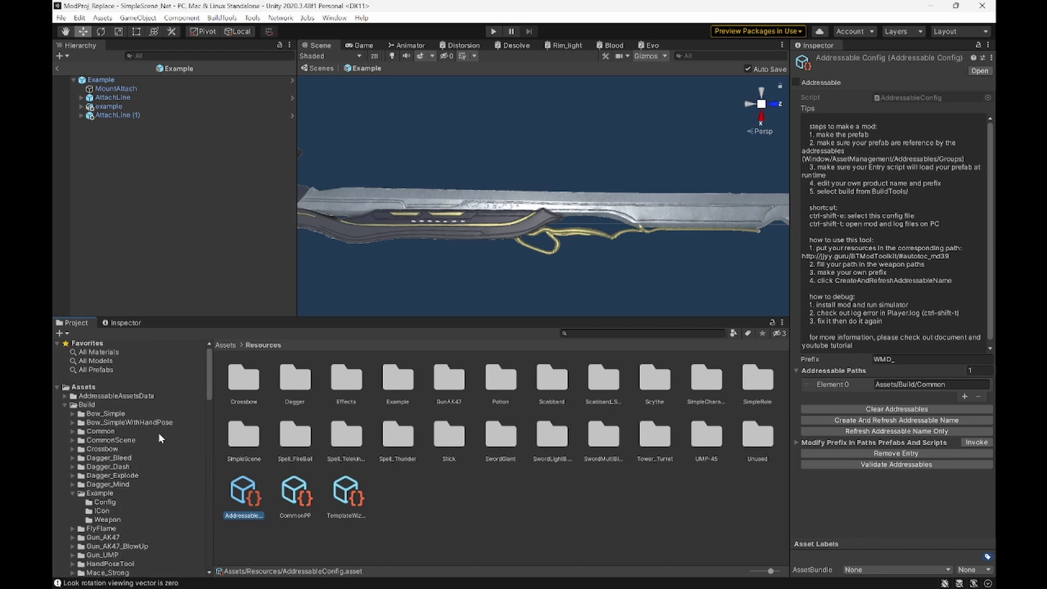
{"action": "left_click", "coordinate": [101, 493]}
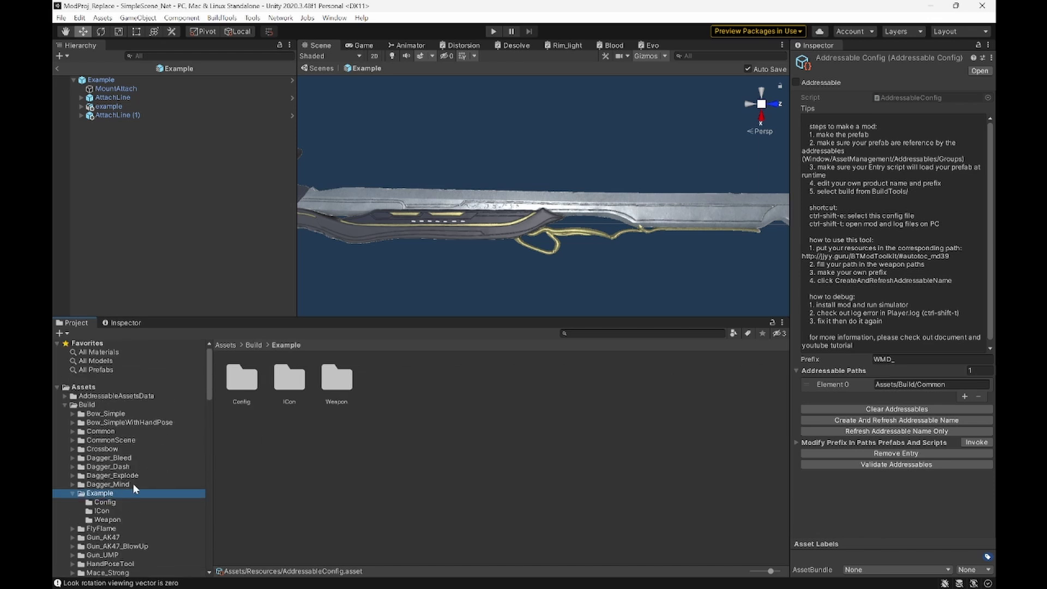
{"action": "left_click", "coordinate": [101, 493]}
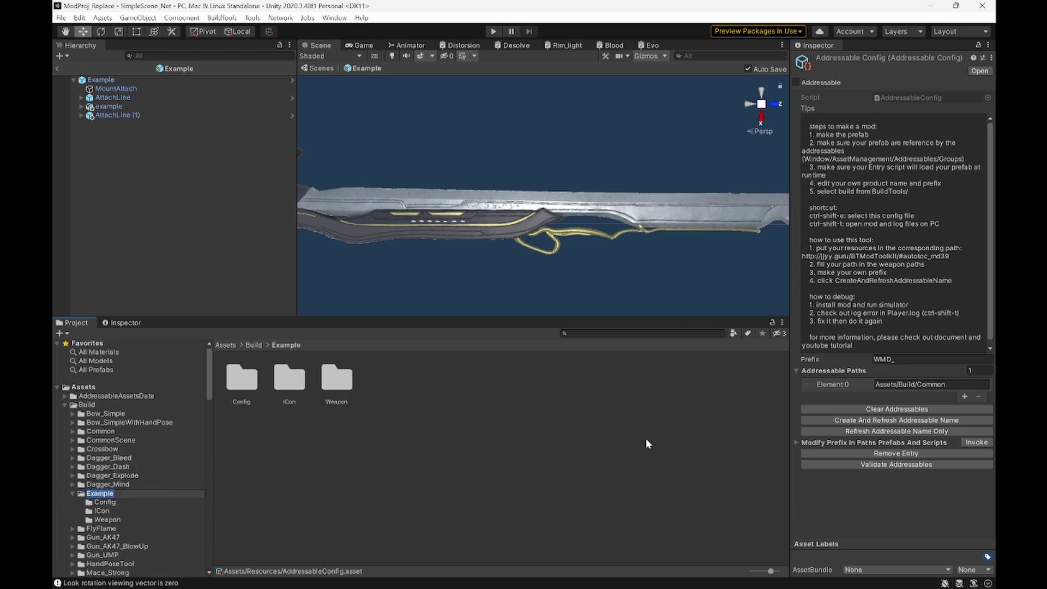
{"action": "left_click", "coordinate": [902, 360]}
{"action": "type", "text": "AURA_"}
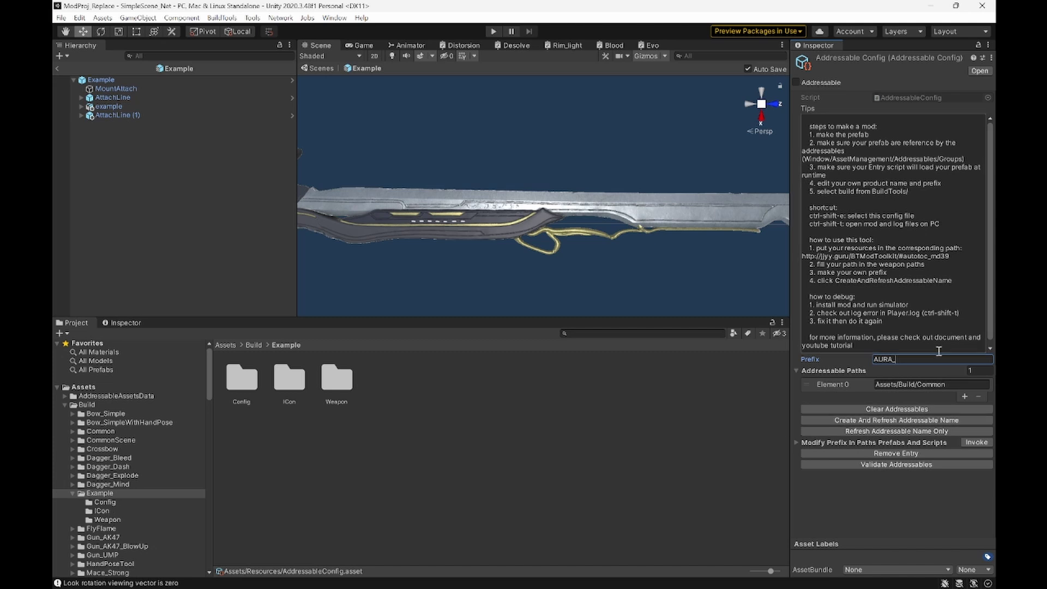
Add a second addressable path and set it to Assets/Build/Example
{"action": "left_click", "coordinate": [965, 397]}
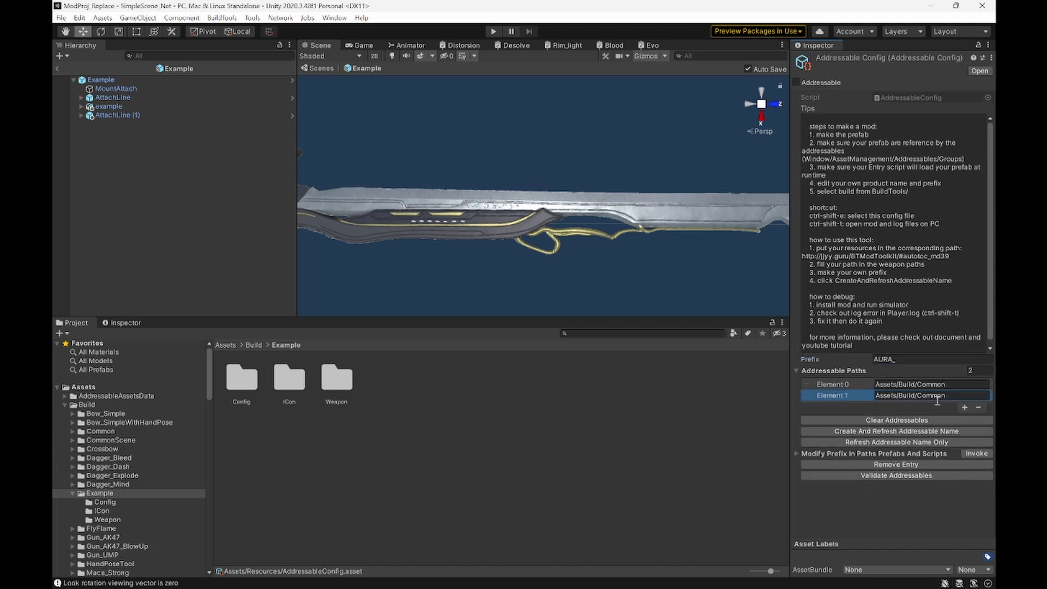
{"action": "left_click", "coordinate": [938, 398]}
{"action": "left_click_drag", "start_coordinate": [916, 397], "coordinate": [977, 402]}
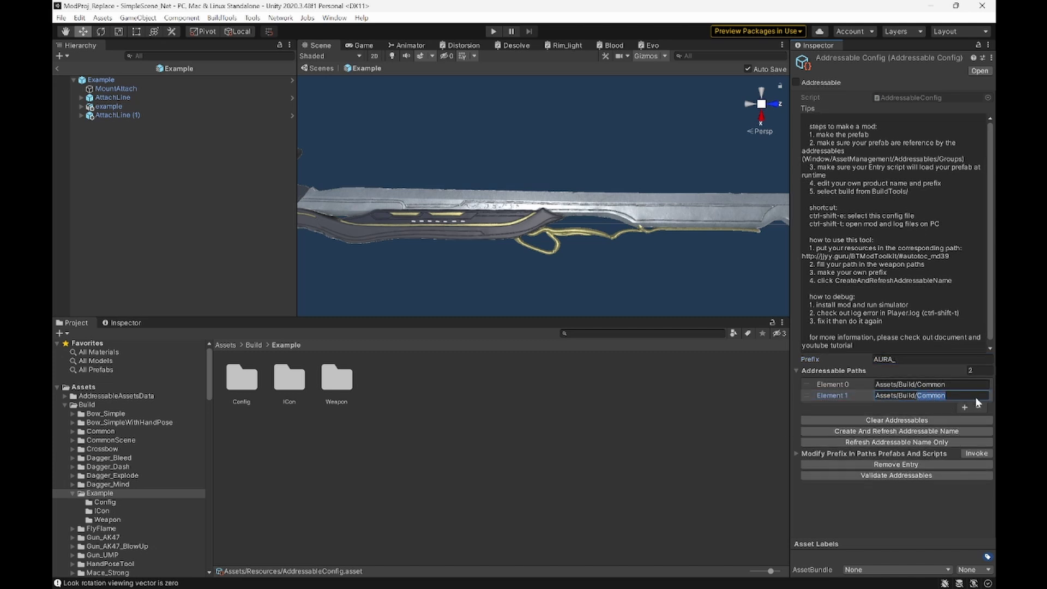
{"action": "type", "text": "Example"}
Clear the existing addressables and create and refresh the addressable names
{"action": "left_click", "coordinate": [914, 419]}
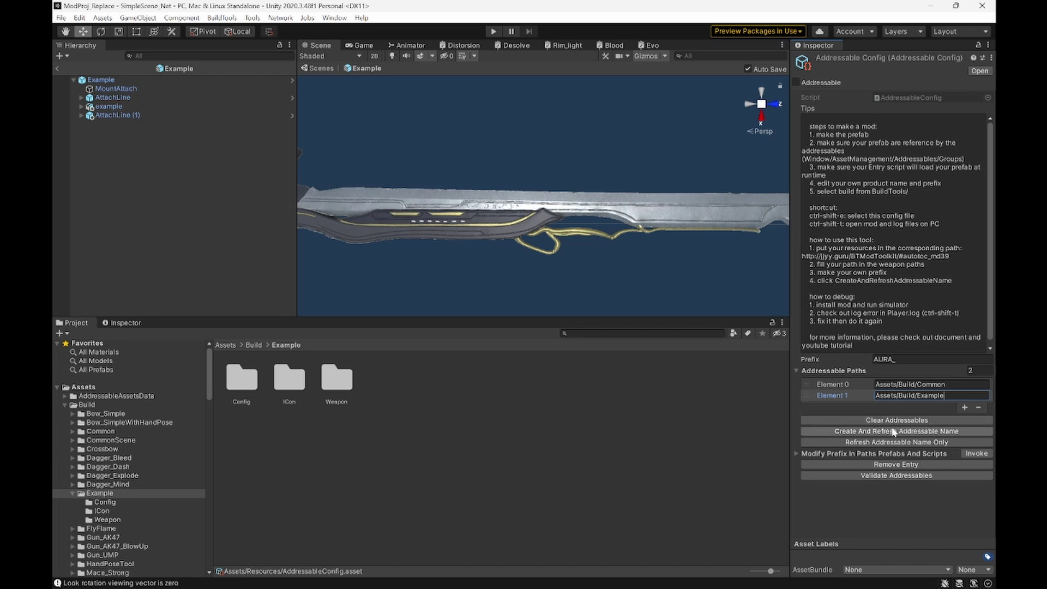
{"action": "left_click", "coordinate": [893, 430]}
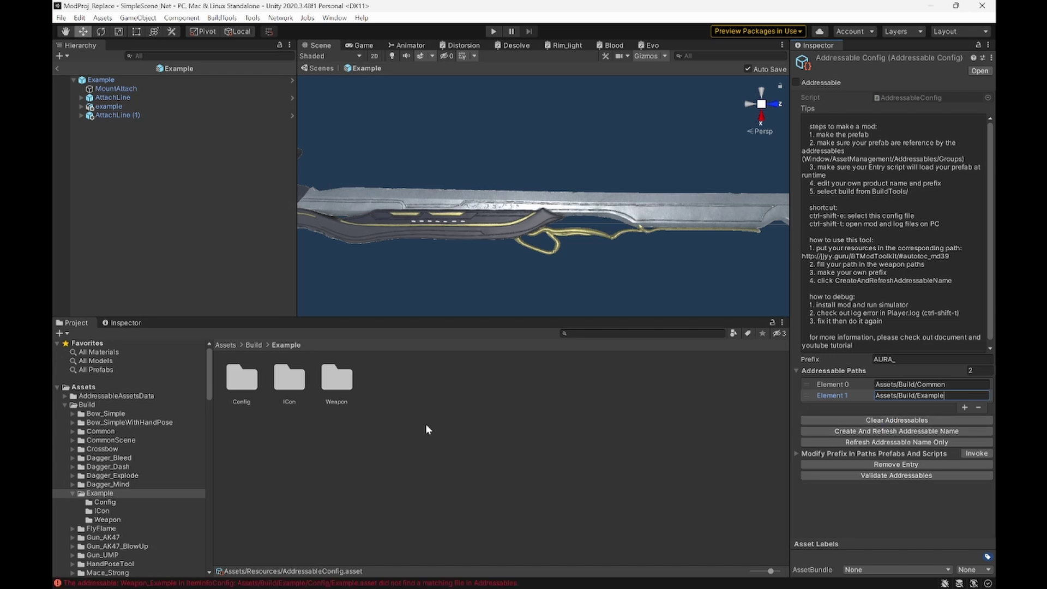
Copy AURA_Example from the addressable name of the Example prefab in the Weapon folder
{"action": "left_click", "coordinate": [130, 518]}
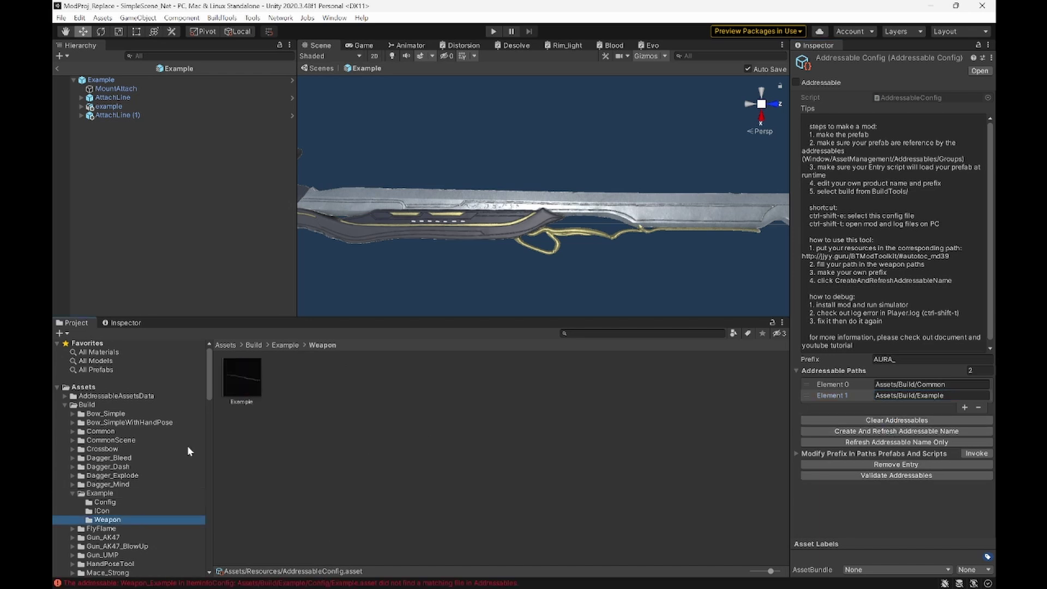
{"action": "left_click", "coordinate": [240, 381]}
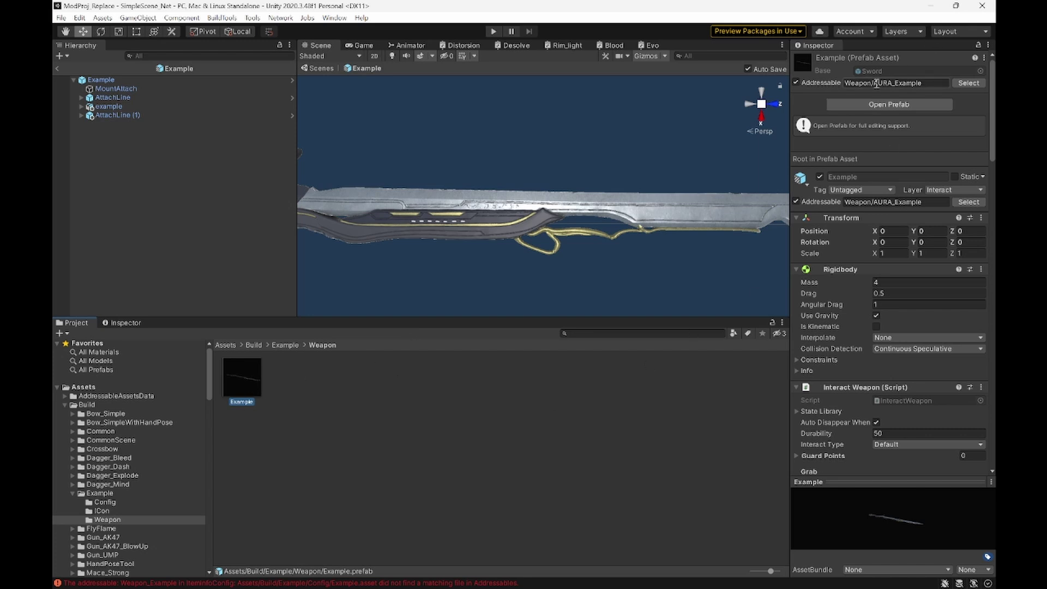
{"action": "left_click_drag", "start_coordinate": [876, 83], "coordinate": [931, 84]}
{"action": "key", "text": "ctrl+c"}
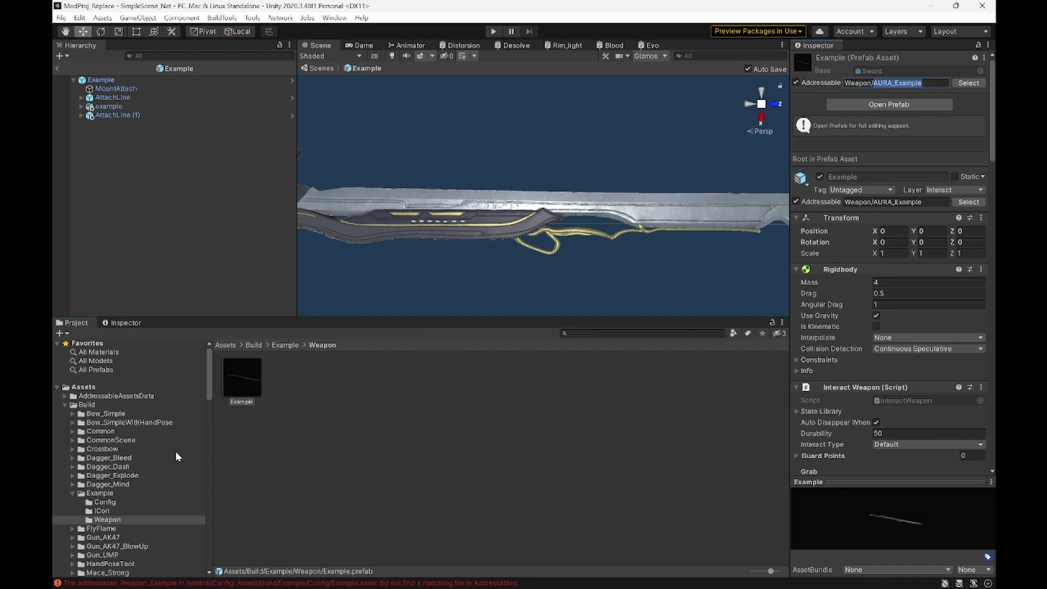
In the Example item info config, set Add Store Item to AURA_Example, Name to Future Sword and Desc to Example Weapon
{"action": "left_click", "coordinate": [119, 503]}
{"action": "left_click", "coordinate": [238, 391]}
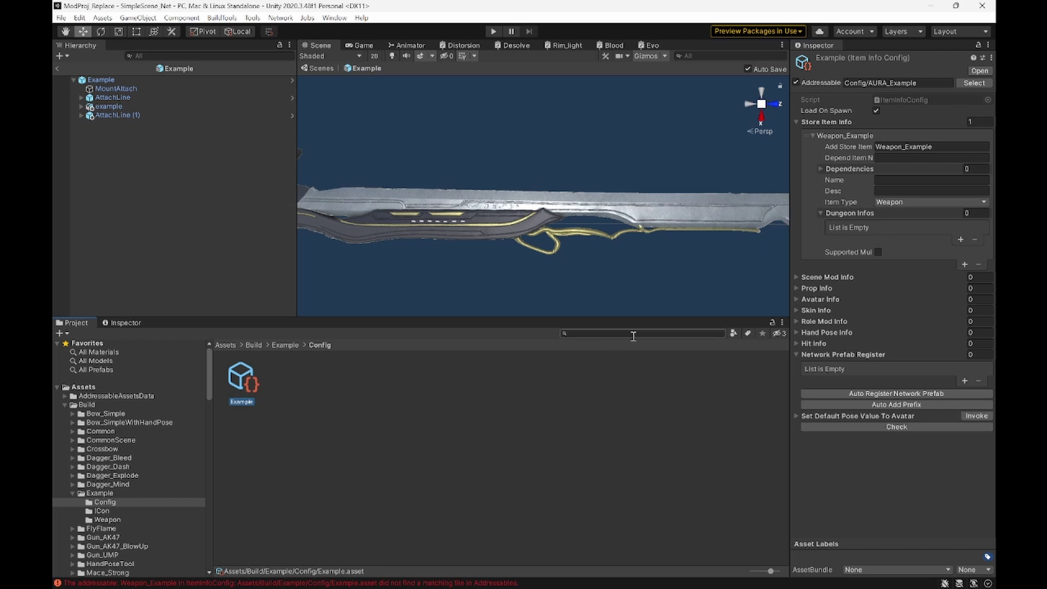
{"action": "left_click", "coordinate": [929, 147]}
{"action": "key", "text": "ctrl+v"}
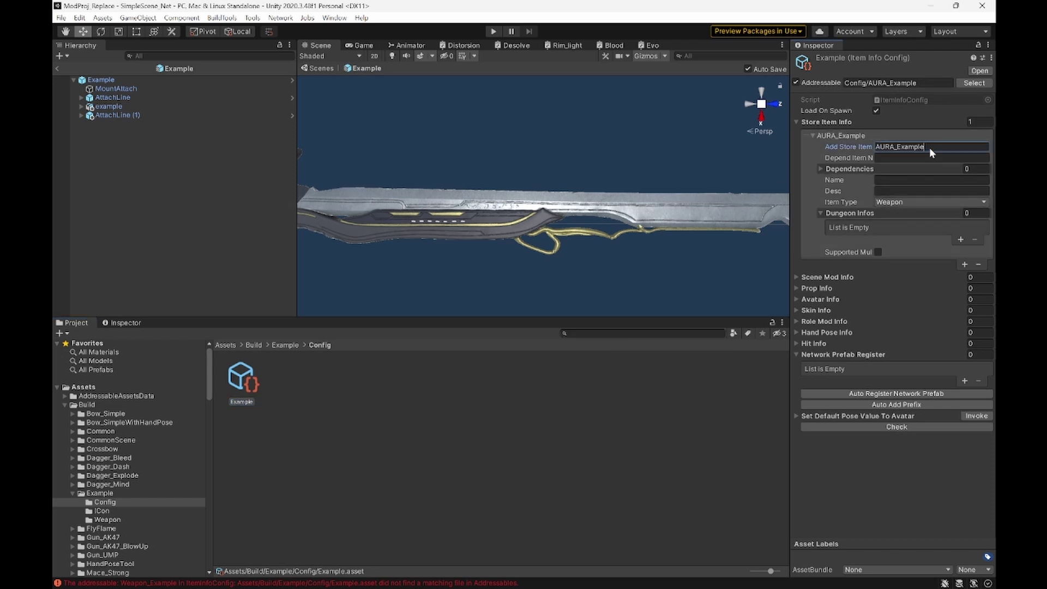
{"action": "left_click", "coordinate": [896, 180]}
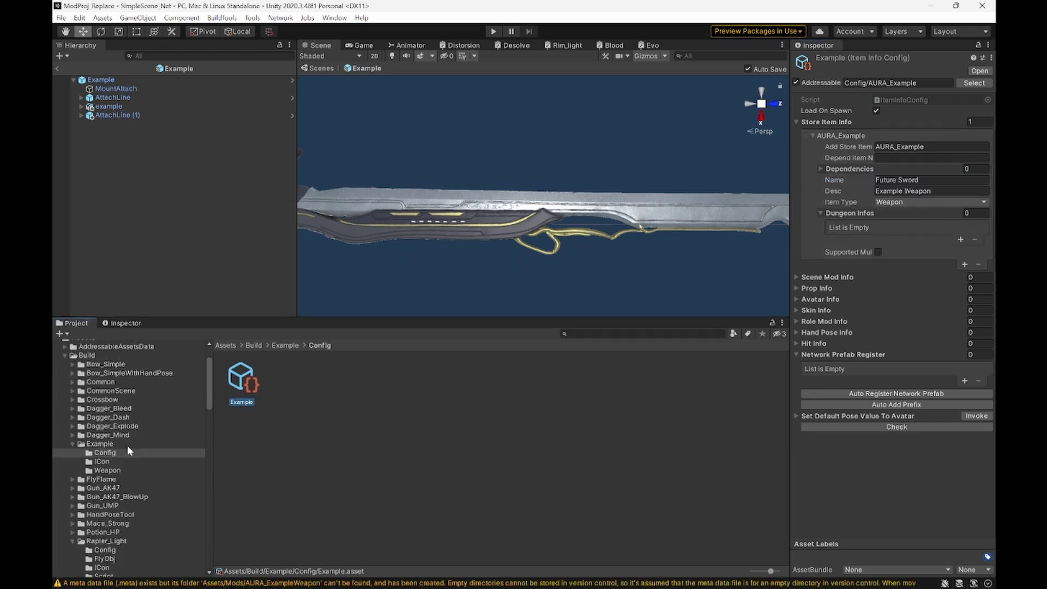
Set the Durability of the Example weapon prefab's Interact Weapon script to 100
{"action": "left_click", "coordinate": [107, 470]}
{"action": "left_click", "coordinate": [240, 392]}
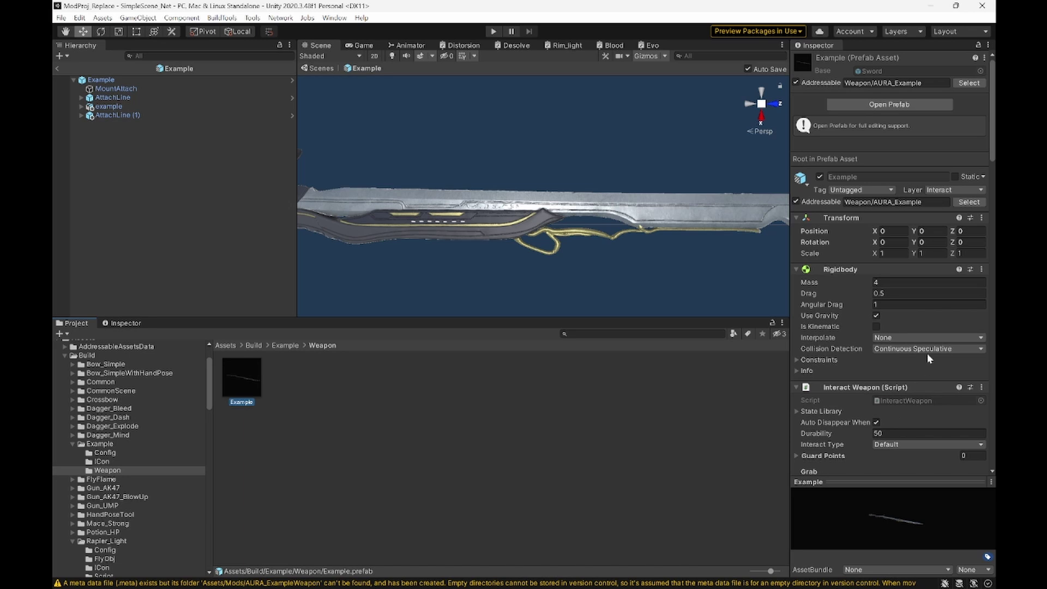
{"action": "scroll", "coordinate": [927, 354], "scroll_direction": "down", "scroll_amount": 3}
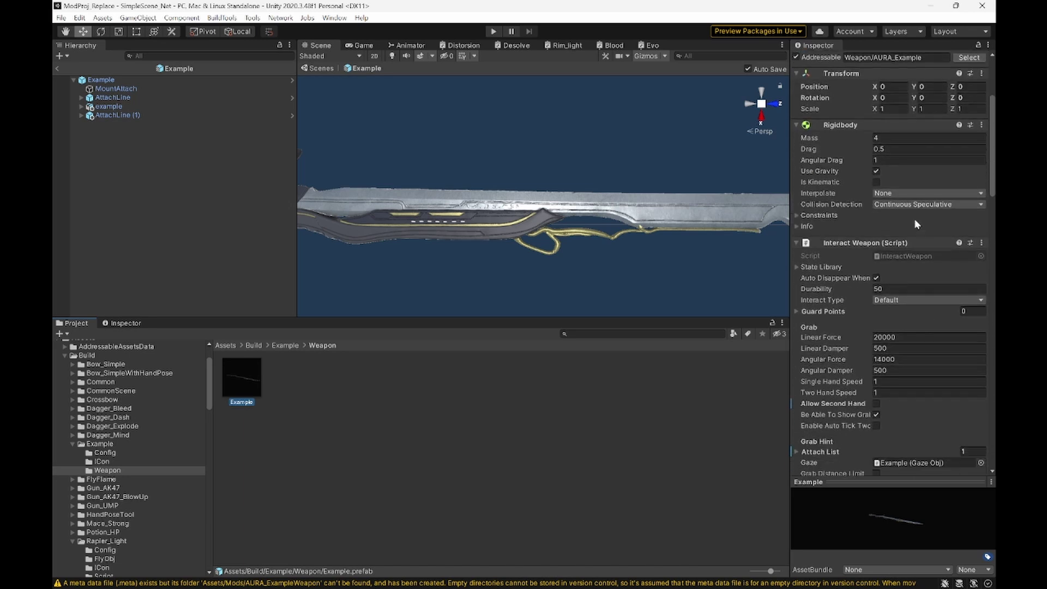
{"action": "left_click", "coordinate": [893, 290]}
{"action": "type", "text": "-1"}
Look through the weapon prefab's script settings and clear the Enhance Level value for editing
{"action": "scroll", "coordinate": [863, 292], "scroll_direction": "down", "scroll_amount": 15}
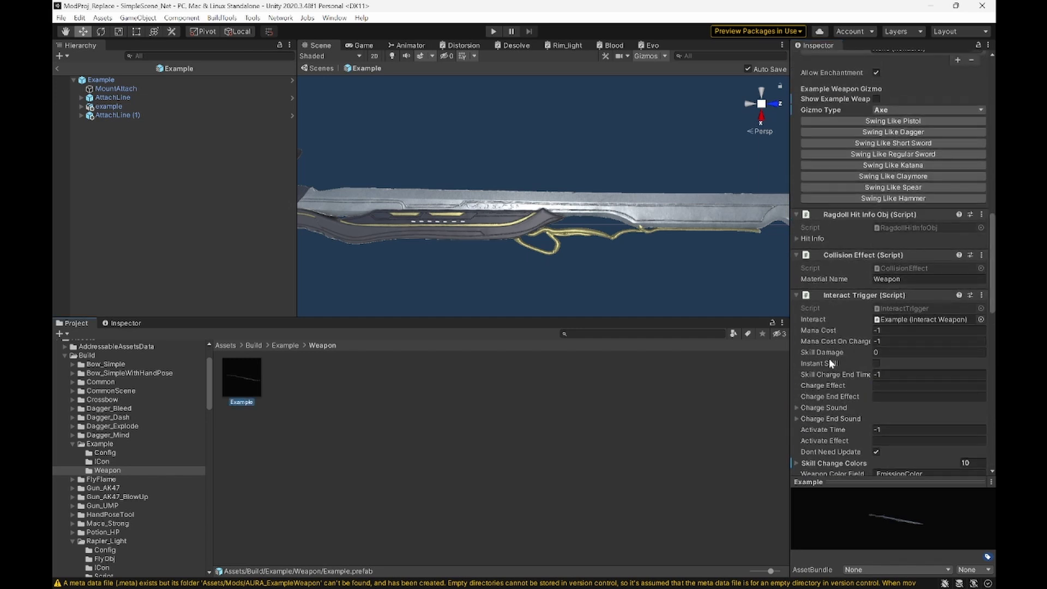
{"action": "scroll", "coordinate": [829, 363], "scroll_direction": "up", "scroll_amount": 2}
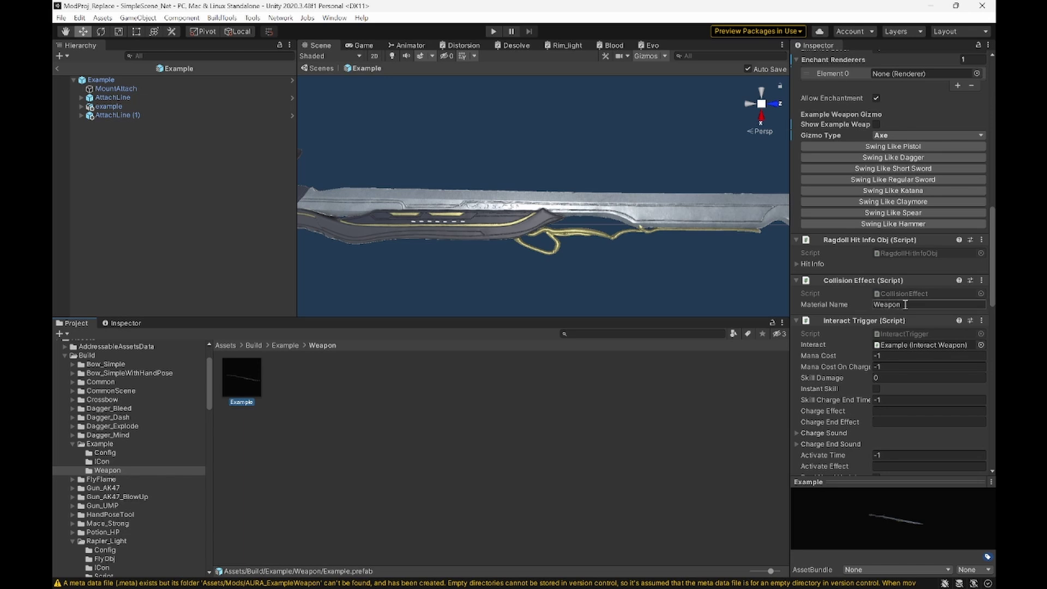
{"action": "scroll", "coordinate": [906, 304], "scroll_direction": "up", "scroll_amount": 6}
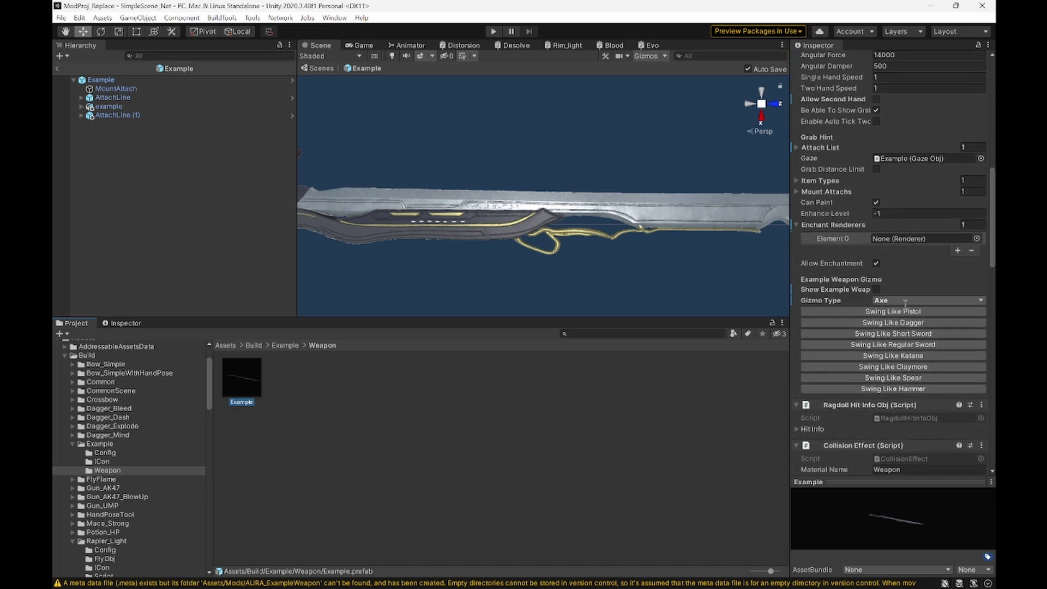
{"action": "scroll", "coordinate": [892, 298], "scroll_direction": "up", "scroll_amount": 3}
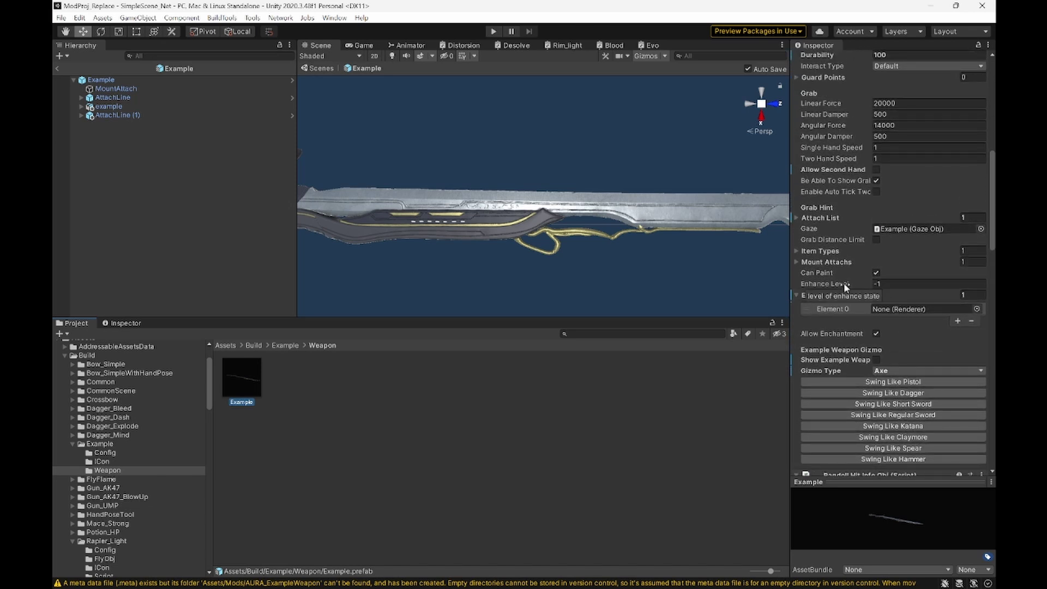
{"action": "left_click", "coordinate": [894, 285]}
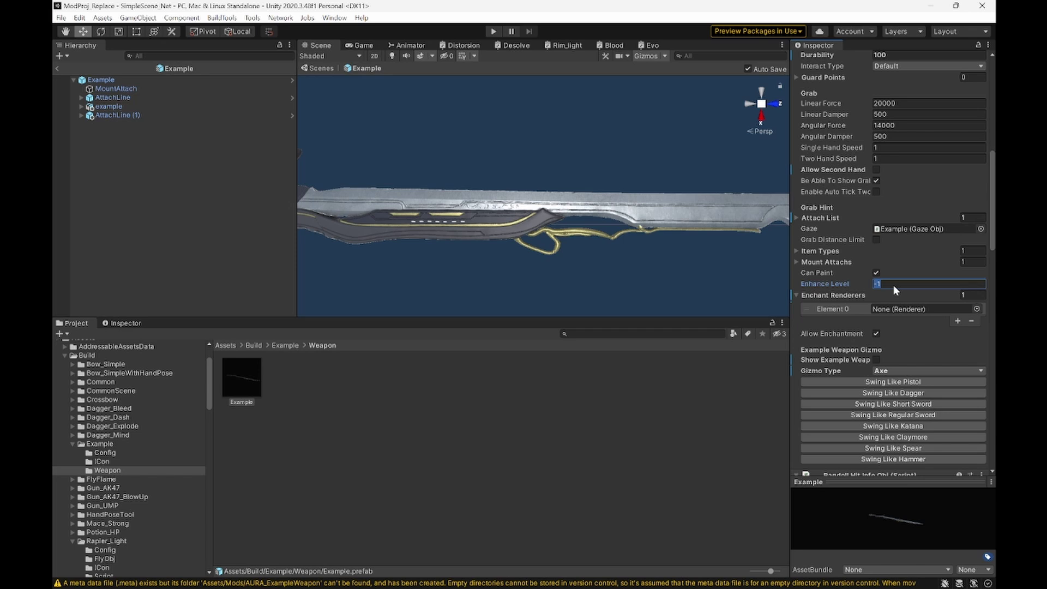
{"action": "key", "text": "BackSpace"}
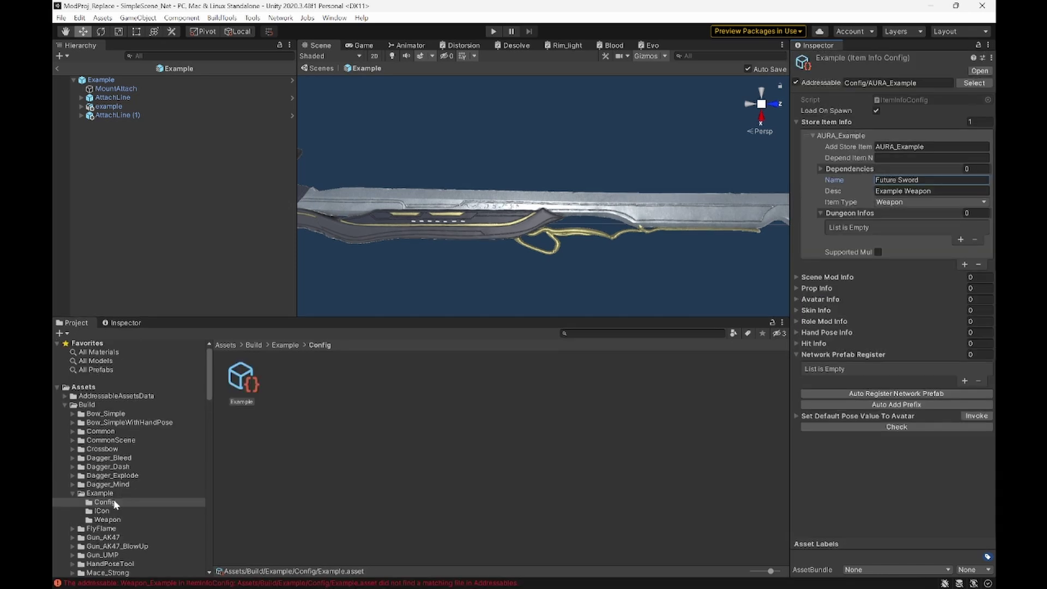
Delete the placeholder Example icon from the Example mod's ICon folder
{"action": "left_click", "coordinate": [133, 512]}
{"action": "left_click", "coordinate": [246, 387]}
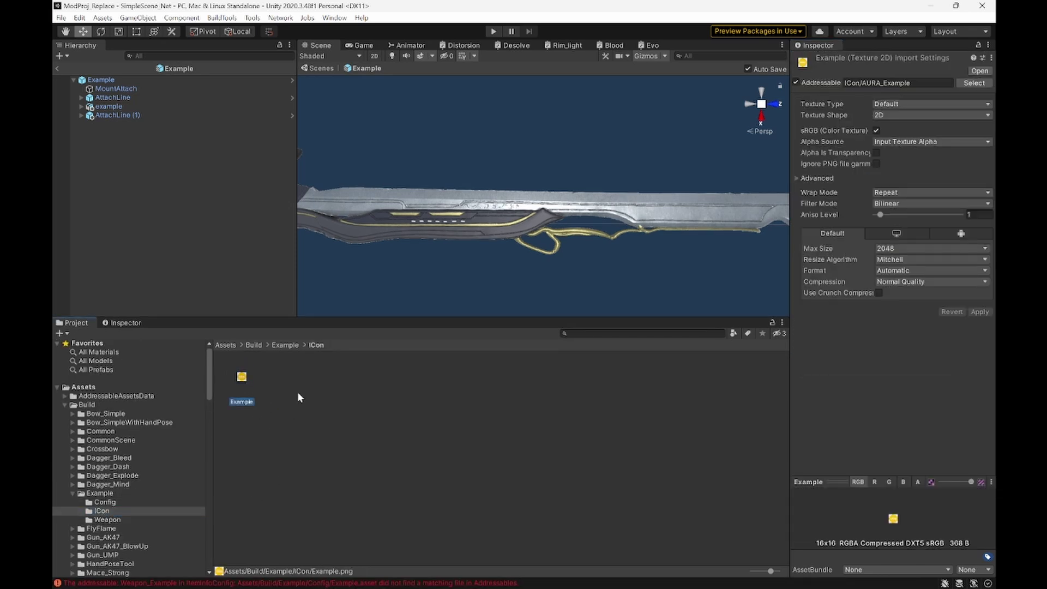
{"action": "key", "text": "Delete"}
{"action": "key", "text": "Return"}
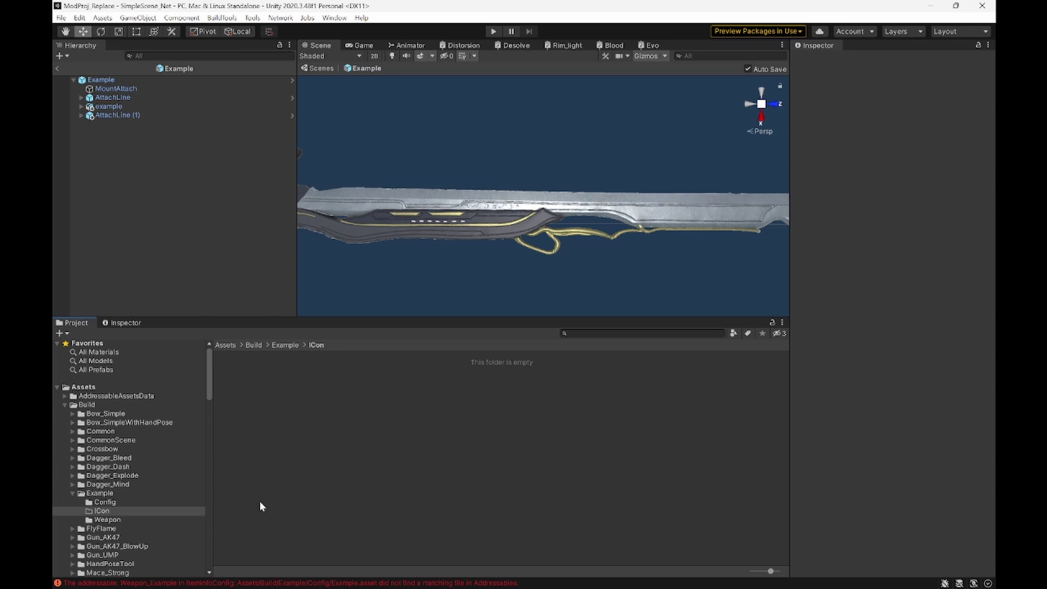
Show the Example mod's ICon folder in File Explorer and copy its full path
{"action": "right_click", "coordinate": [280, 421]}
{"action": "left_click", "coordinate": [310, 101]}
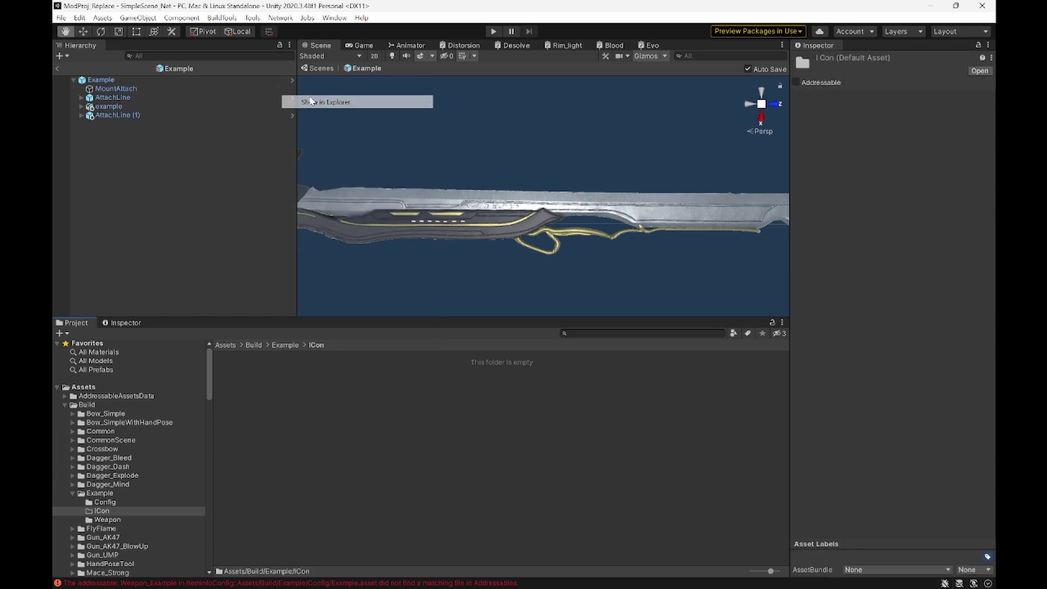
{"action": "double_click", "coordinate": [332, 185]}
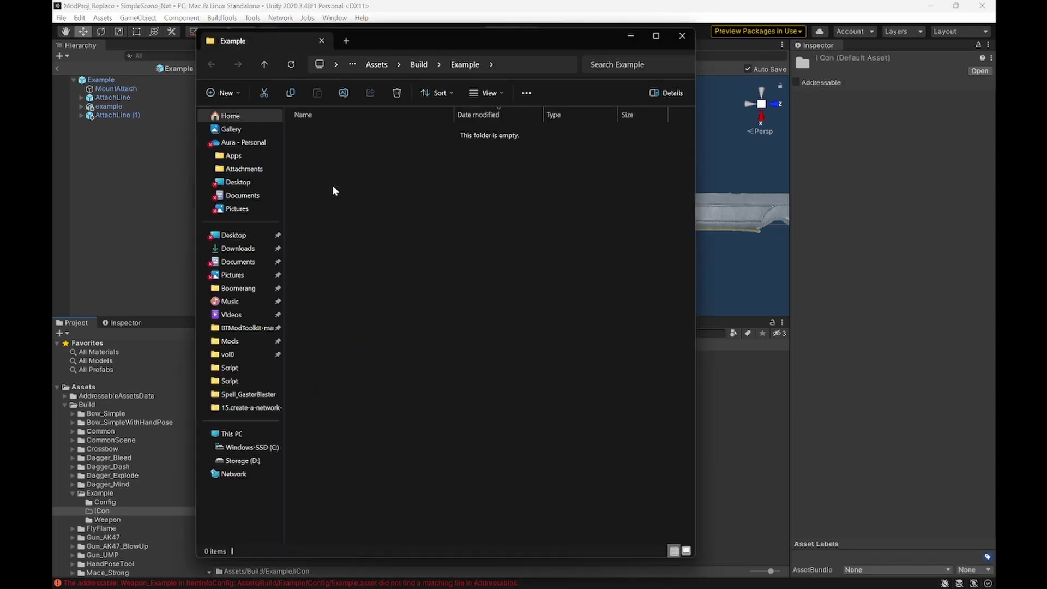
{"action": "left_click", "coordinate": [523, 65]}
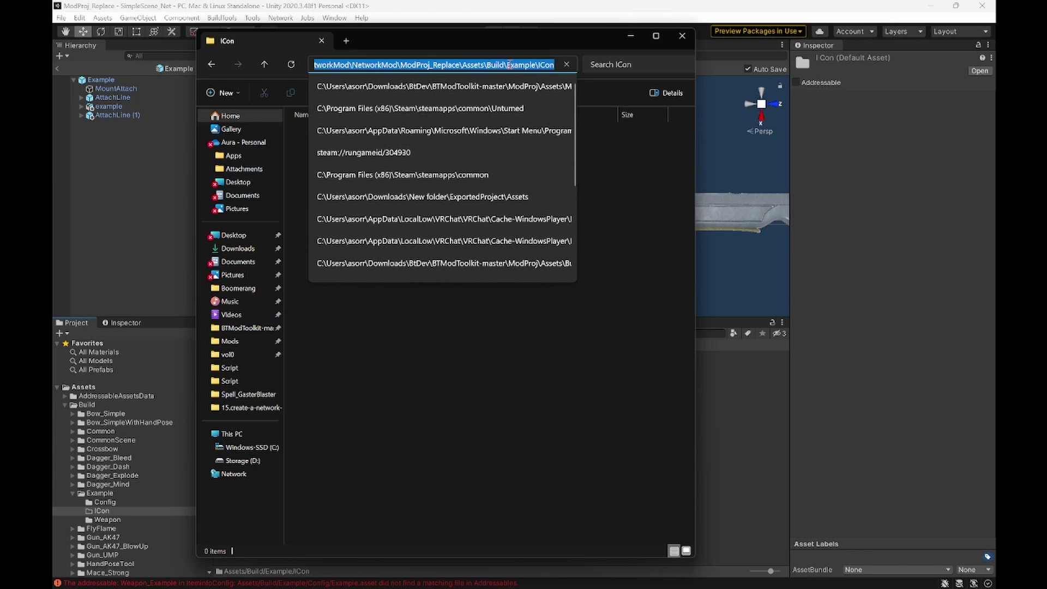
{"action": "left_click", "coordinate": [682, 36]}
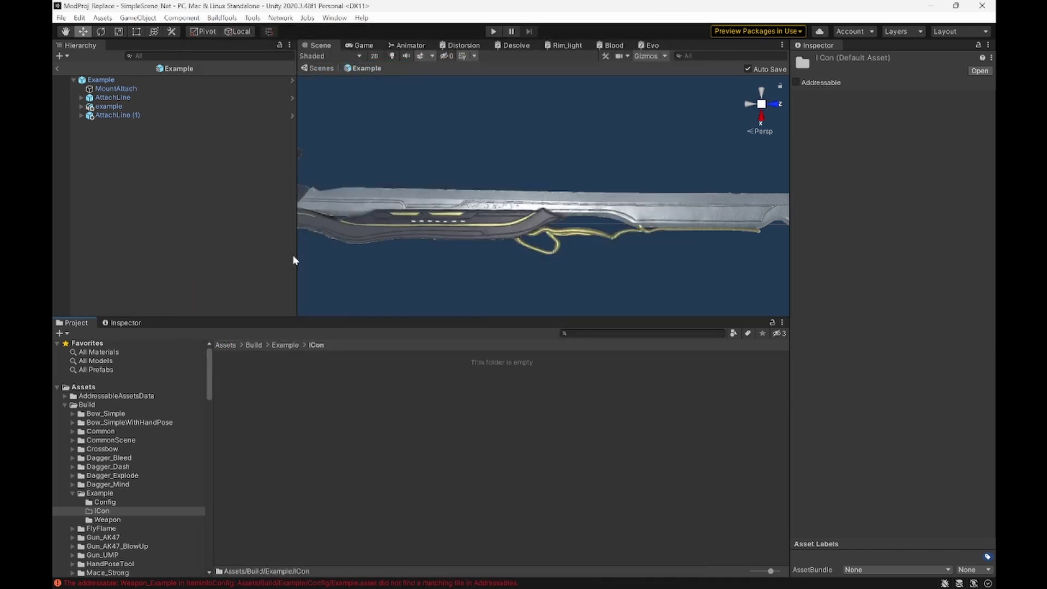
Open the Icon Generator and rotate the Example sword's preview to a diagonal view with a Zoom Level of .1
{"action": "left_click", "coordinate": [253, 17]}
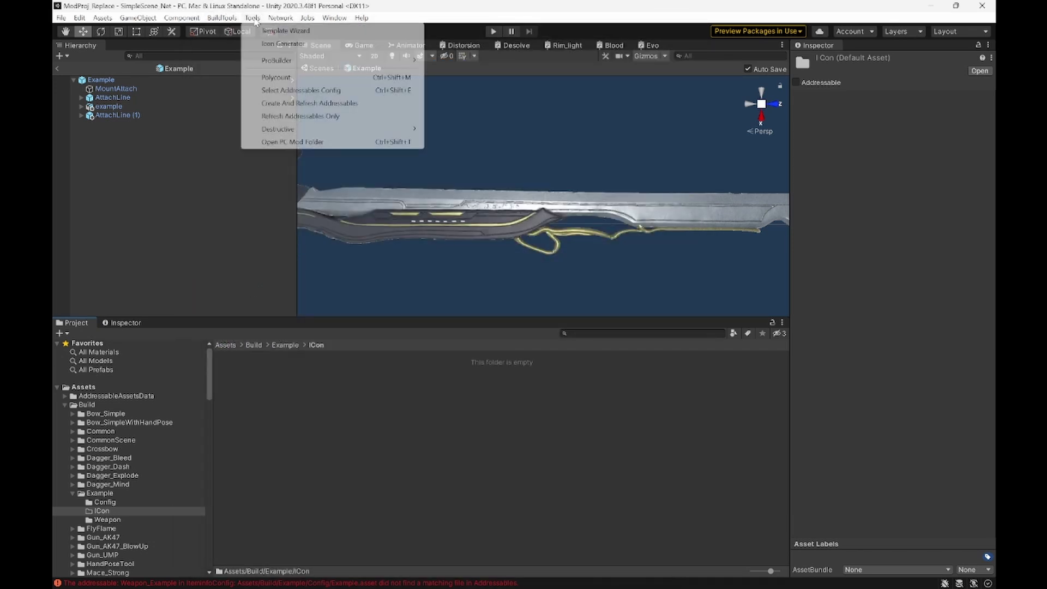
{"action": "left_click", "coordinate": [275, 44]}
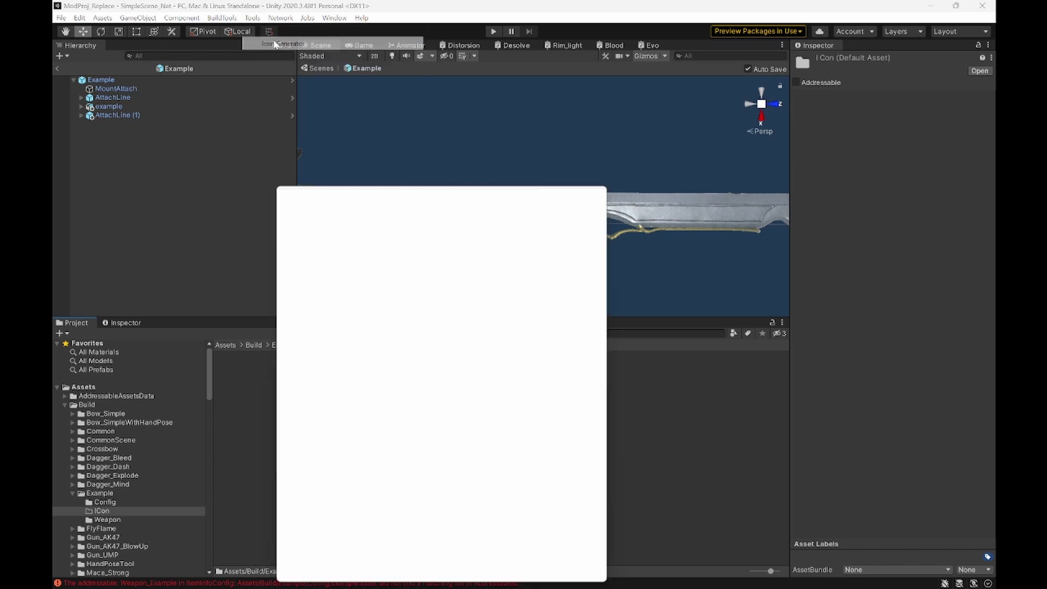
{"action": "left_click", "coordinate": [525, 212]}
{"action": "left_click_drag", "start_coordinate": [525, 213], "coordinate": [507, 216]}
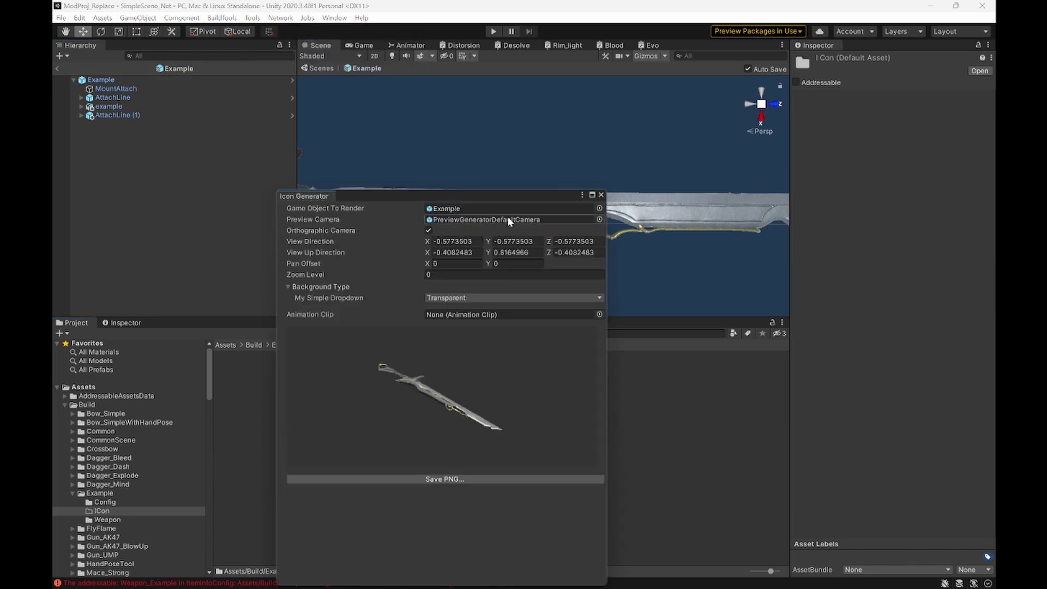
{"action": "left_click_drag", "start_coordinate": [429, 391], "coordinate": [479, 444]}
Save the sword preview as Example.png in Assets/Build/Example/ICon and close the Icon Generator
{"action": "left_click", "coordinate": [455, 481]}
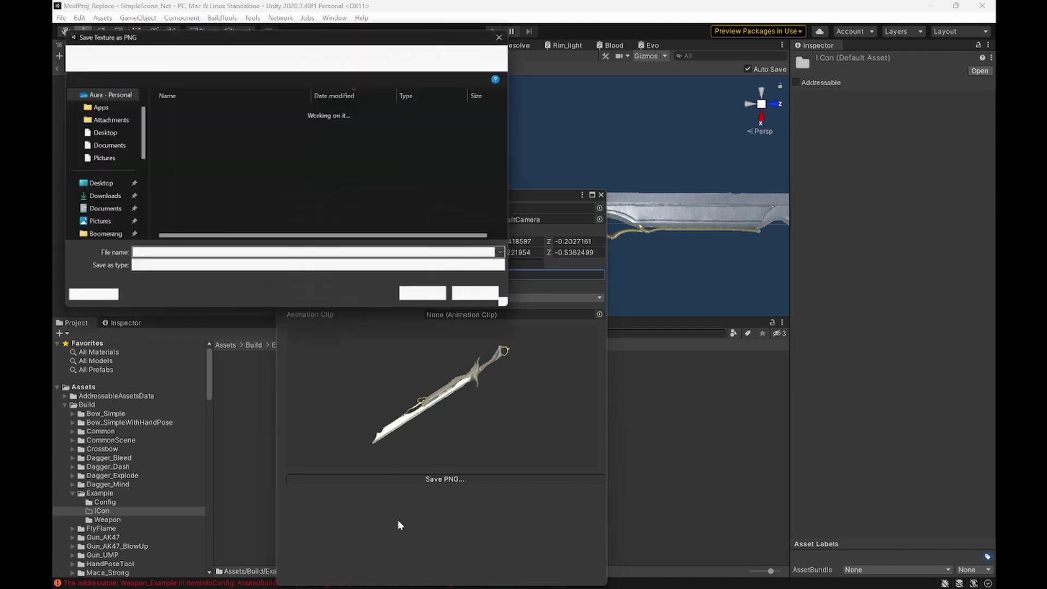
{"action": "left_click", "coordinate": [345, 54]}
{"action": "key", "text": "ctrl+v"}
{"action": "key", "text": "Return"}
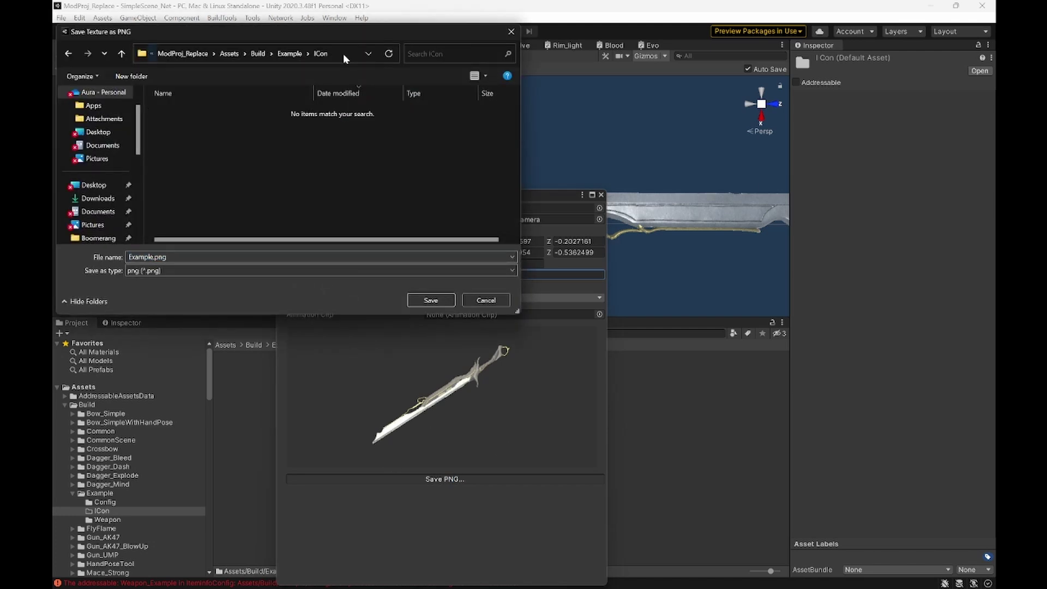
{"action": "left_click", "coordinate": [431, 301]}
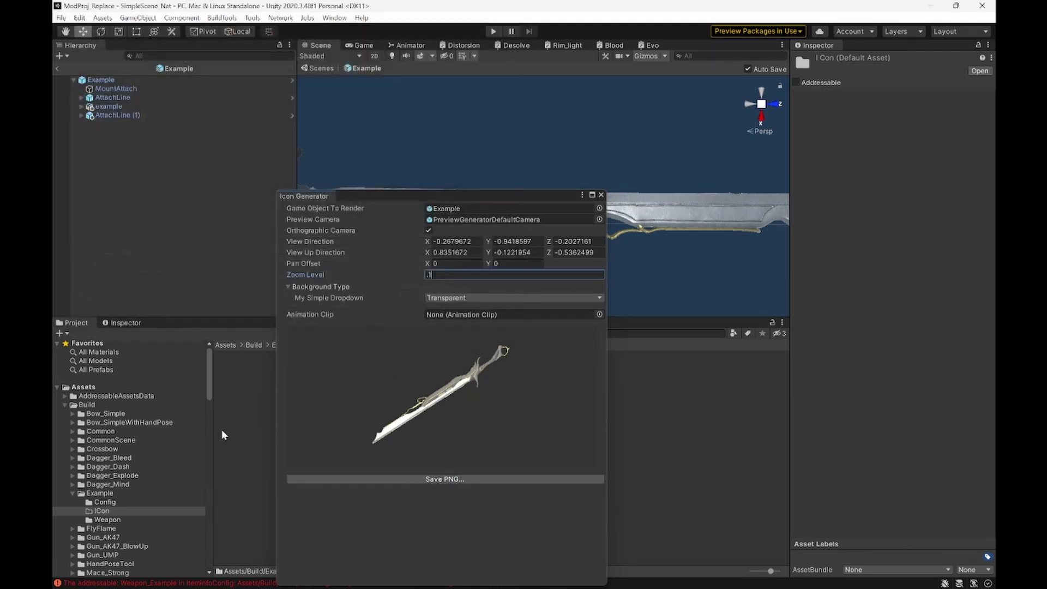
{"action": "left_click", "coordinate": [601, 195]}
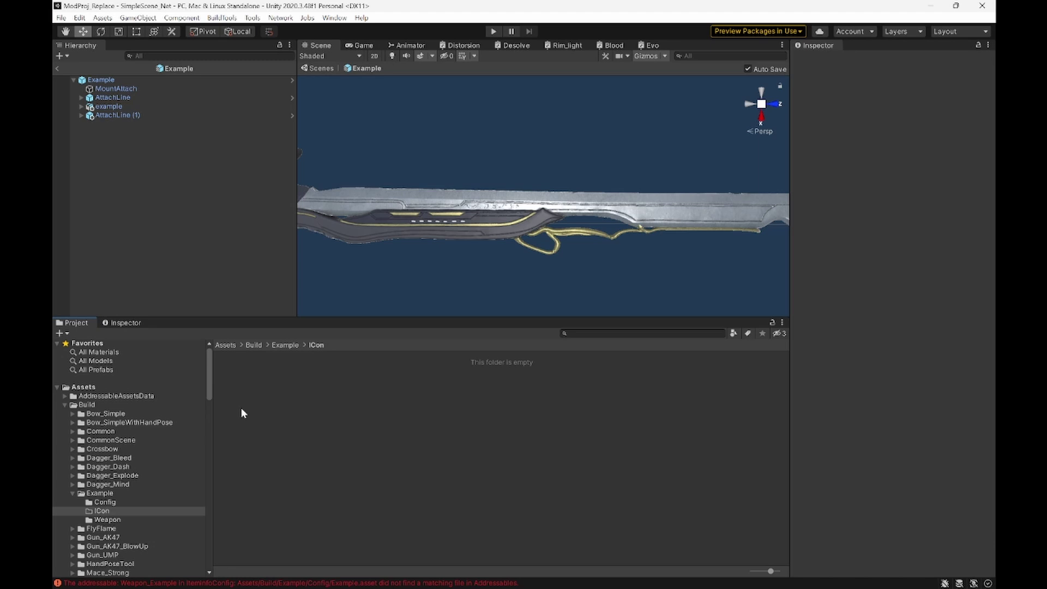
Reopen the ICon folder in File Explorer to check for the saved icon file
{"action": "right_click", "coordinate": [283, 439]}
{"action": "left_click", "coordinate": [332, 122]}
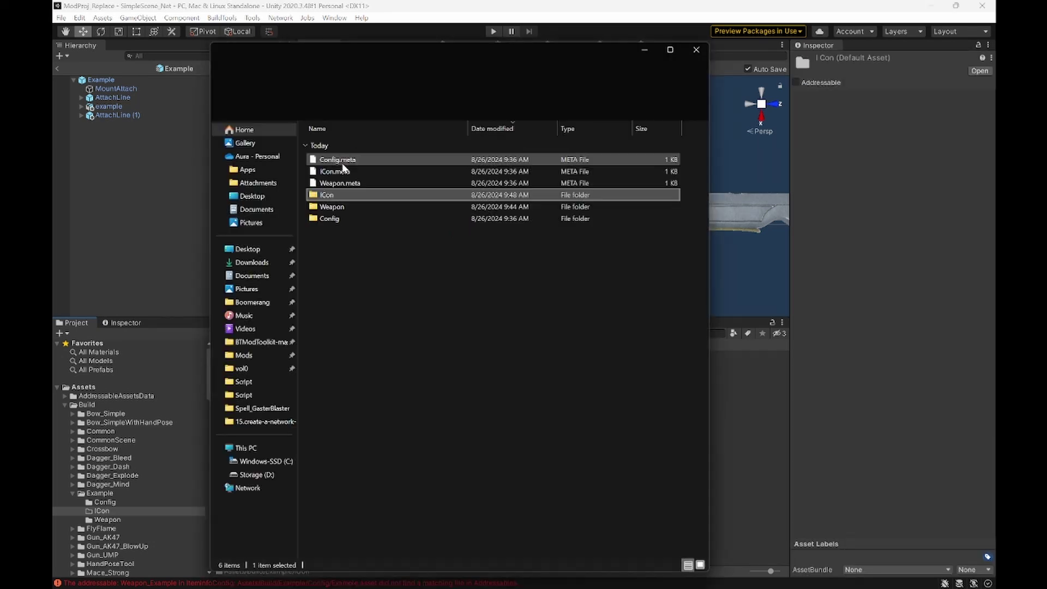
{"action": "double_click", "coordinate": [360, 194]}
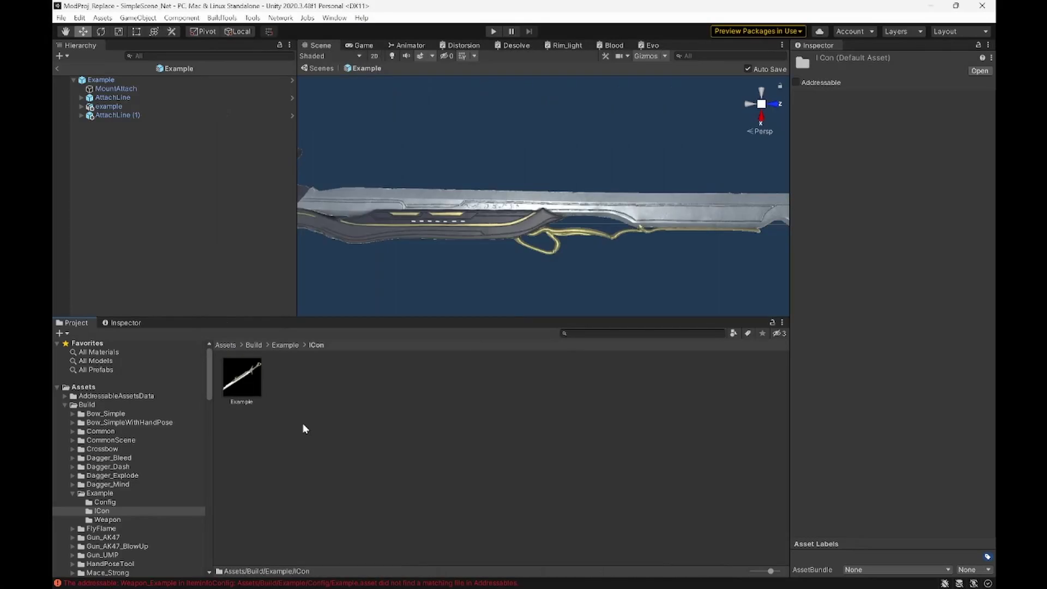
Create and refresh the addressable names again from the Addressable Config
{"action": "key", "text": "ctrl+shift+e"}
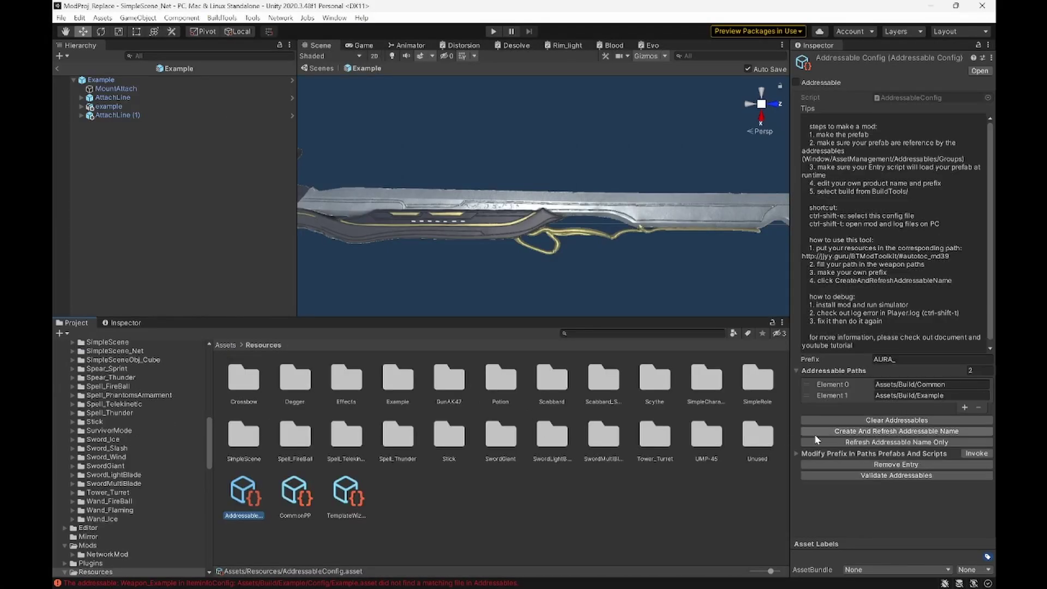
{"action": "left_click", "coordinate": [832, 431]}
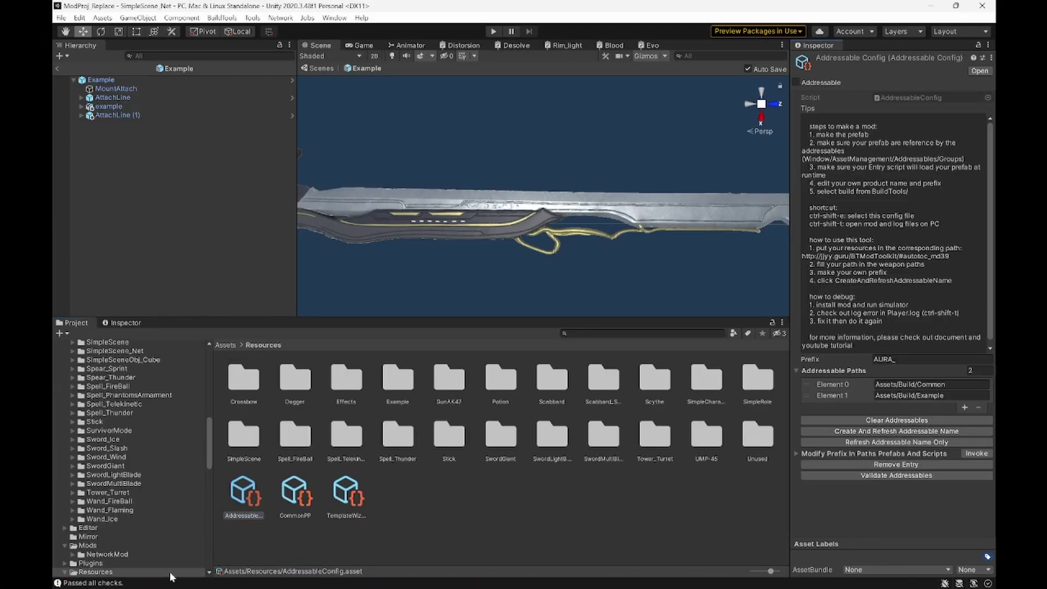
Set the Max Size of the Example icon texture in the ICon folder to 128 and apply the import settings
{"action": "scroll", "coordinate": [153, 419], "scroll_direction": "up", "scroll_amount": 10}
{"action": "scroll", "coordinate": [153, 418], "scroll_direction": "up", "scroll_amount": 3}
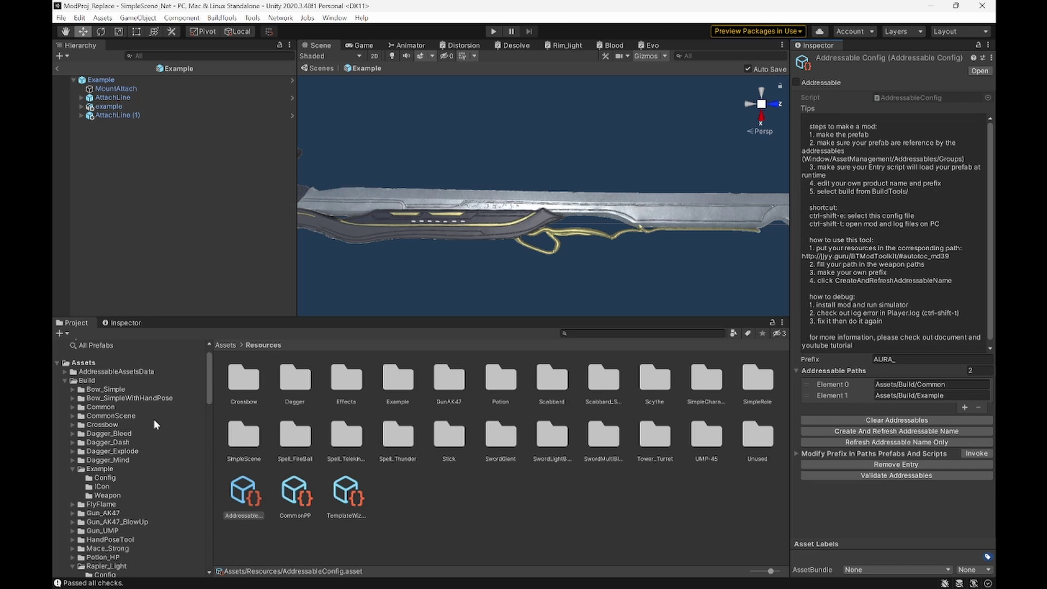
{"action": "left_click", "coordinate": [102, 487]}
{"action": "left_click", "coordinate": [228, 391]}
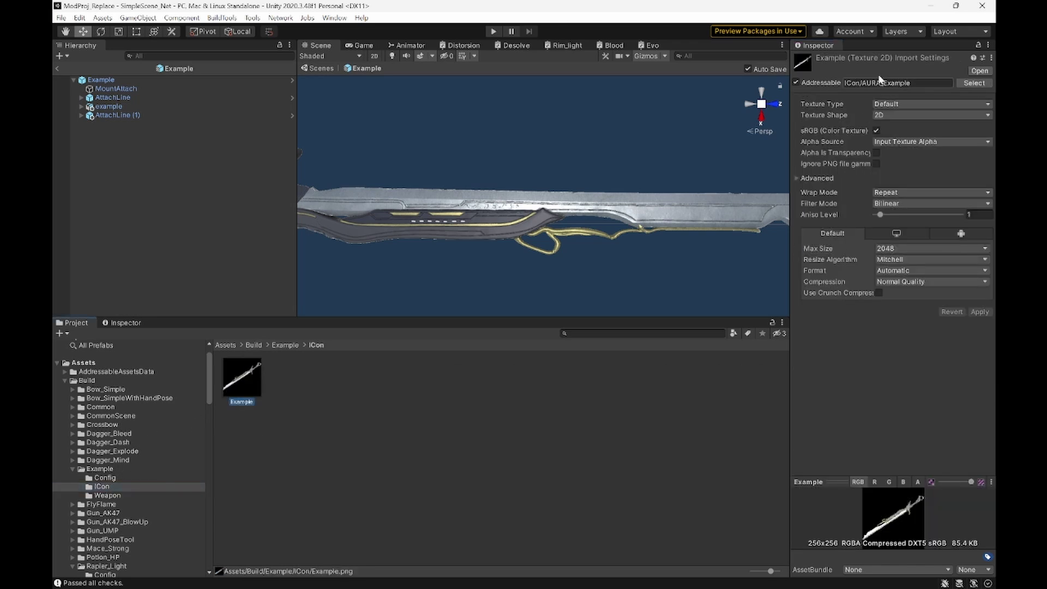
{"action": "left_click", "coordinate": [910, 249]}
{"action": "left_click", "coordinate": [907, 289]}
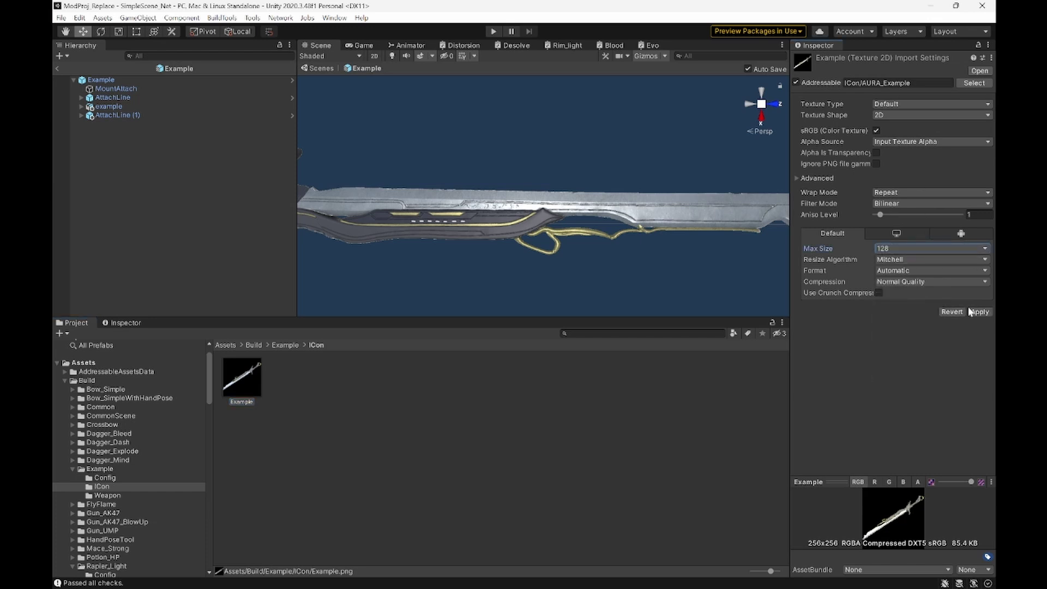
{"action": "left_click", "coordinate": [979, 312]}
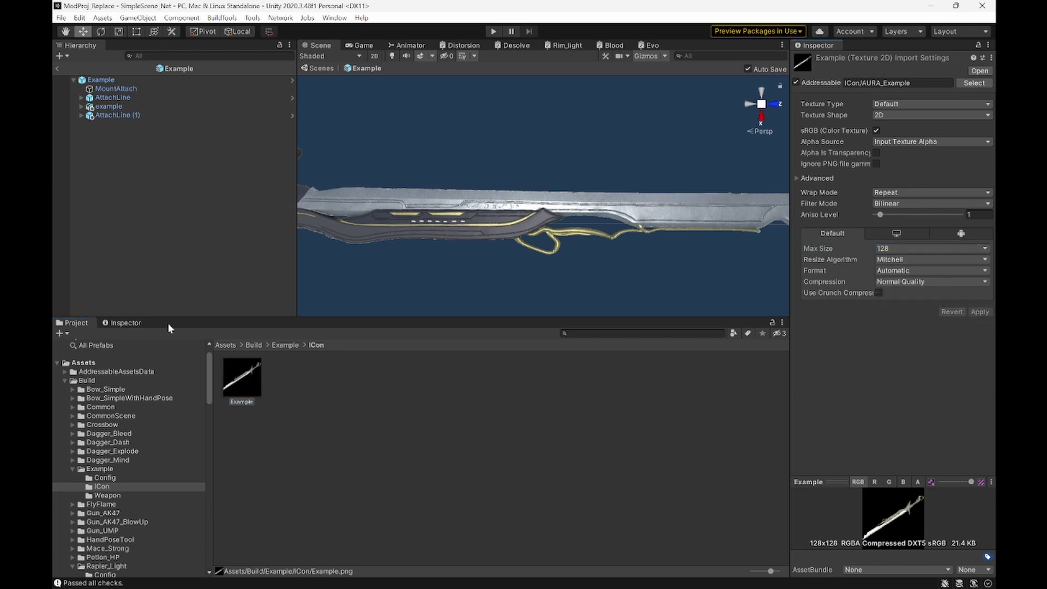
Set the Product Name in the Player settings to AURA_ExampleWeapon, then close the Project Settings and Build Settings
{"action": "left_click", "coordinate": [62, 18]}
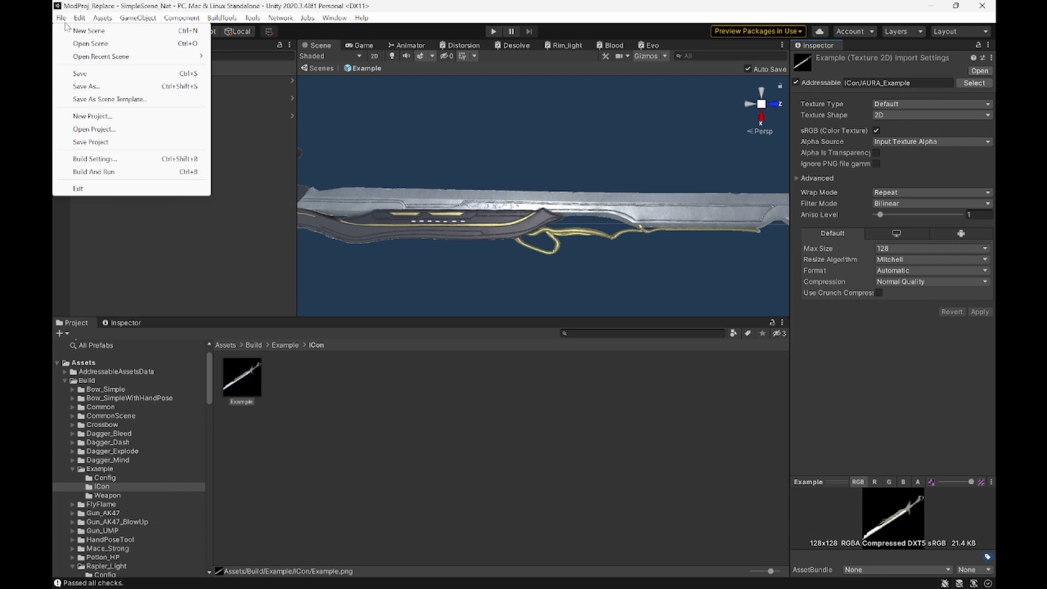
{"action": "left_click", "coordinate": [94, 159]}
{"action": "left_click", "coordinate": [141, 478]}
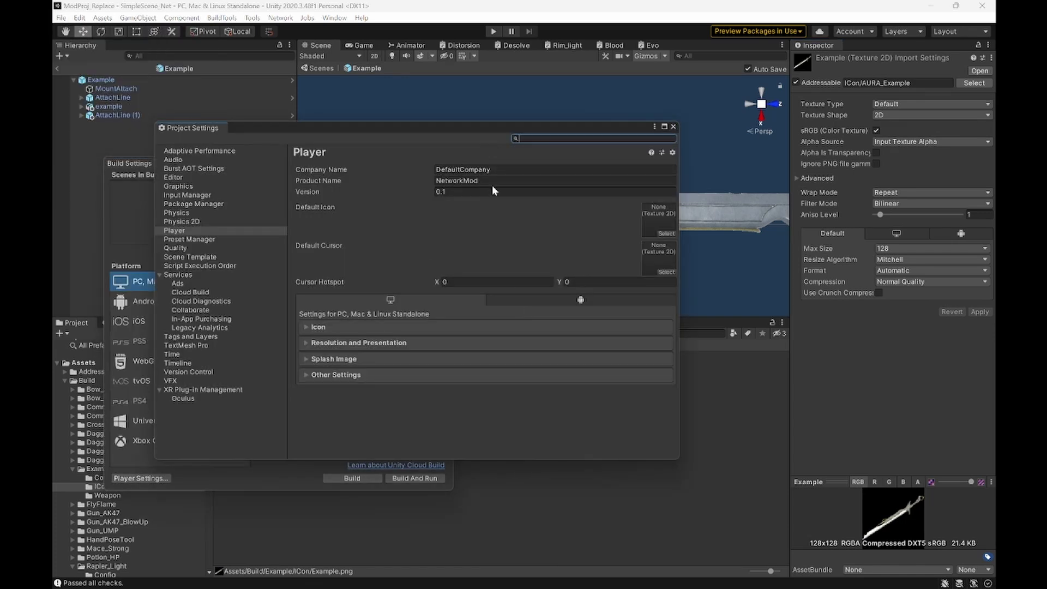
{"action": "left_click", "coordinate": [492, 181]}
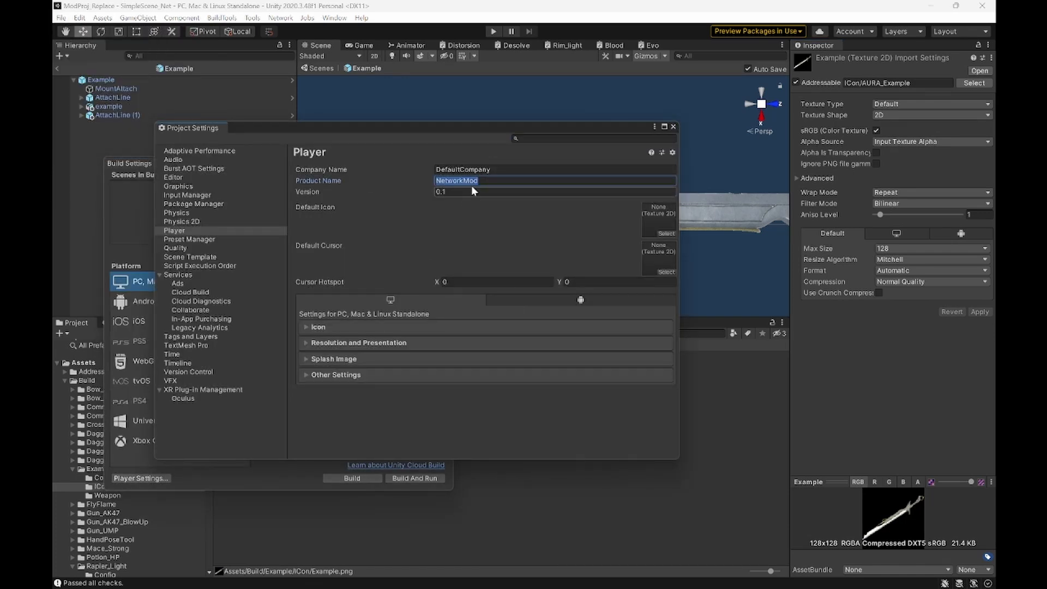
{"action": "key", "text": "BackSpace"}
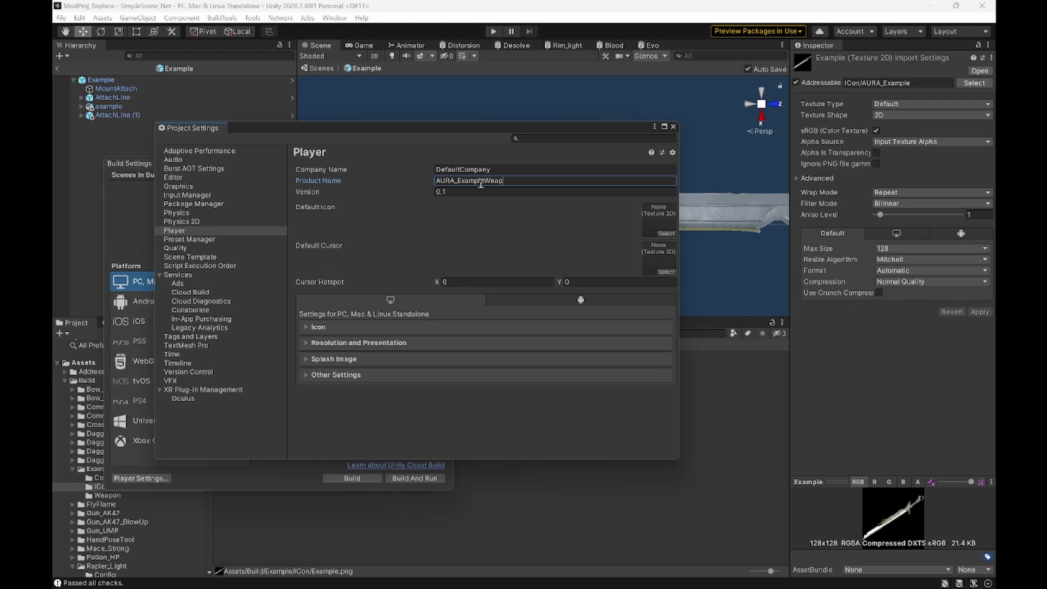
{"action": "left_click", "coordinate": [673, 126]}
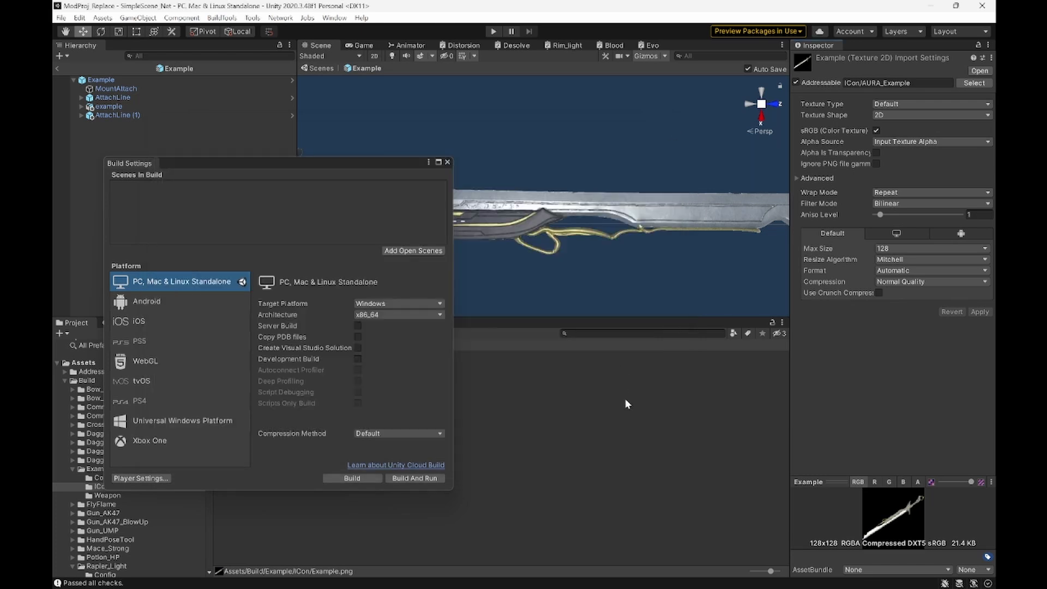
{"action": "left_click", "coordinate": [447, 162]}
Build all the mod bundles and check the project's Mods folder in File Explorer for the build output
{"action": "left_click", "coordinate": [232, 18]}
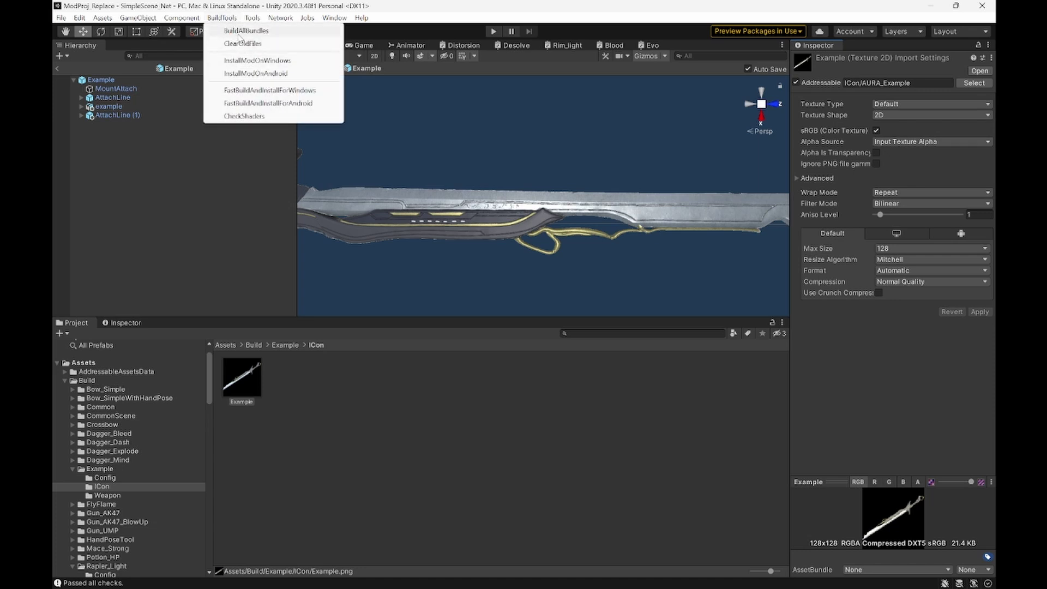
{"action": "left_click", "coordinate": [241, 31]}
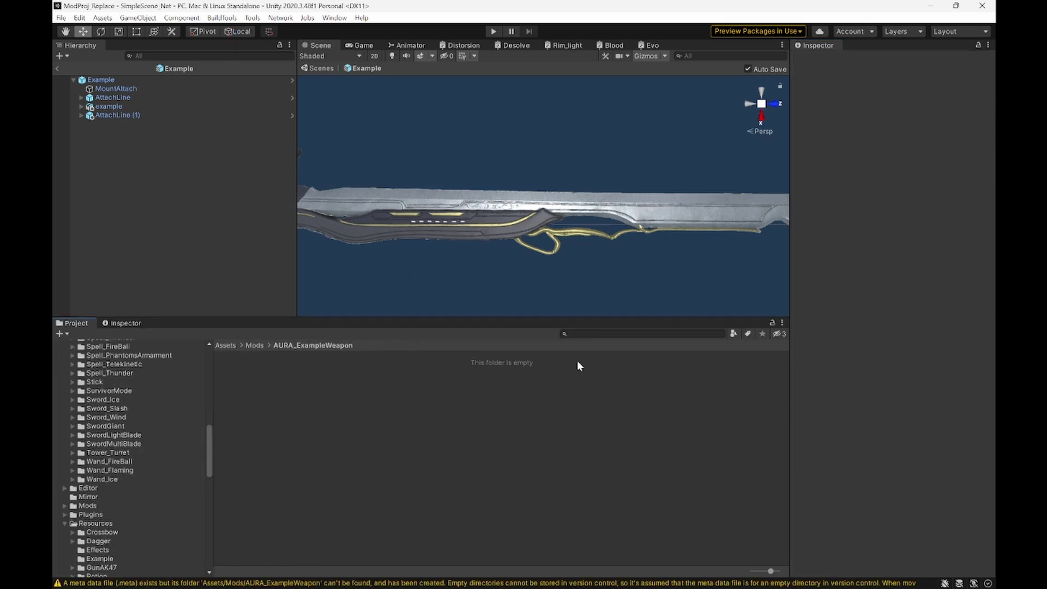
{"action": "left_click", "coordinate": [83, 505]}
{"action": "key", "text": "alt+Tab"}
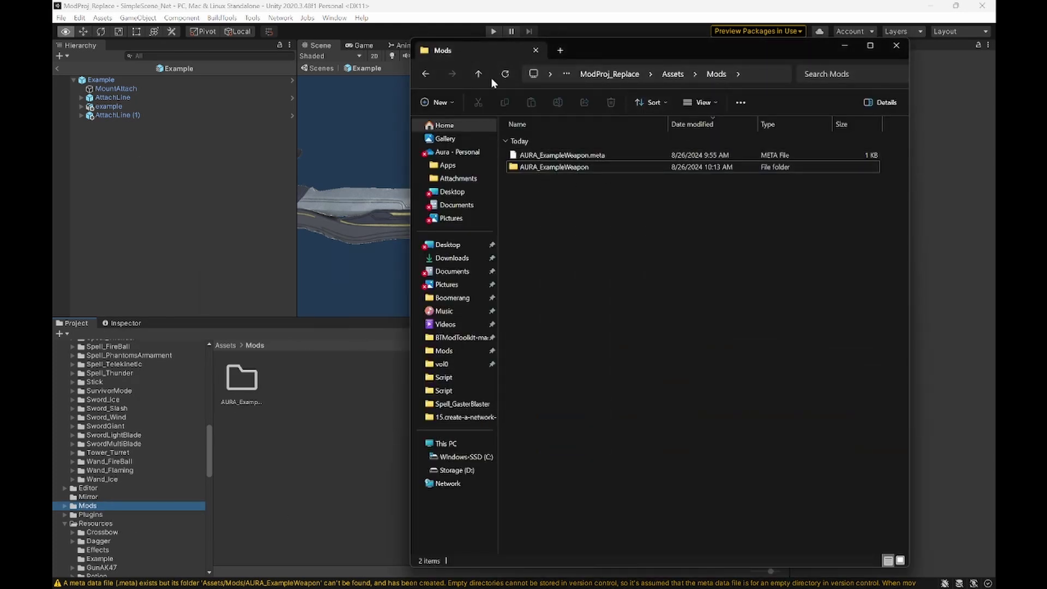
{"action": "left_click", "coordinate": [506, 74]}
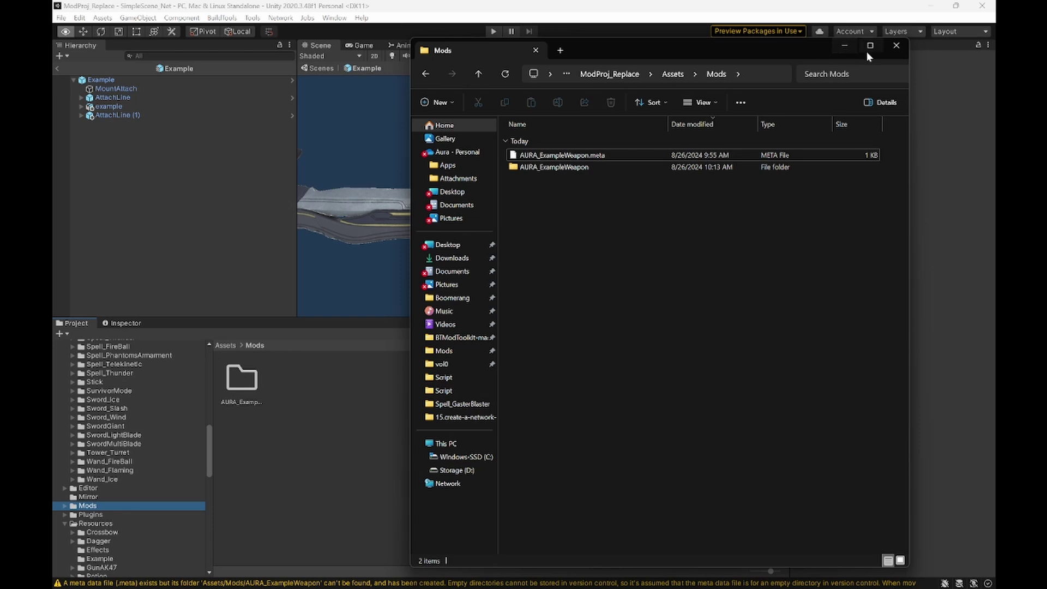
{"action": "left_click", "coordinate": [895, 46]}
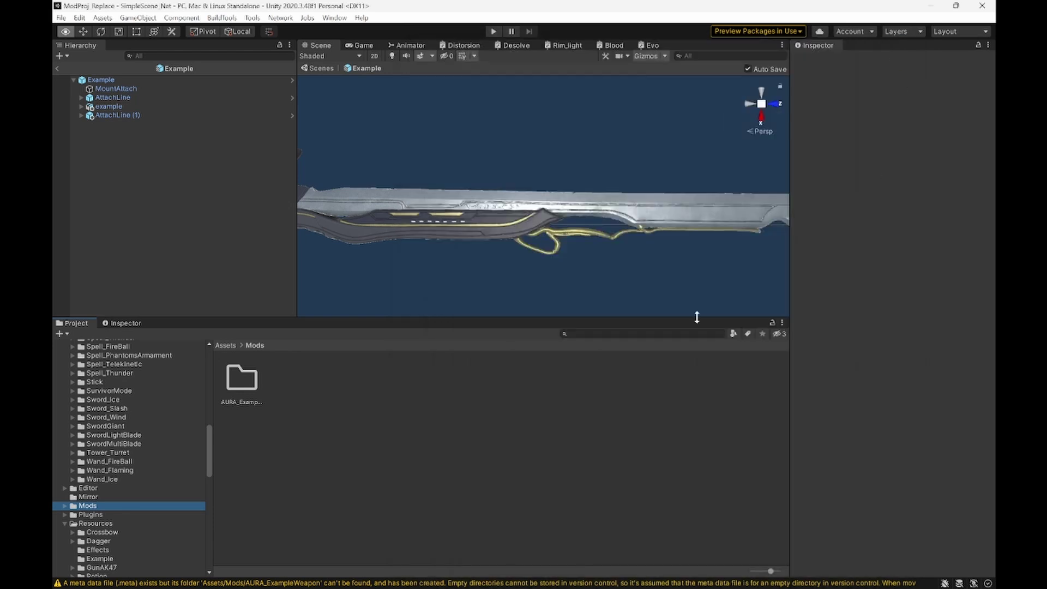